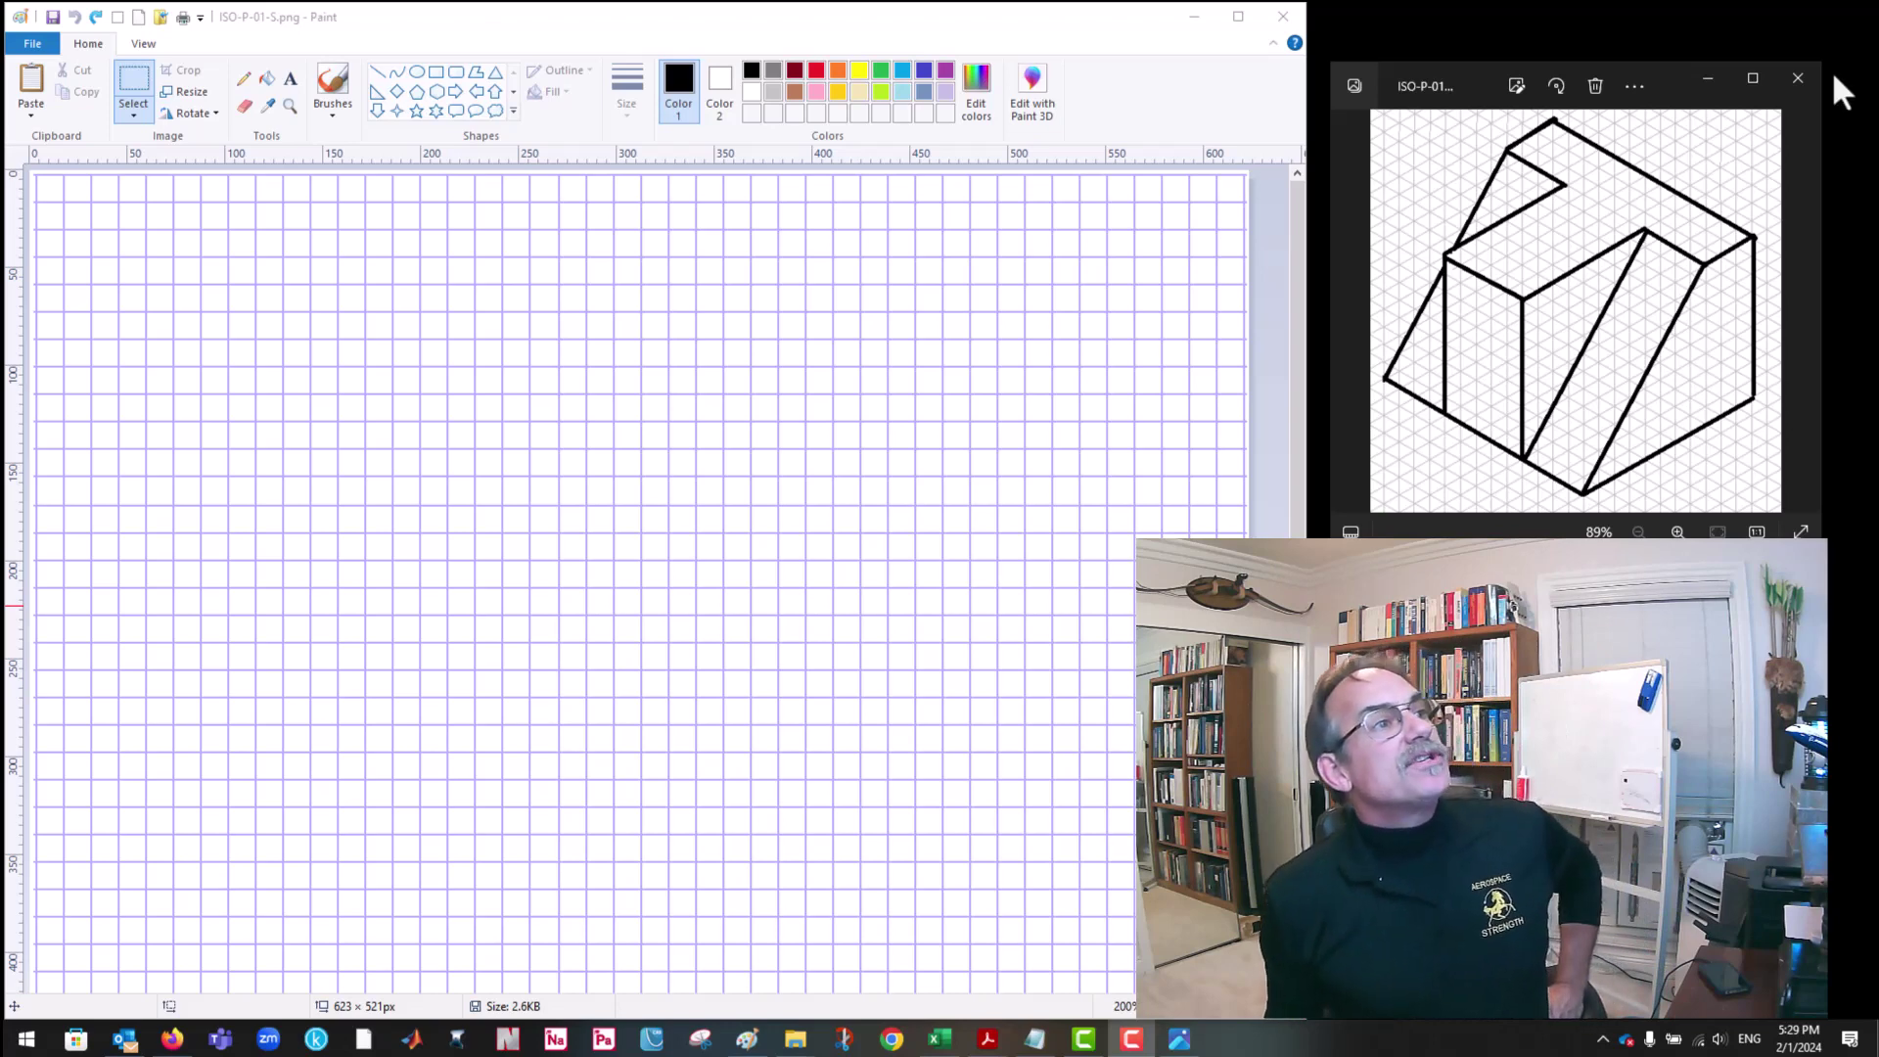
# Step: Select the Rectangle tool with the thinnest line size and indigo blue as Color 1
pyautogui.click(425, 73)
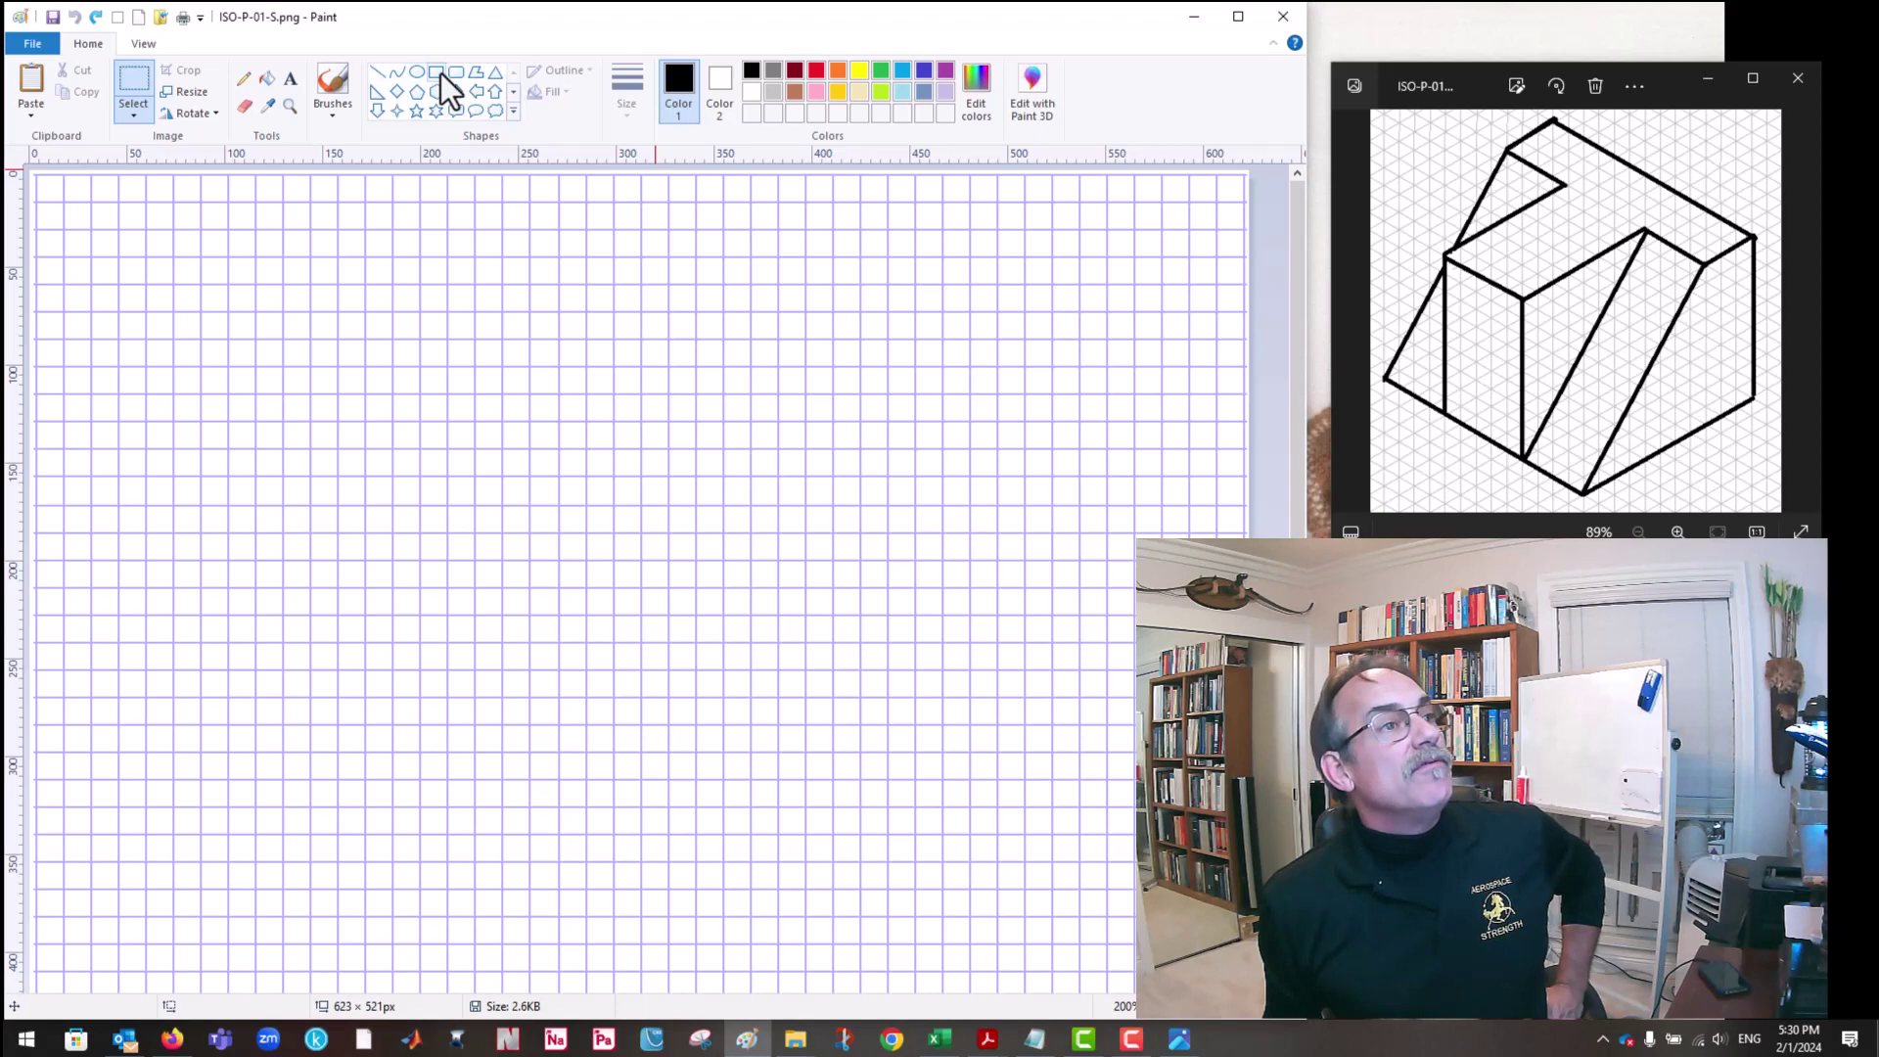
pyautogui.click(441, 73)
pyautogui.click(626, 92)
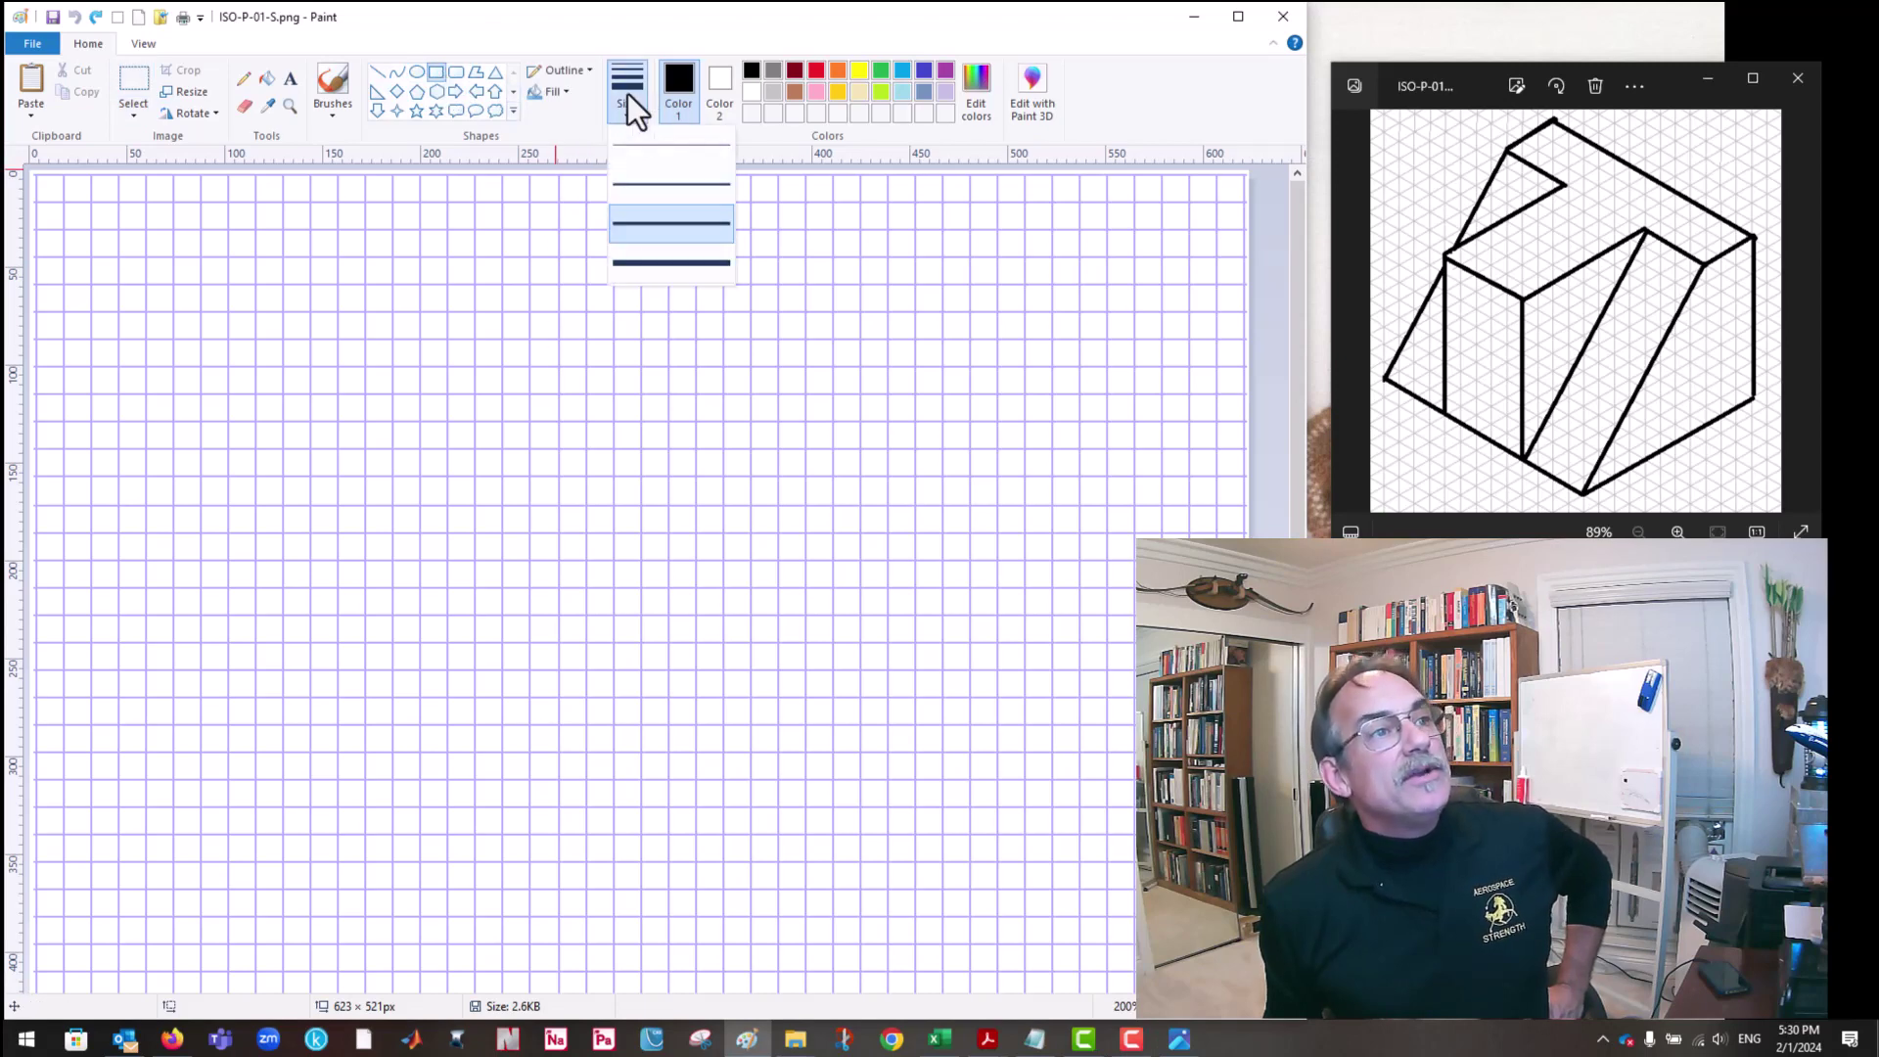
pyautogui.click(649, 174)
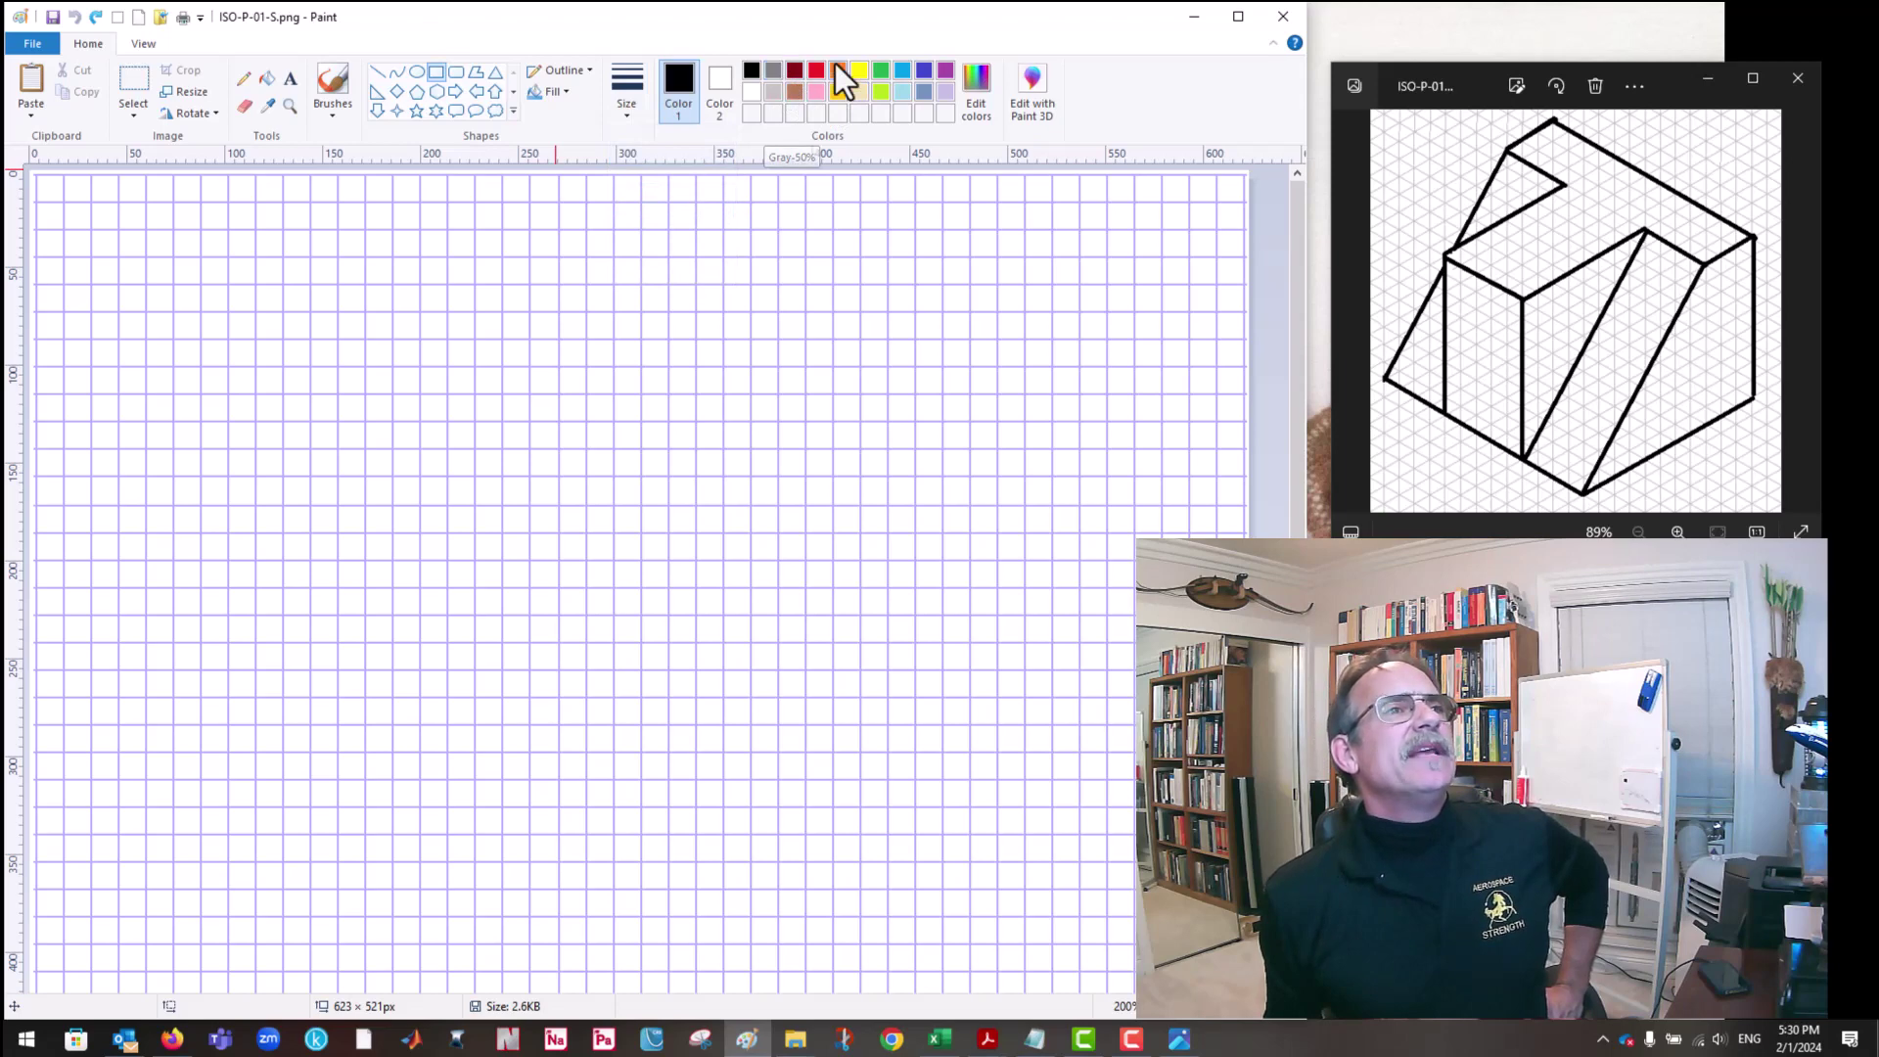
pyautogui.click(902, 70)
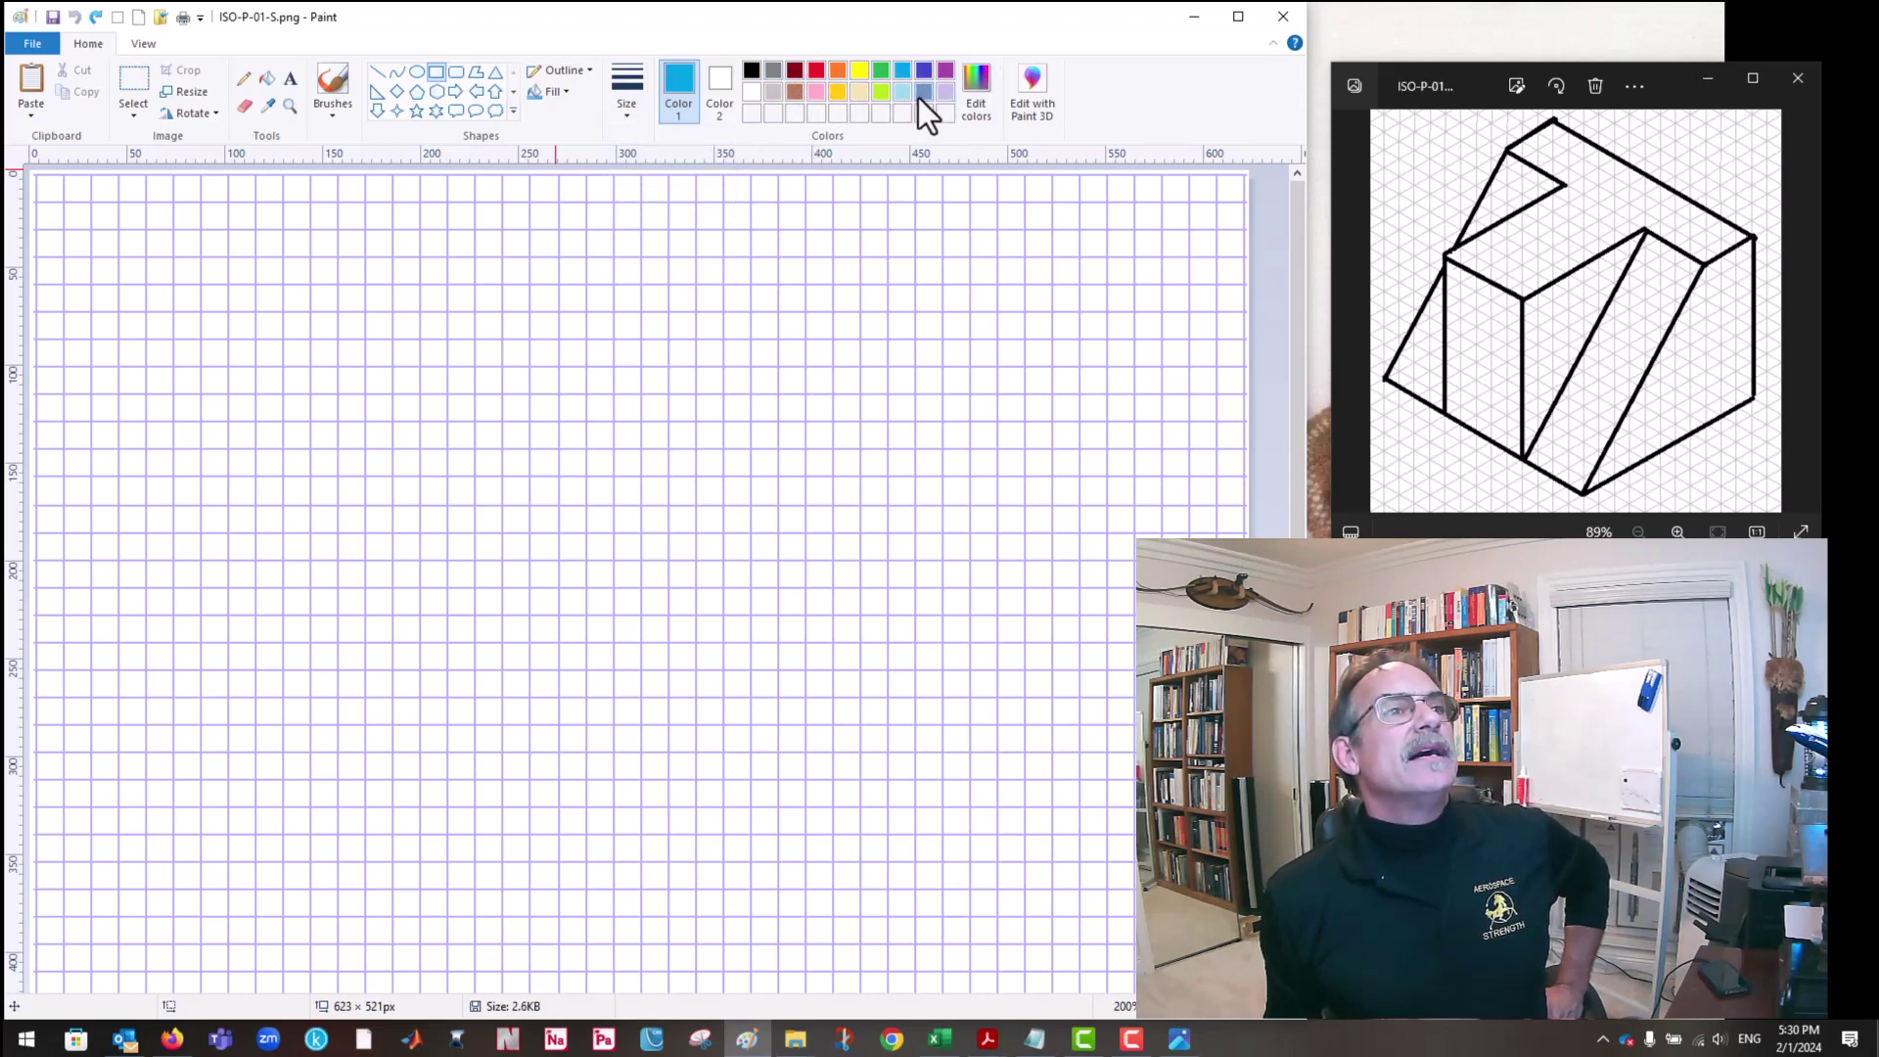
pyautogui.click(925, 71)
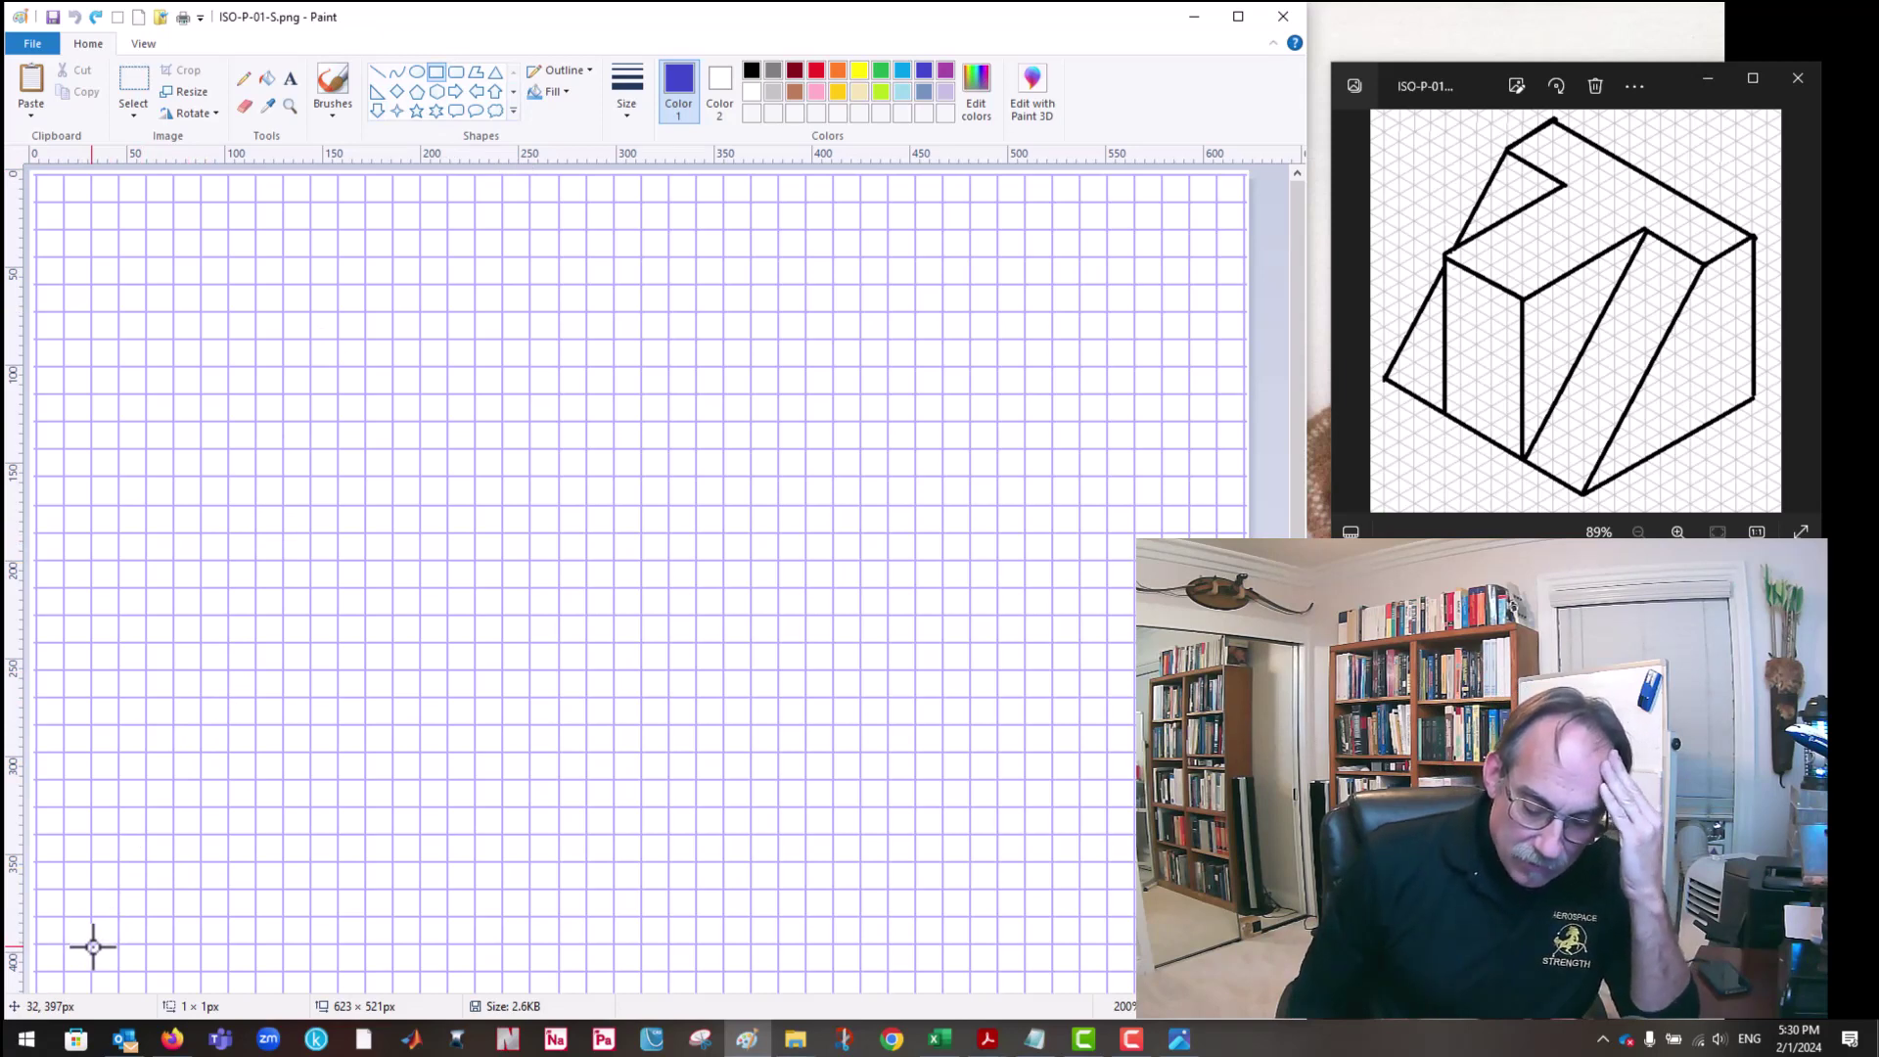
# Step: Drag the front-view rectangle in the lower-left grid and trim its edges to about 197 × 127 px
pyautogui.moveTo(93, 946); pyautogui.dragTo(451, 922)
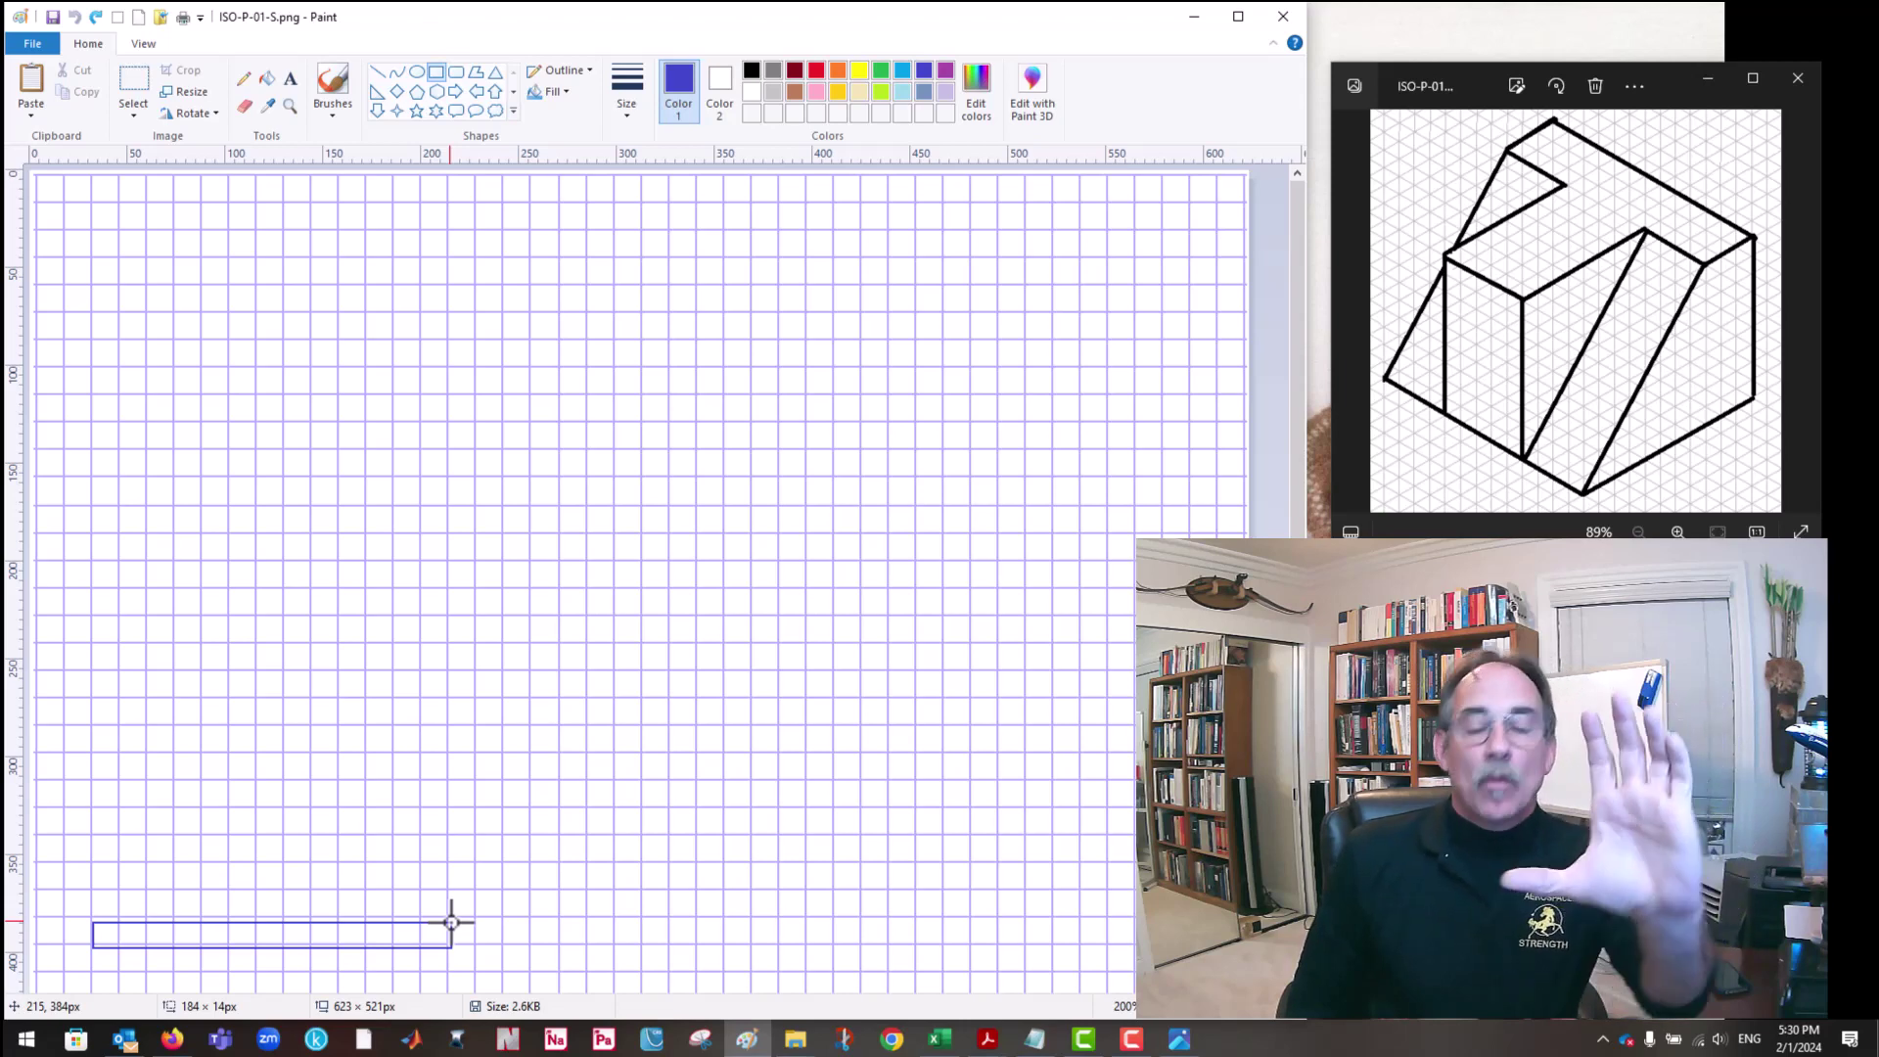
pyautogui.moveTo(451, 922); pyautogui.dragTo(474, 697)
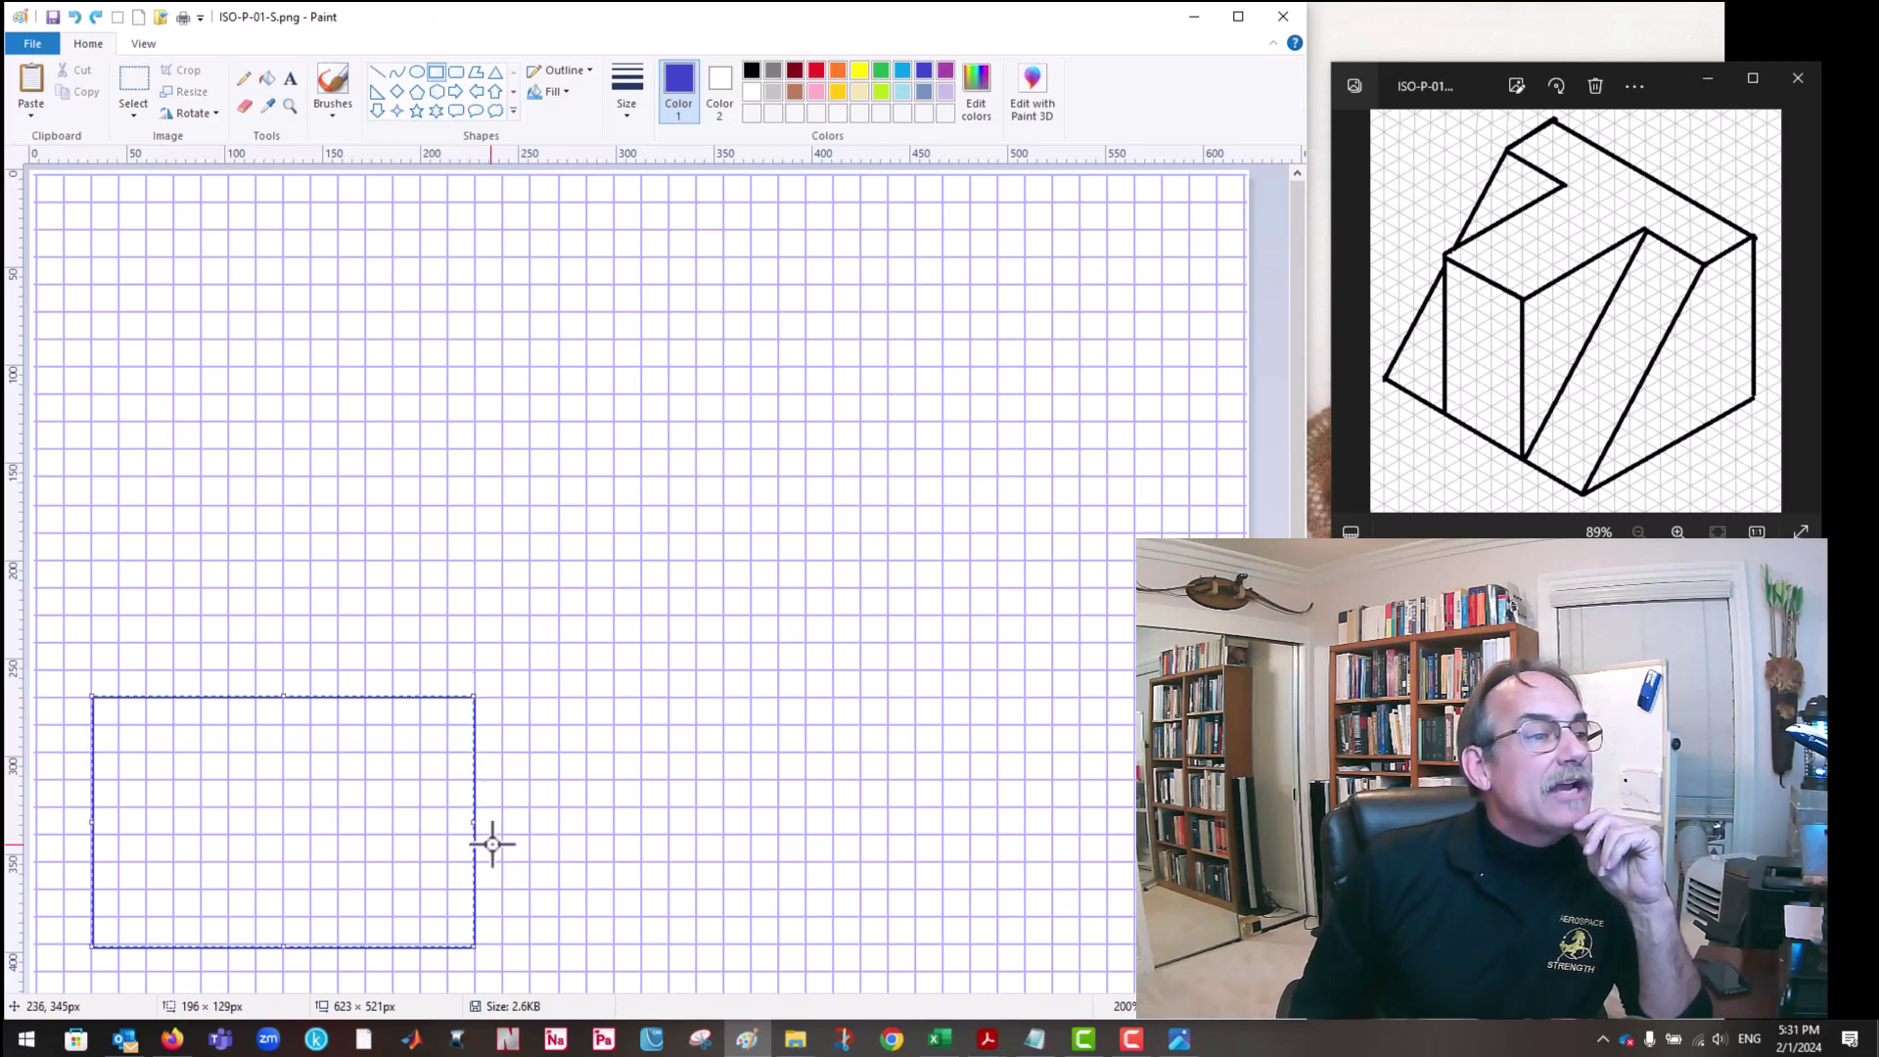
pyautogui.moveTo(284, 946); pyautogui.dragTo(283, 944)
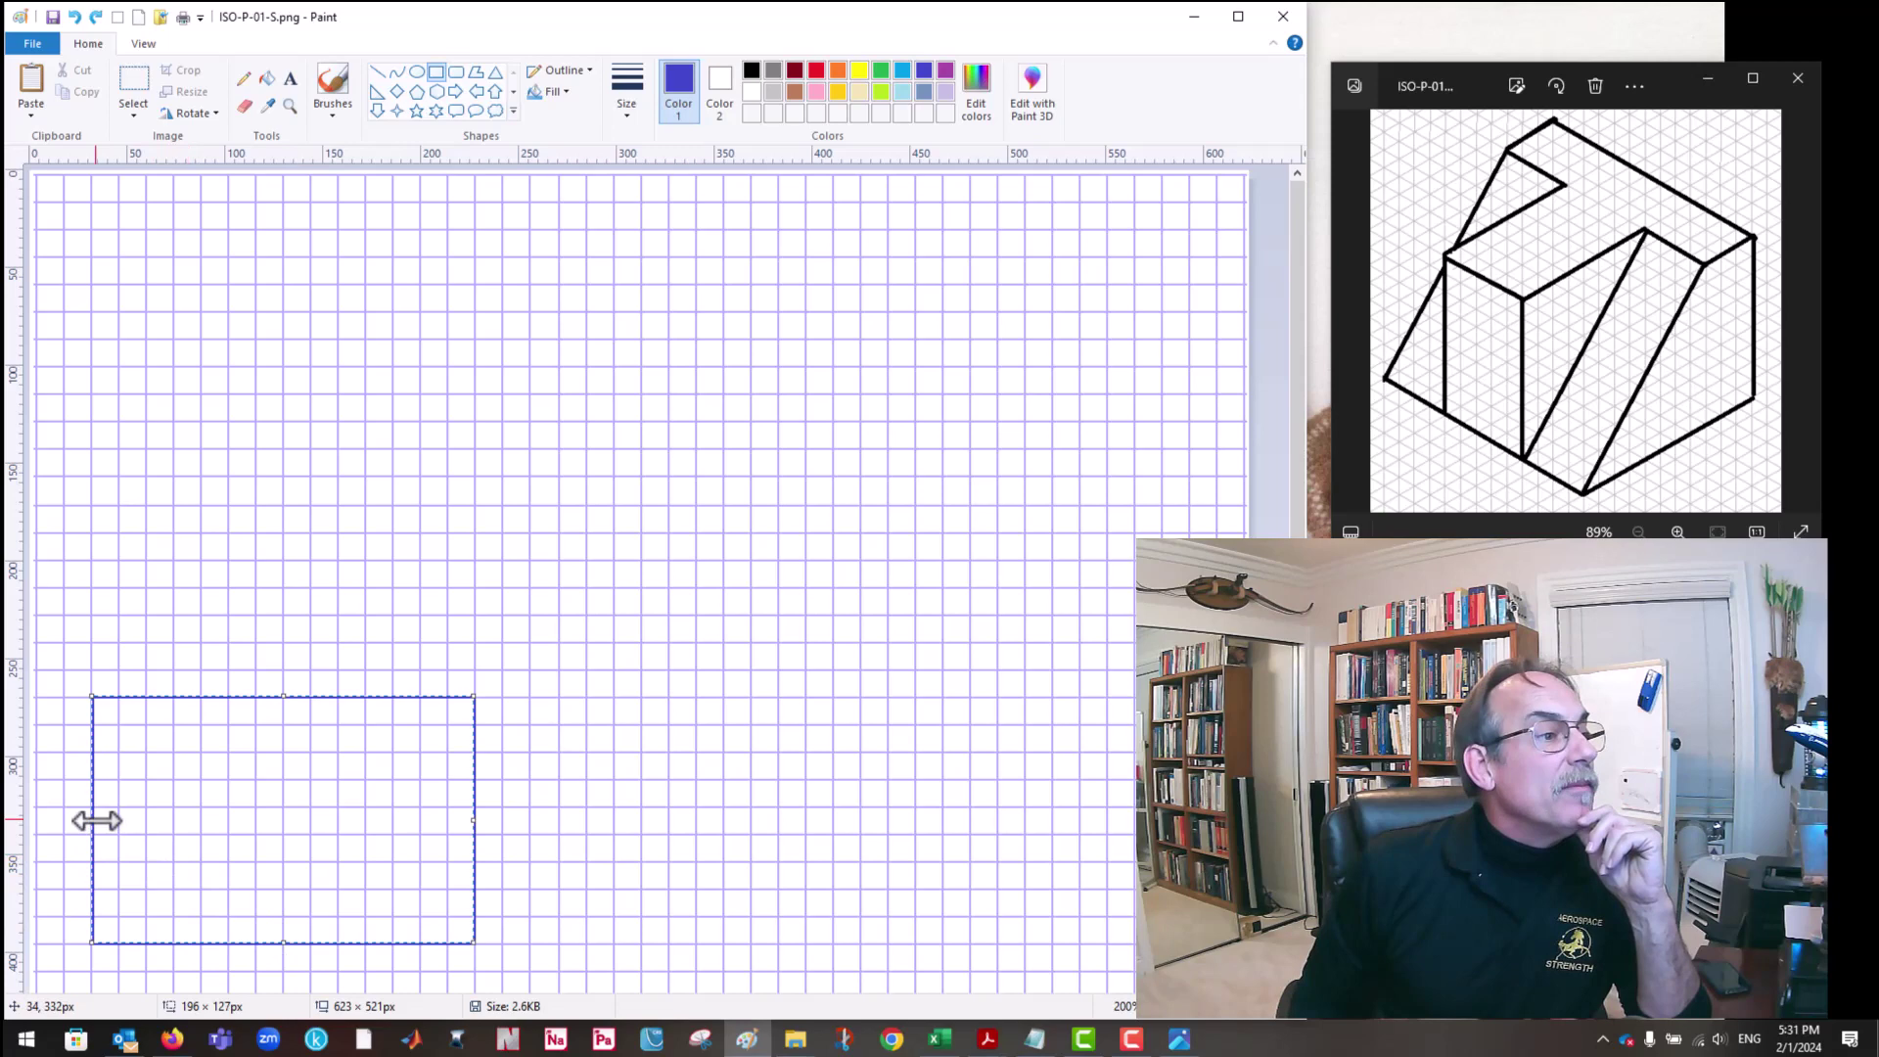
pyautogui.moveTo(92, 821); pyautogui.dragTo(90, 827)
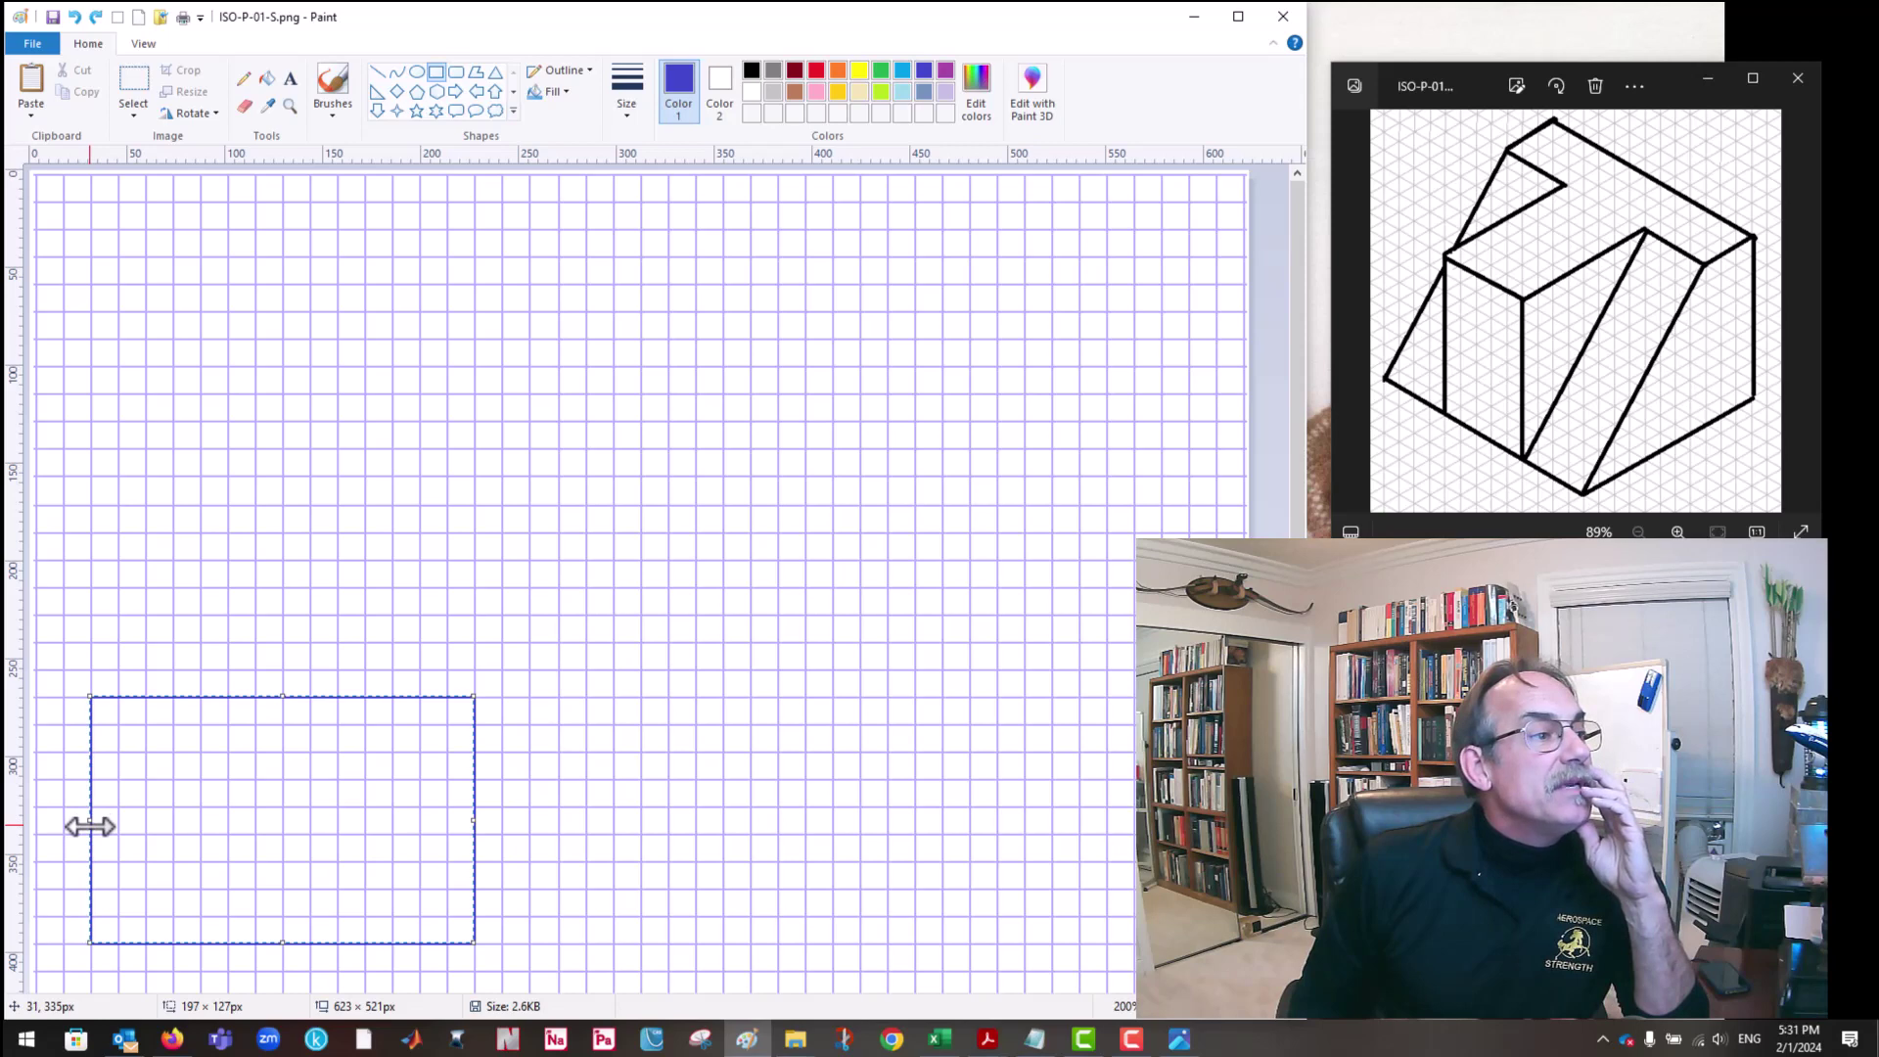
# Step: Draw the side-view rectangle, about 155 × 126 px, right of the front-view box
pyautogui.click(604, 755)
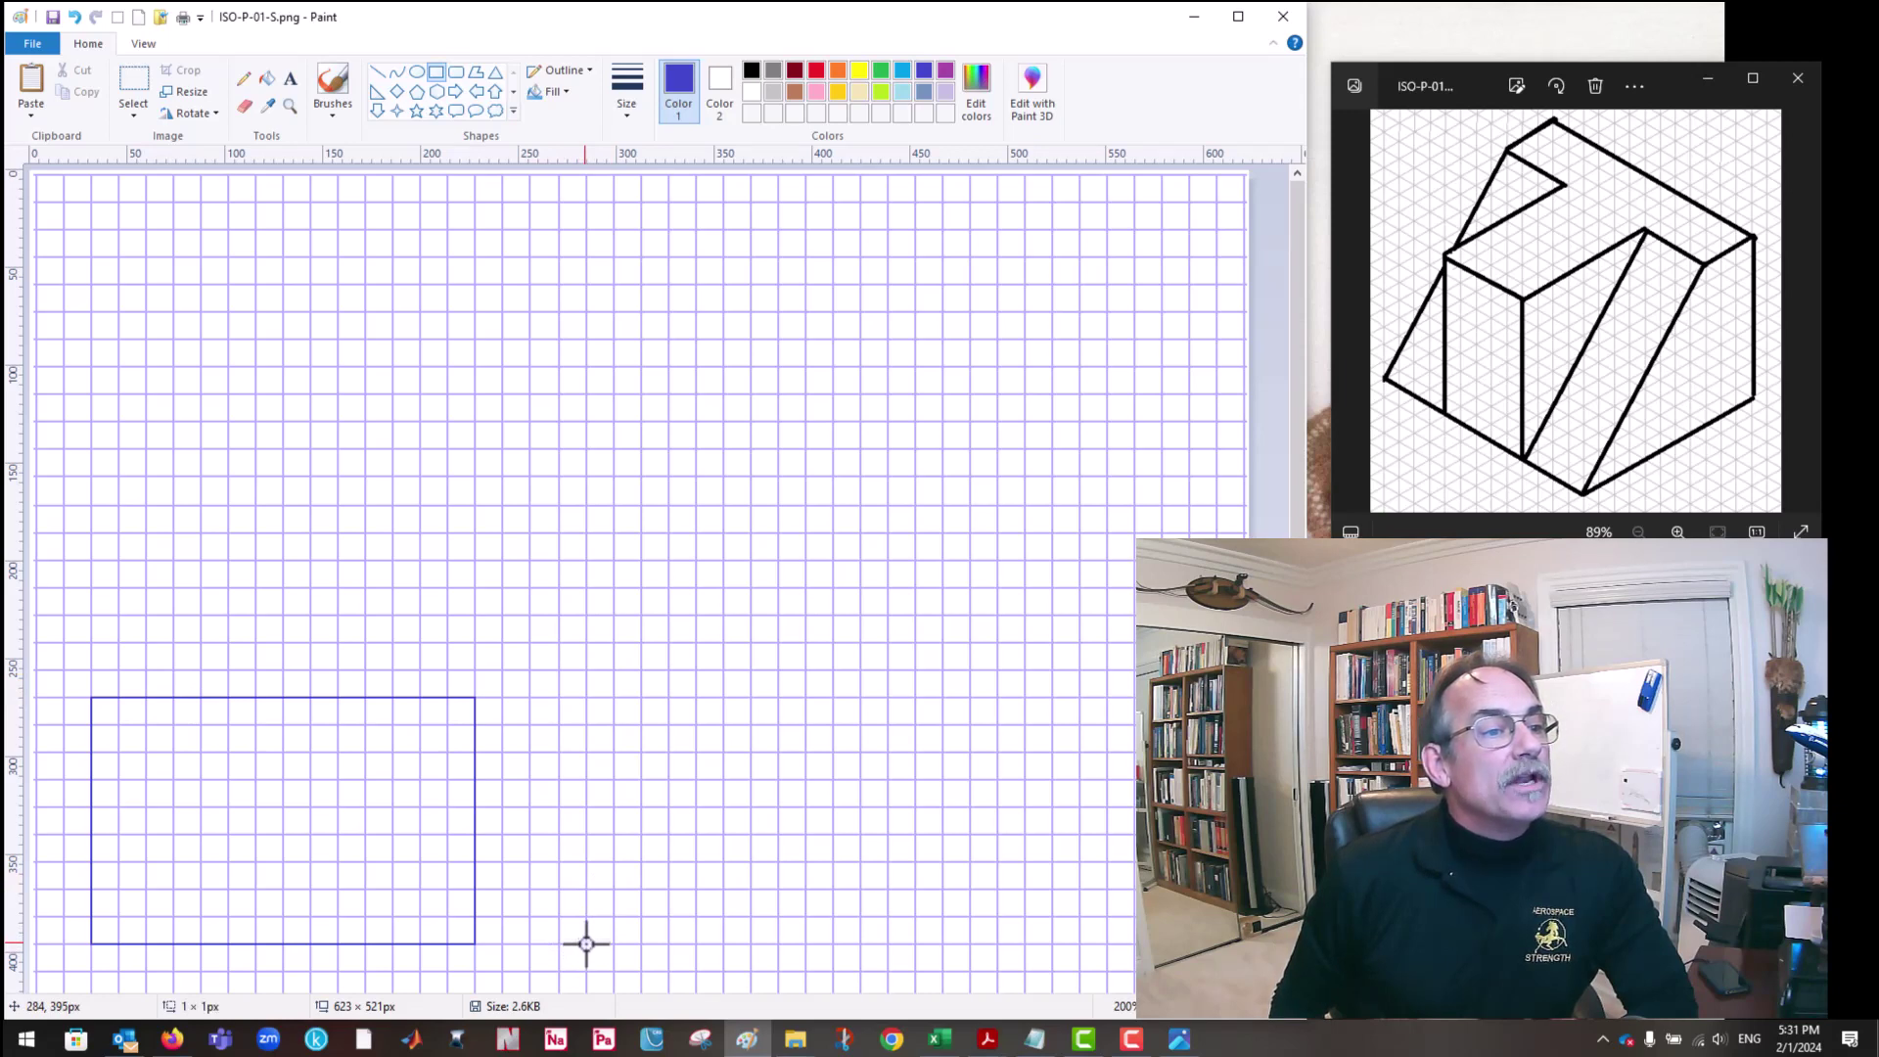
pyautogui.moveTo(585, 944); pyautogui.dragTo(723, 698)
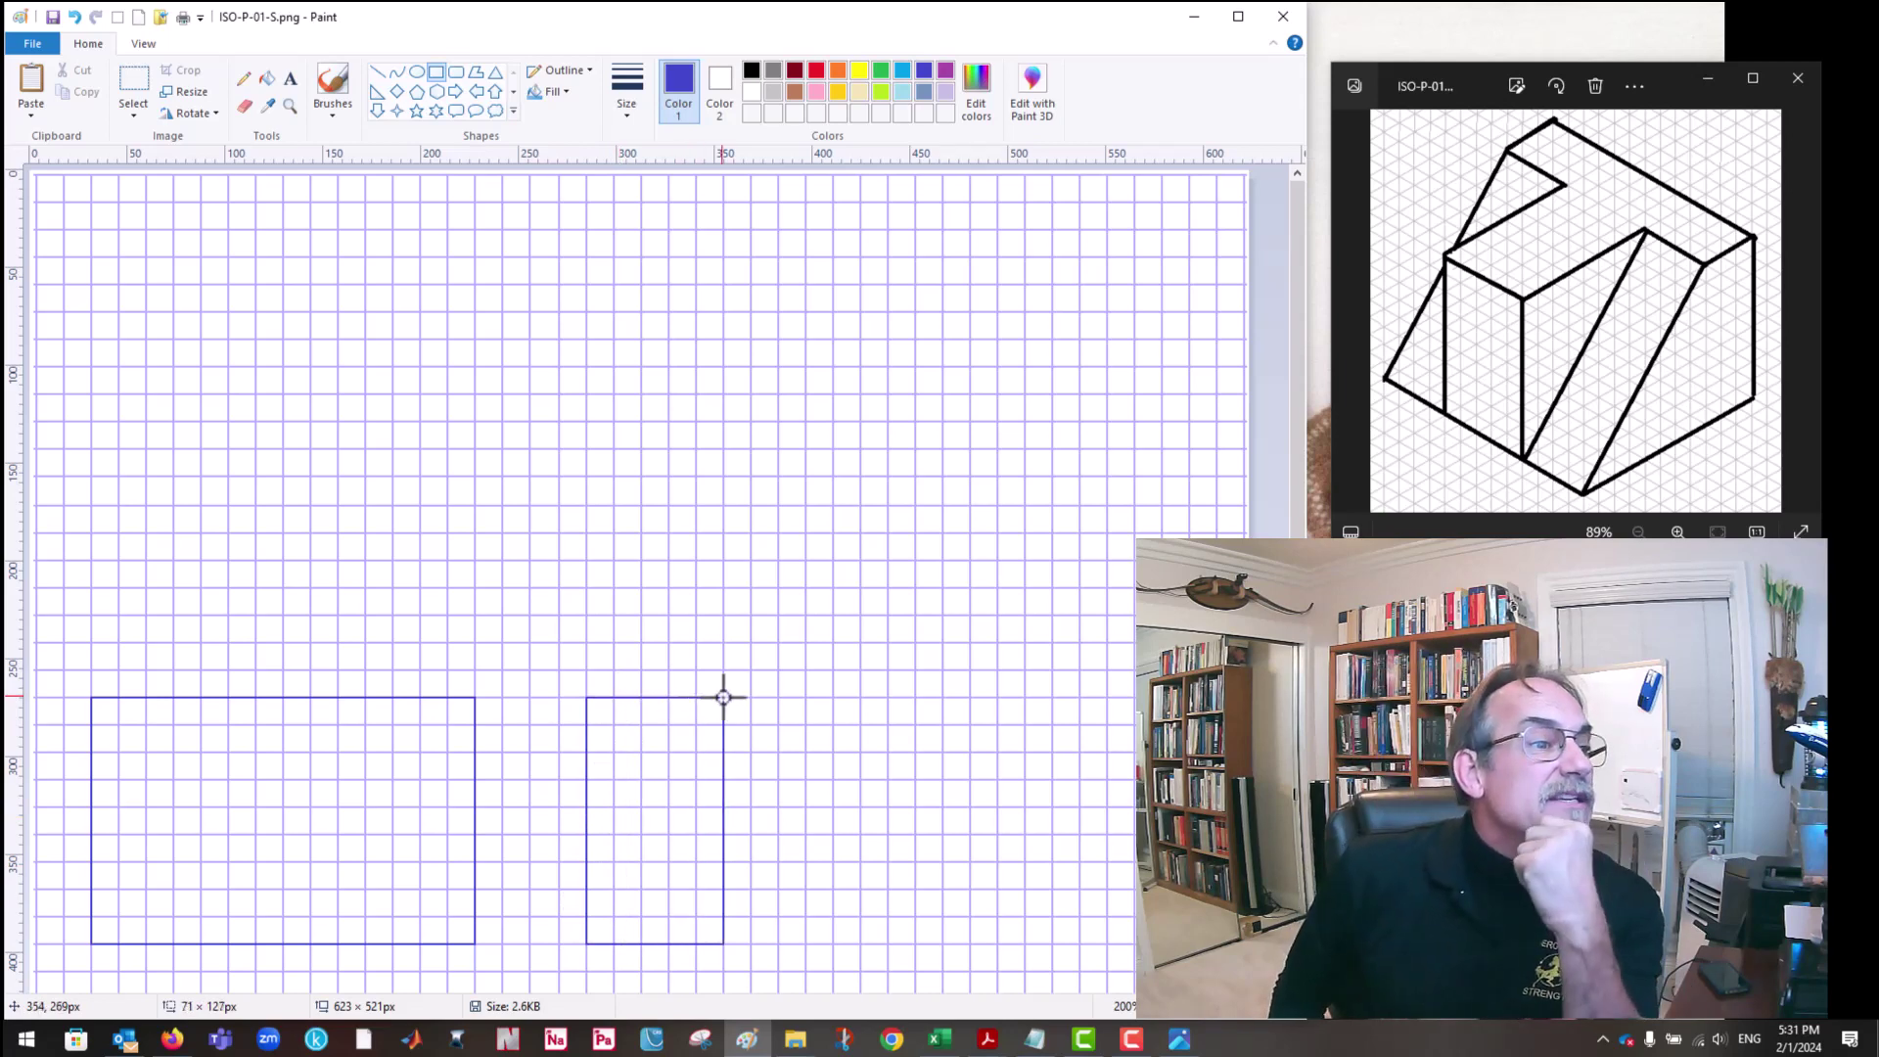
pyautogui.moveTo(724, 698)
pyautogui.mouseDown()
pyautogui.moveTo(705, 691)
pyautogui.moveTo(887, 698)
pyautogui.mouseUp()
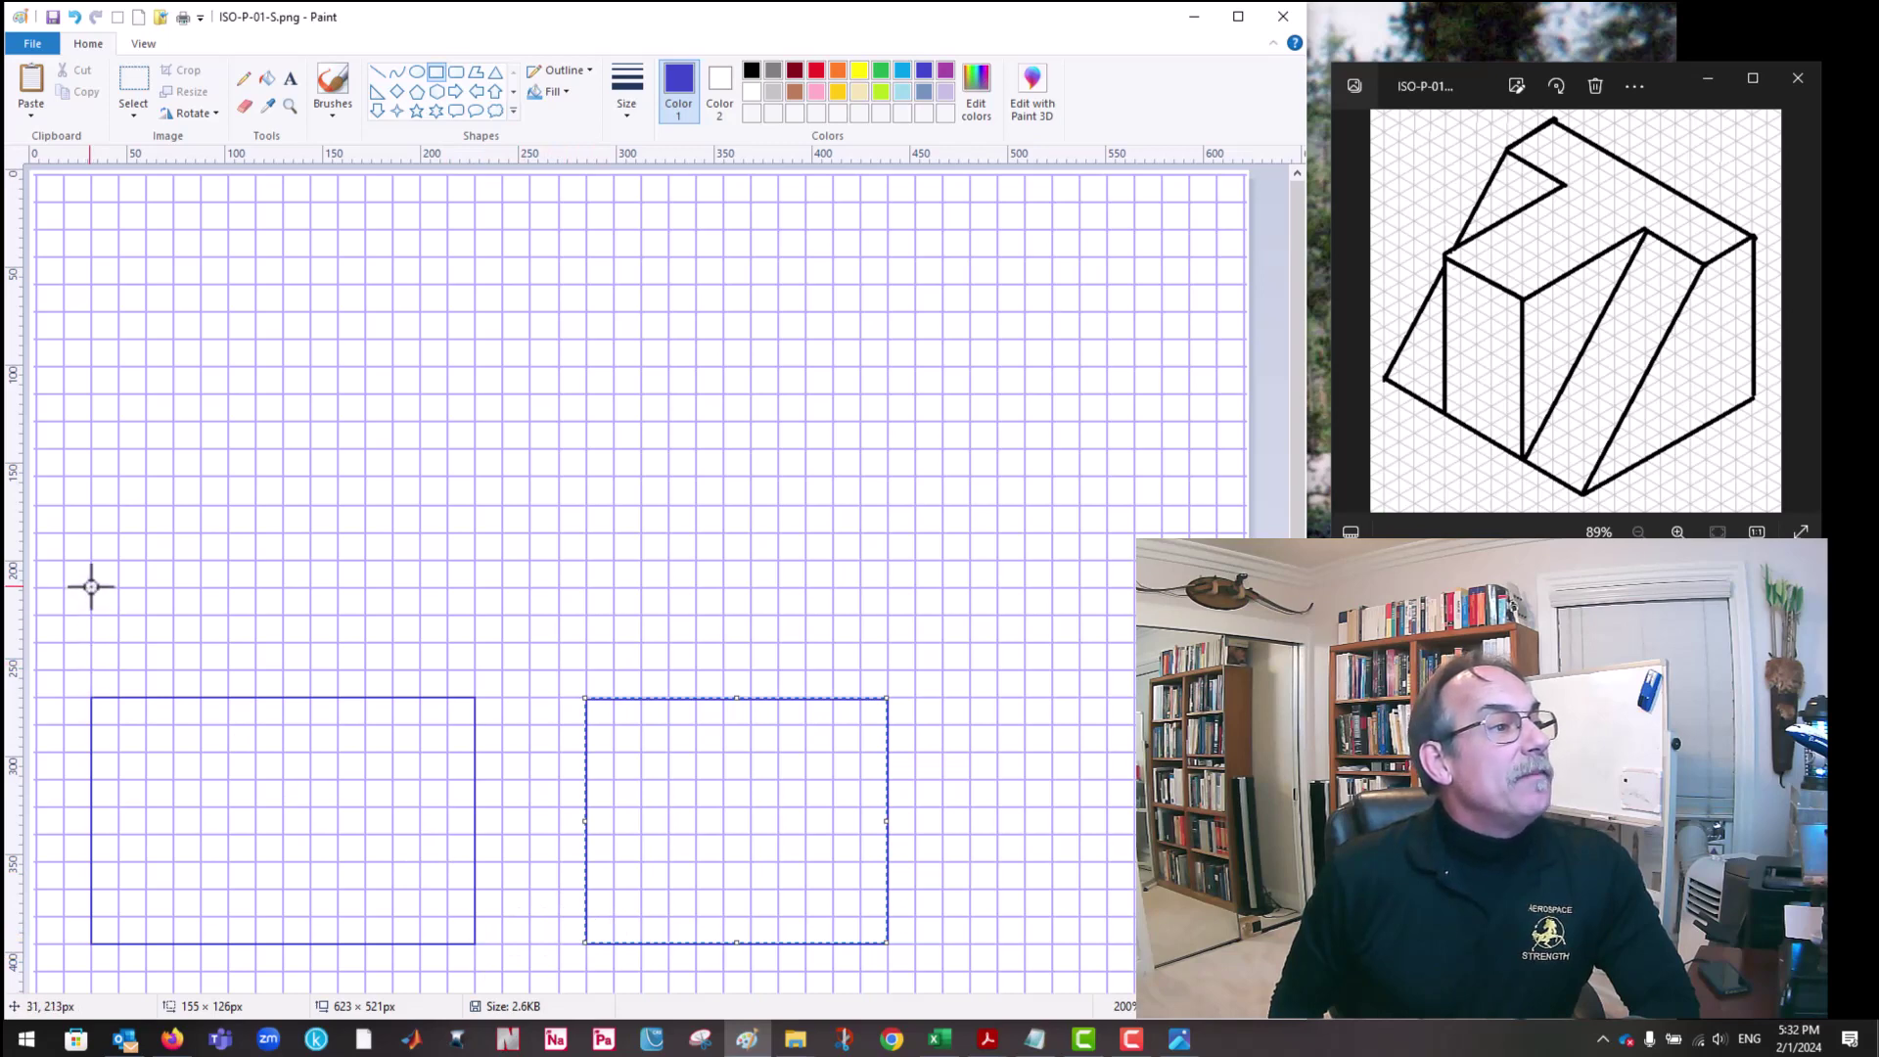
# Step: Draw the top-view rectangle, about 197 × 156 px, above the front-view box
pyautogui.moveTo(91, 588); pyautogui.dragTo(474, 427)
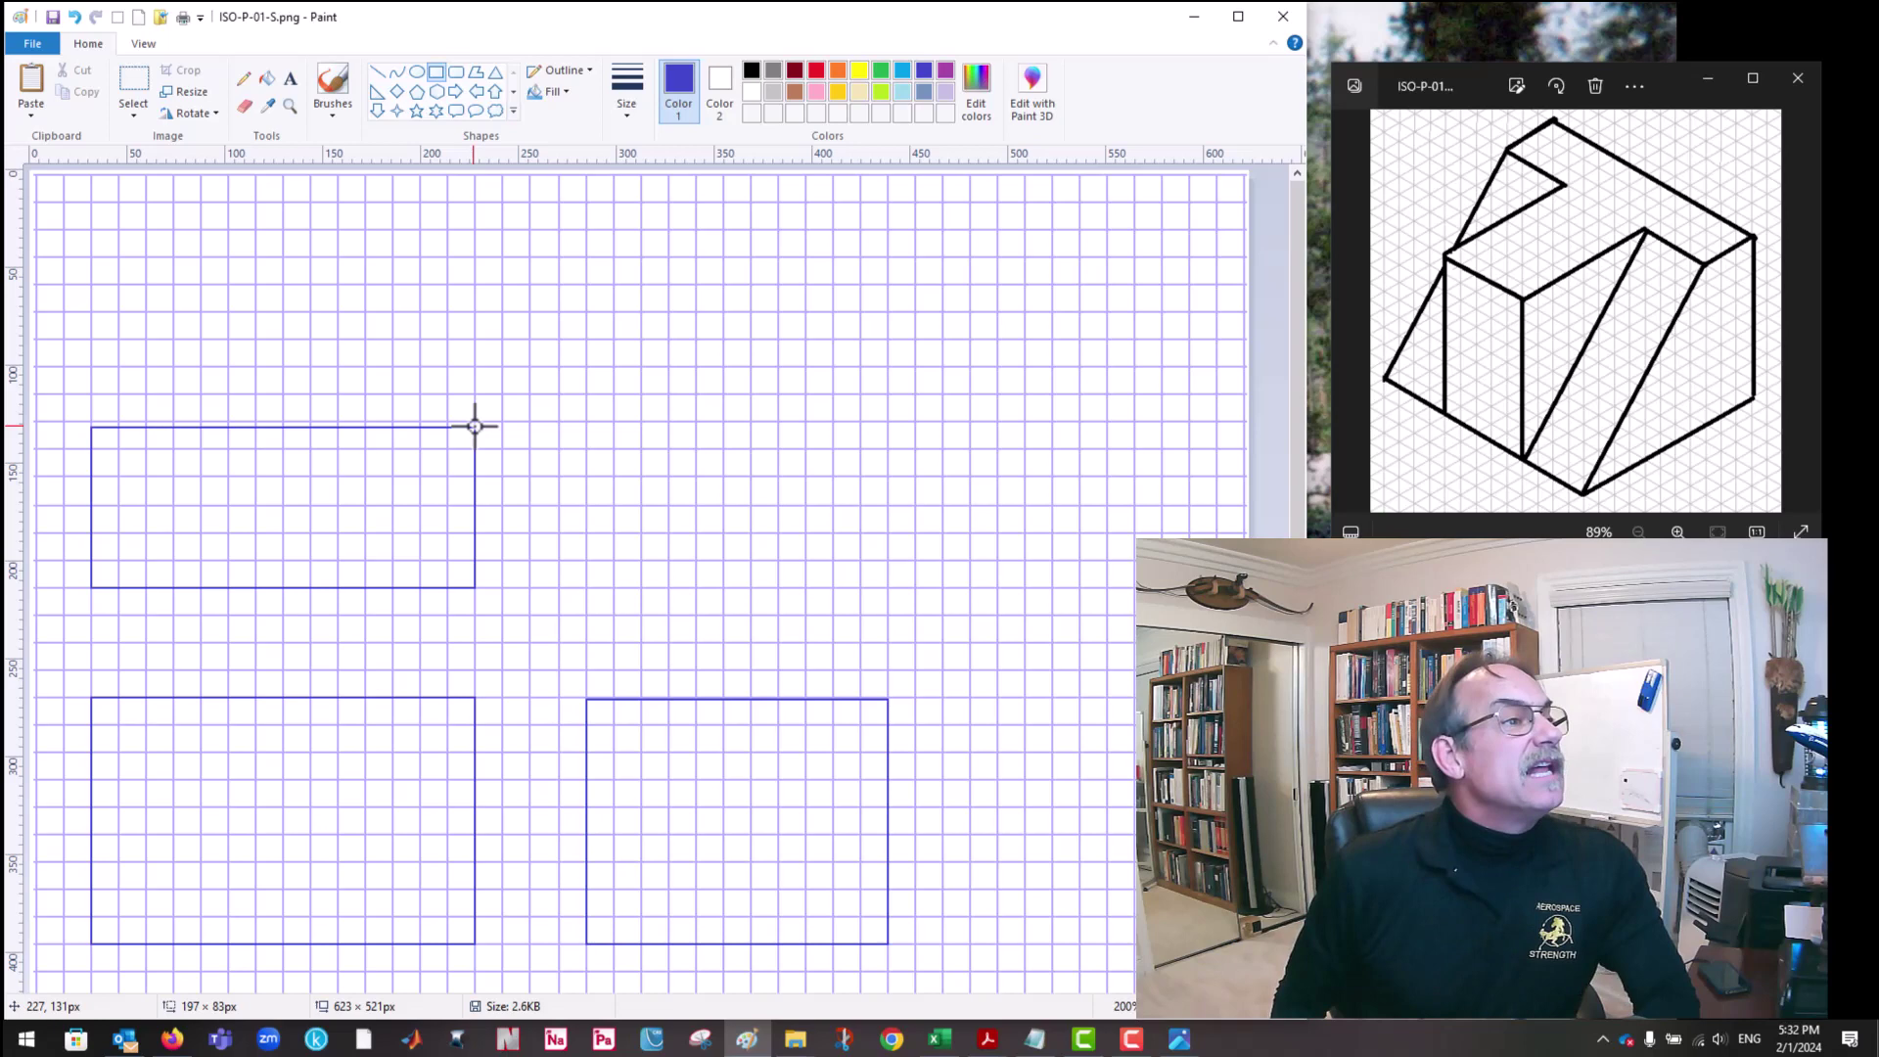
pyautogui.moveTo(475, 427); pyautogui.dragTo(481, 279)
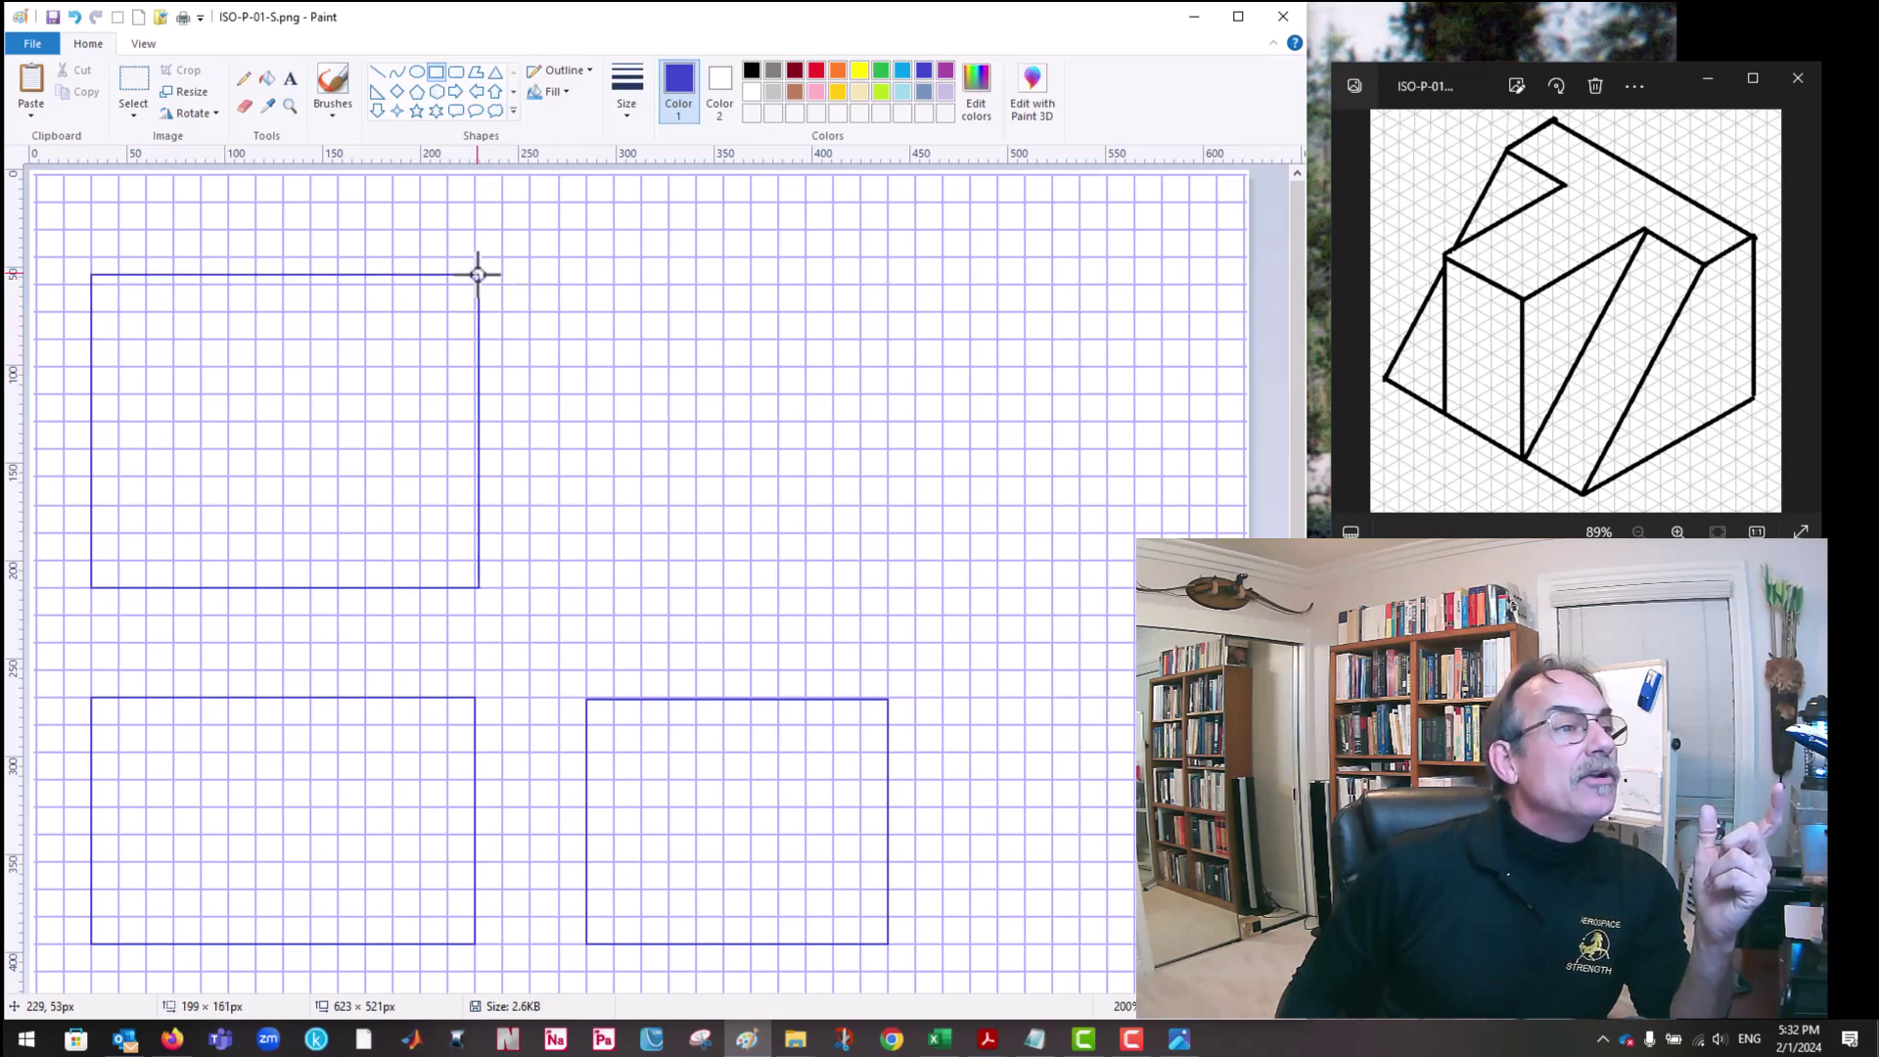
pyautogui.moveTo(478, 274); pyautogui.dragTo(475, 284)
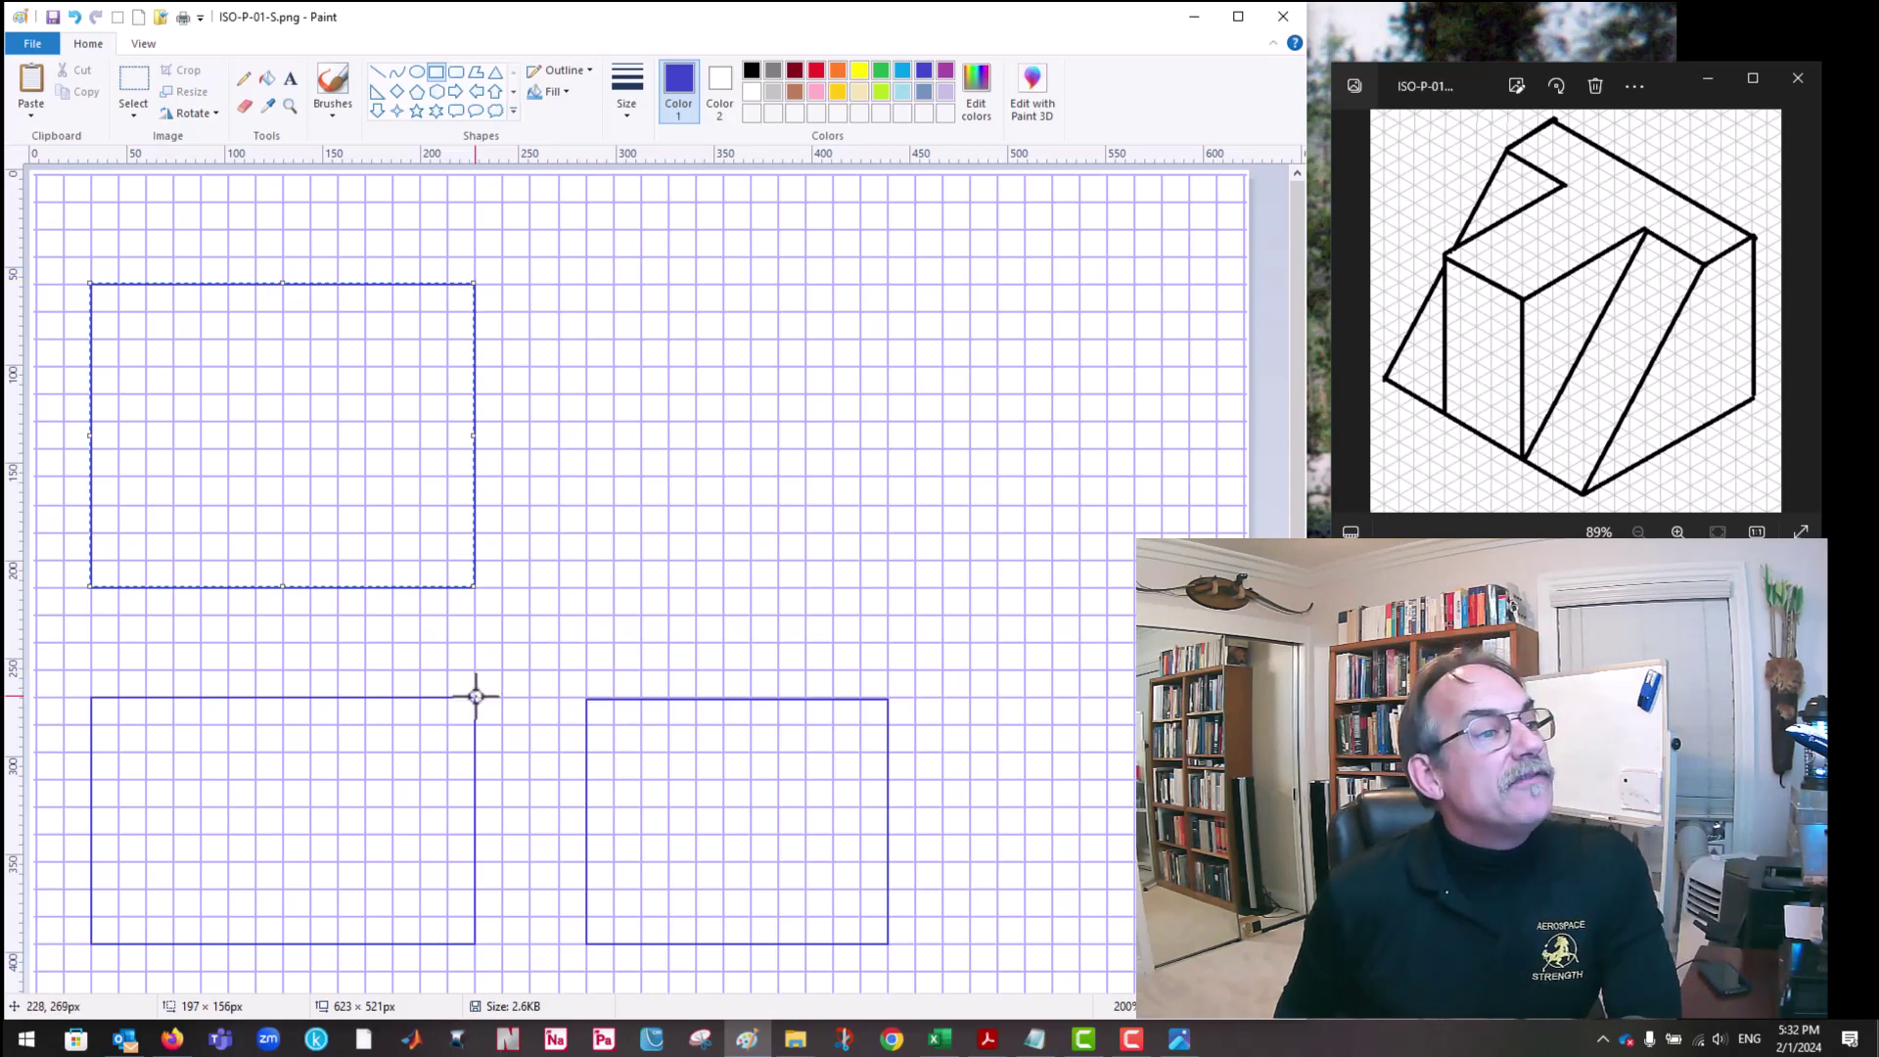
pyautogui.moveTo(476, 697); pyautogui.dragTo(504, 676)
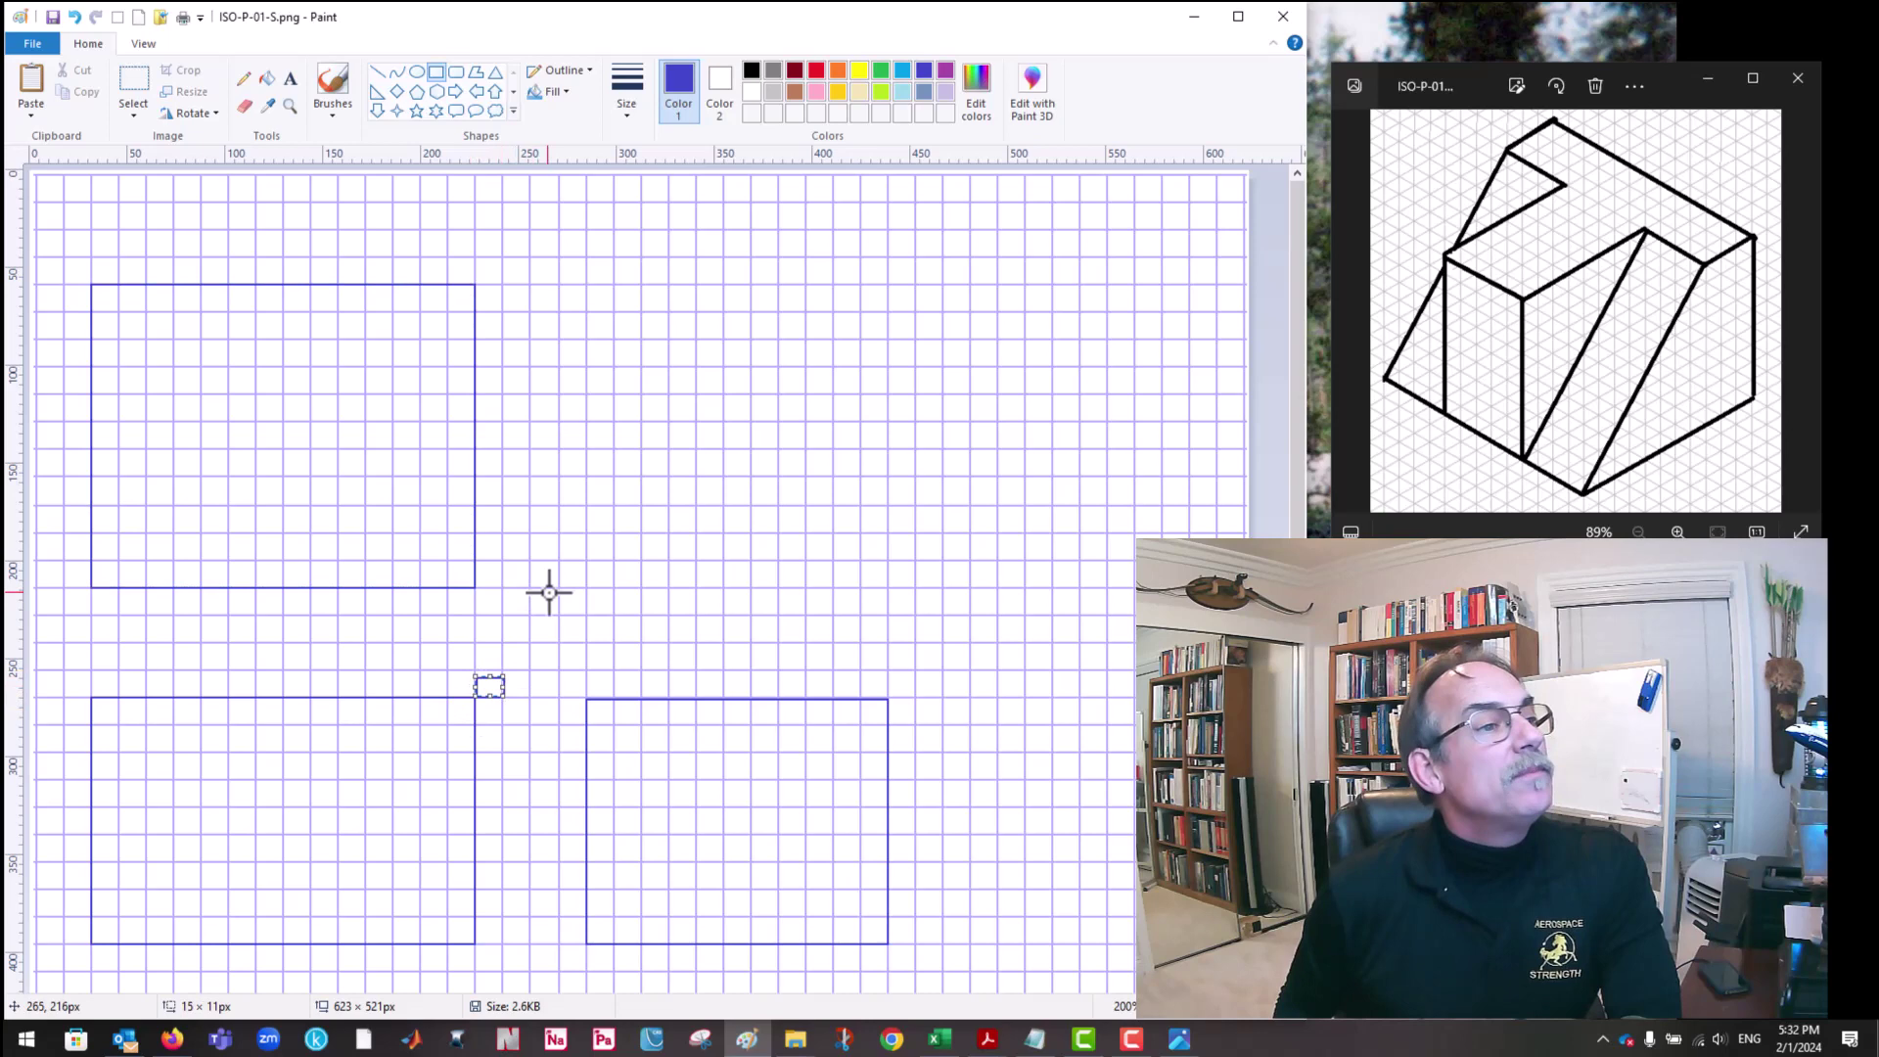
# Step: Undo the stray rectangle and draw a 45° miter line from the front view's top-right corner
pyautogui.hotkey('ctrl', 'z')
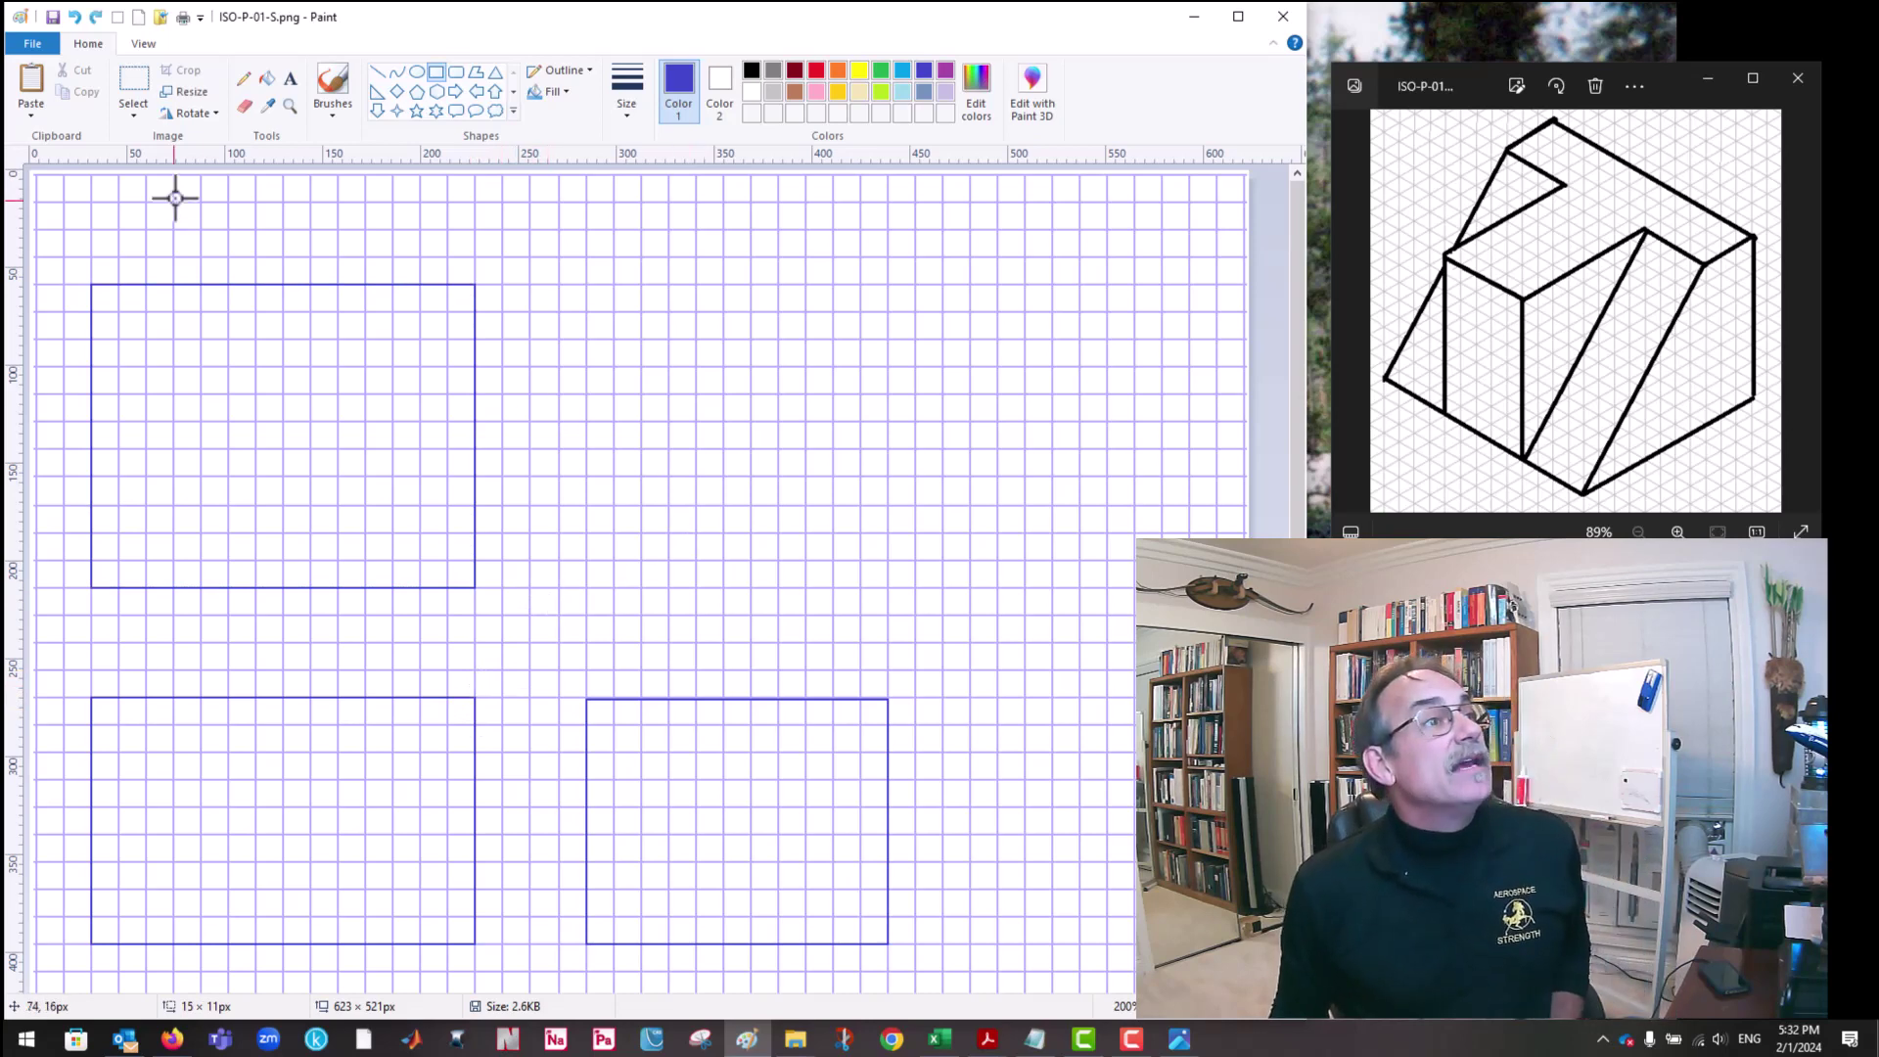
pyautogui.click(377, 72)
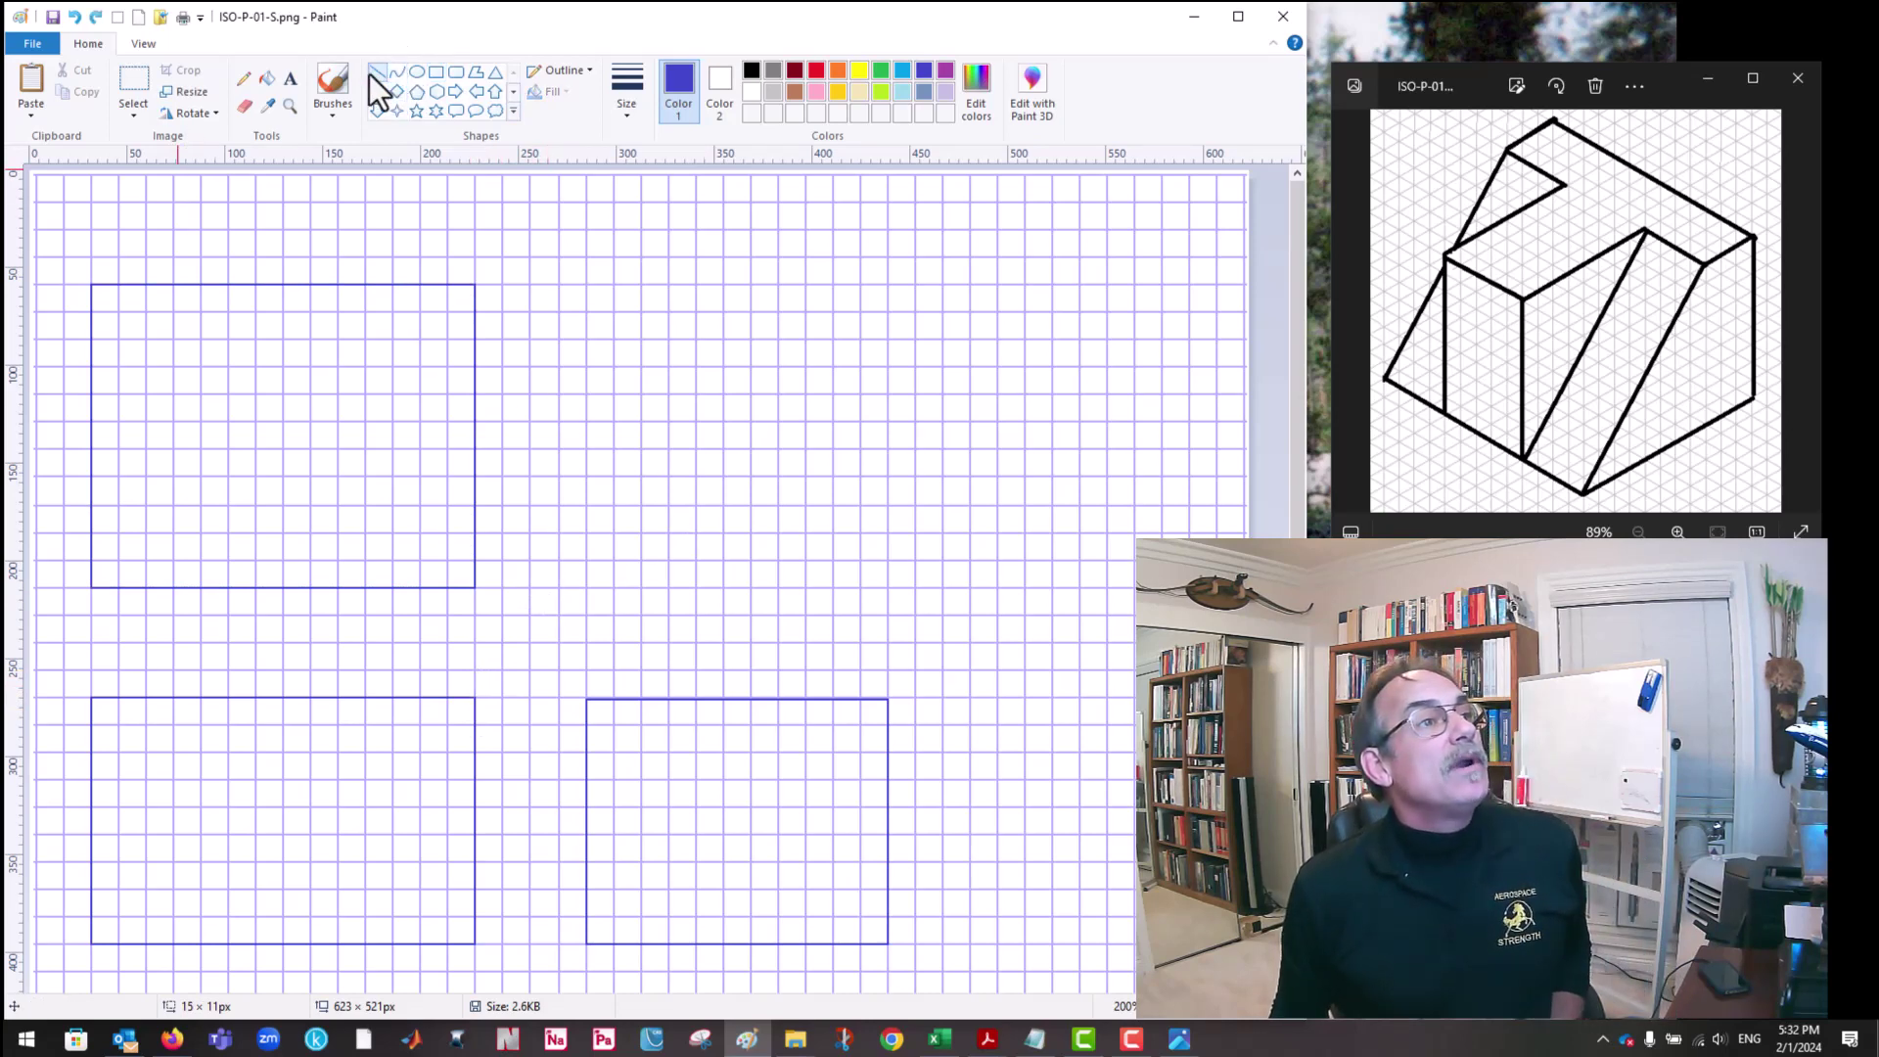
pyautogui.moveTo(476, 697)
pyautogui.mouseDown()
pyautogui.moveTo(764, 369)
pyautogui.moveTo(797, 281)
pyautogui.moveTo(841, 248)
pyautogui.mouseUp()
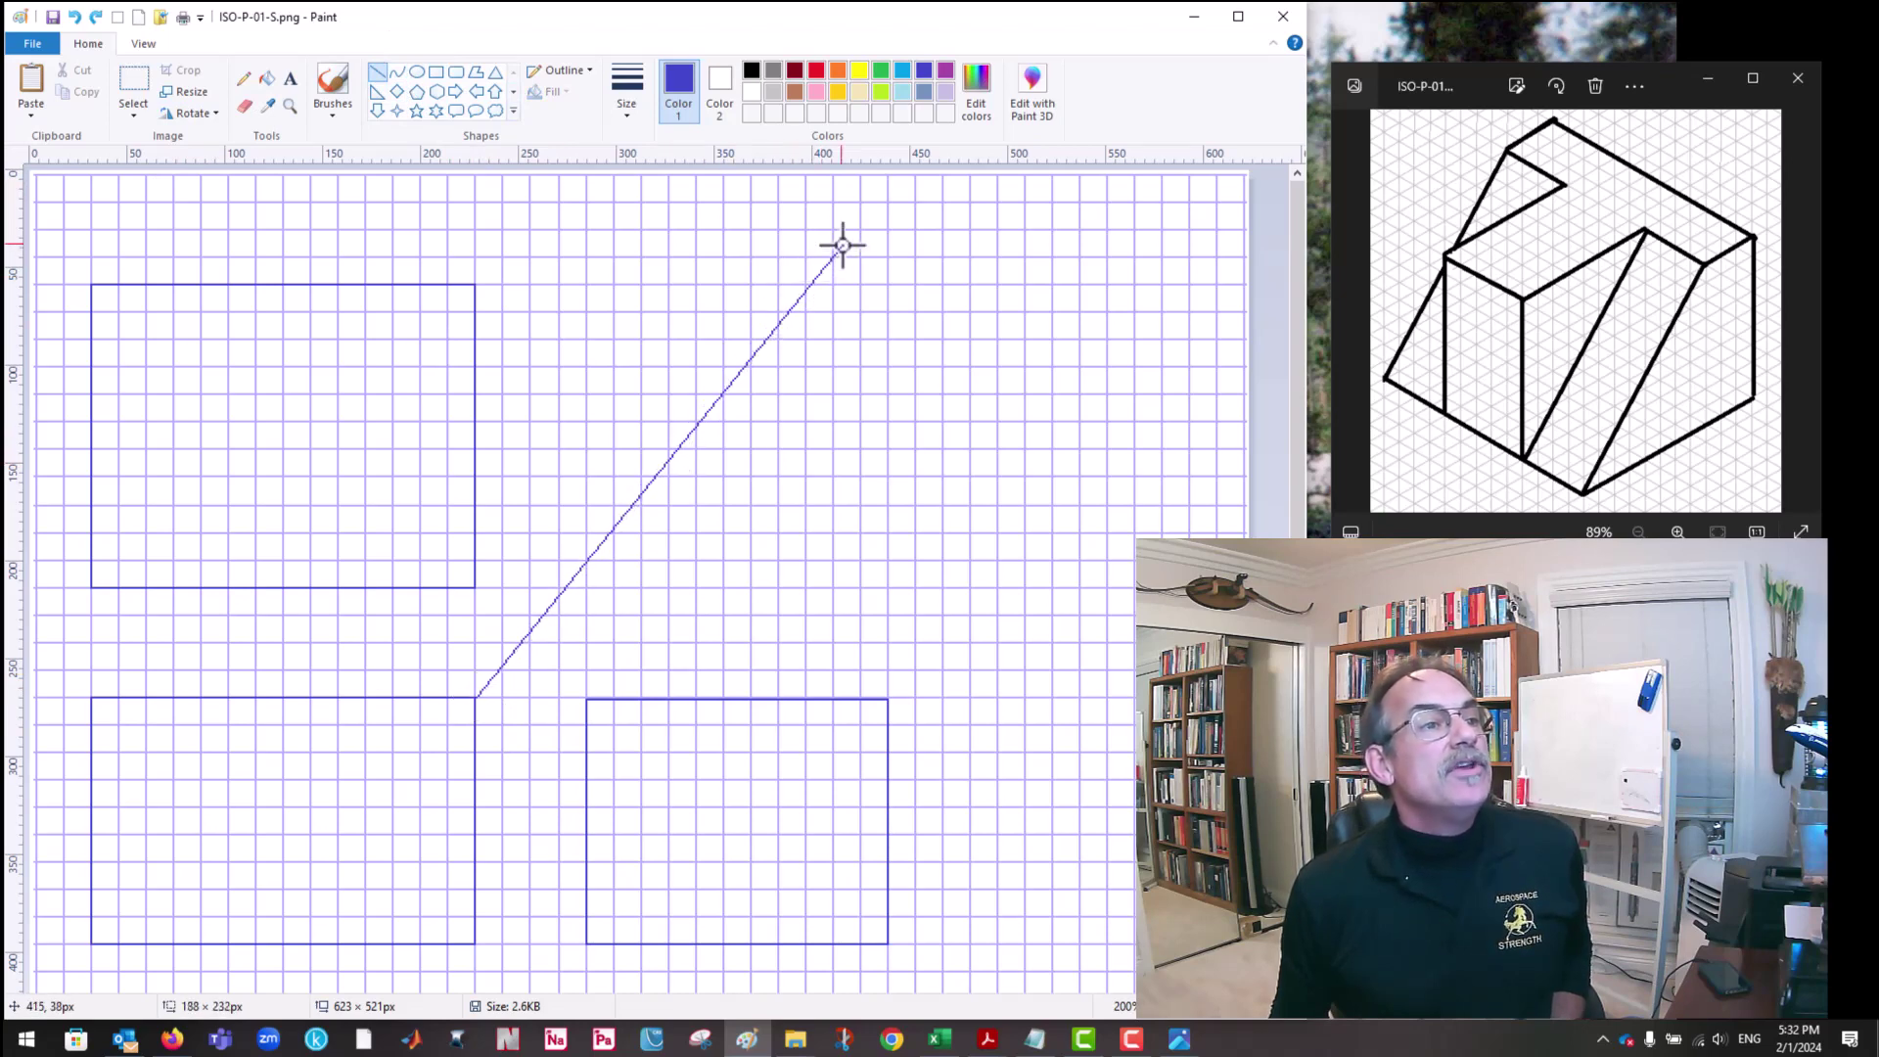
pyautogui.moveTo(841, 246)
pyautogui.mouseDown()
pyautogui.moveTo(838, 224)
pyautogui.moveTo(876, 294)
pyautogui.mouseUp()
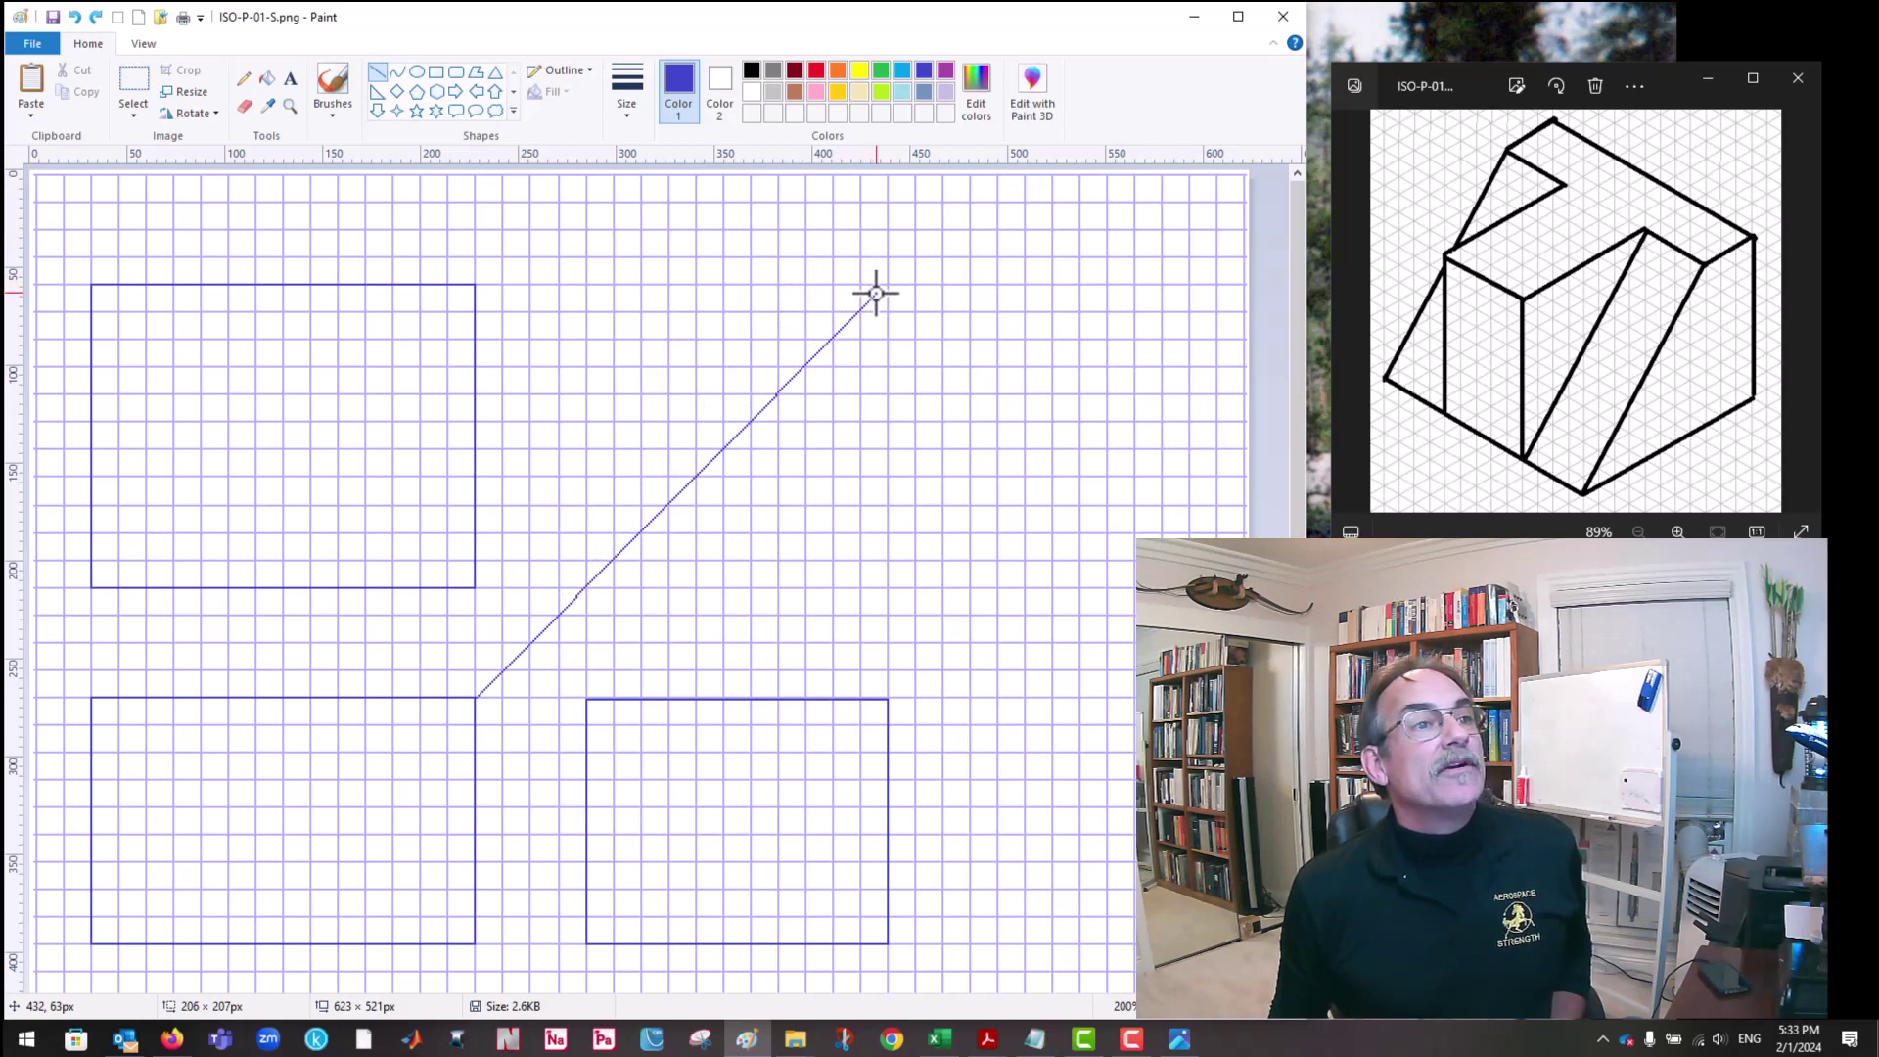
pyautogui.moveTo(876, 293); pyautogui.dragTo(893, 277)
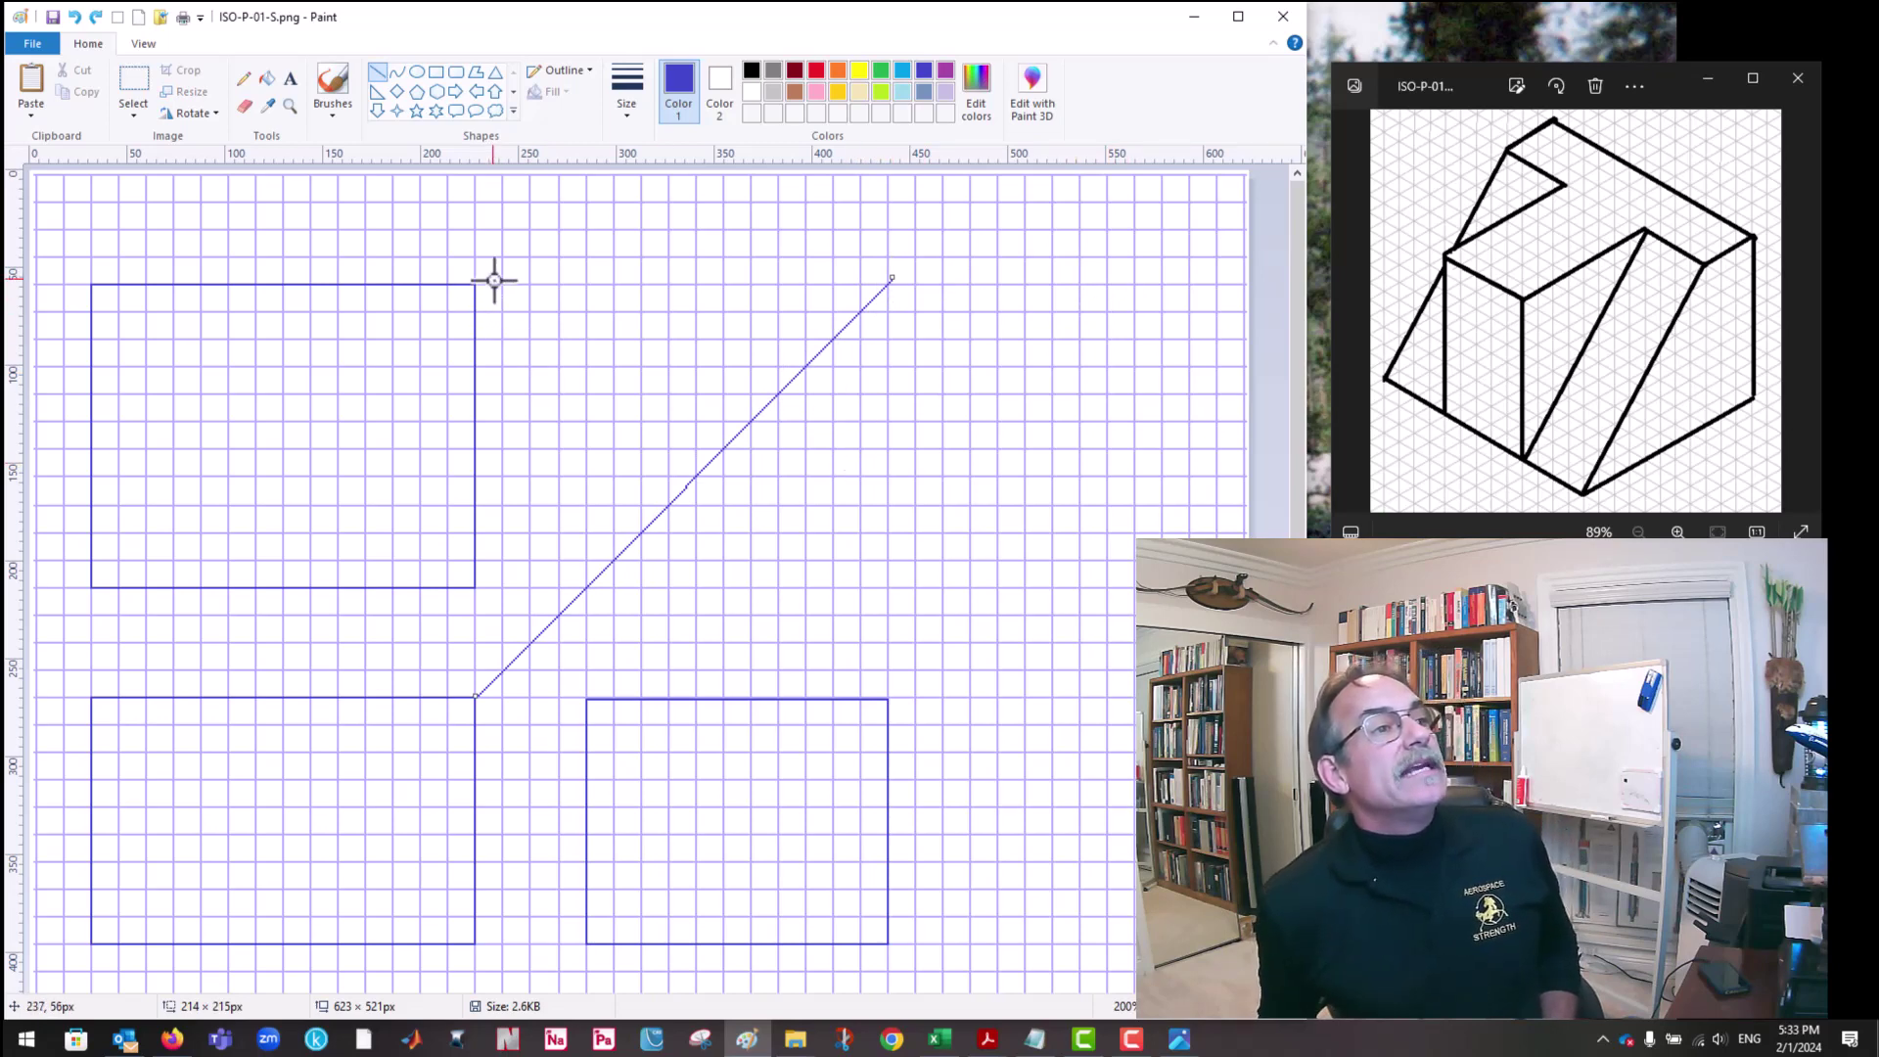
# Step: Run a horizontal projection line from the top view to the miter and a vertical into the side view
pyautogui.moveTo(496, 285); pyautogui.dragTo(884, 286)
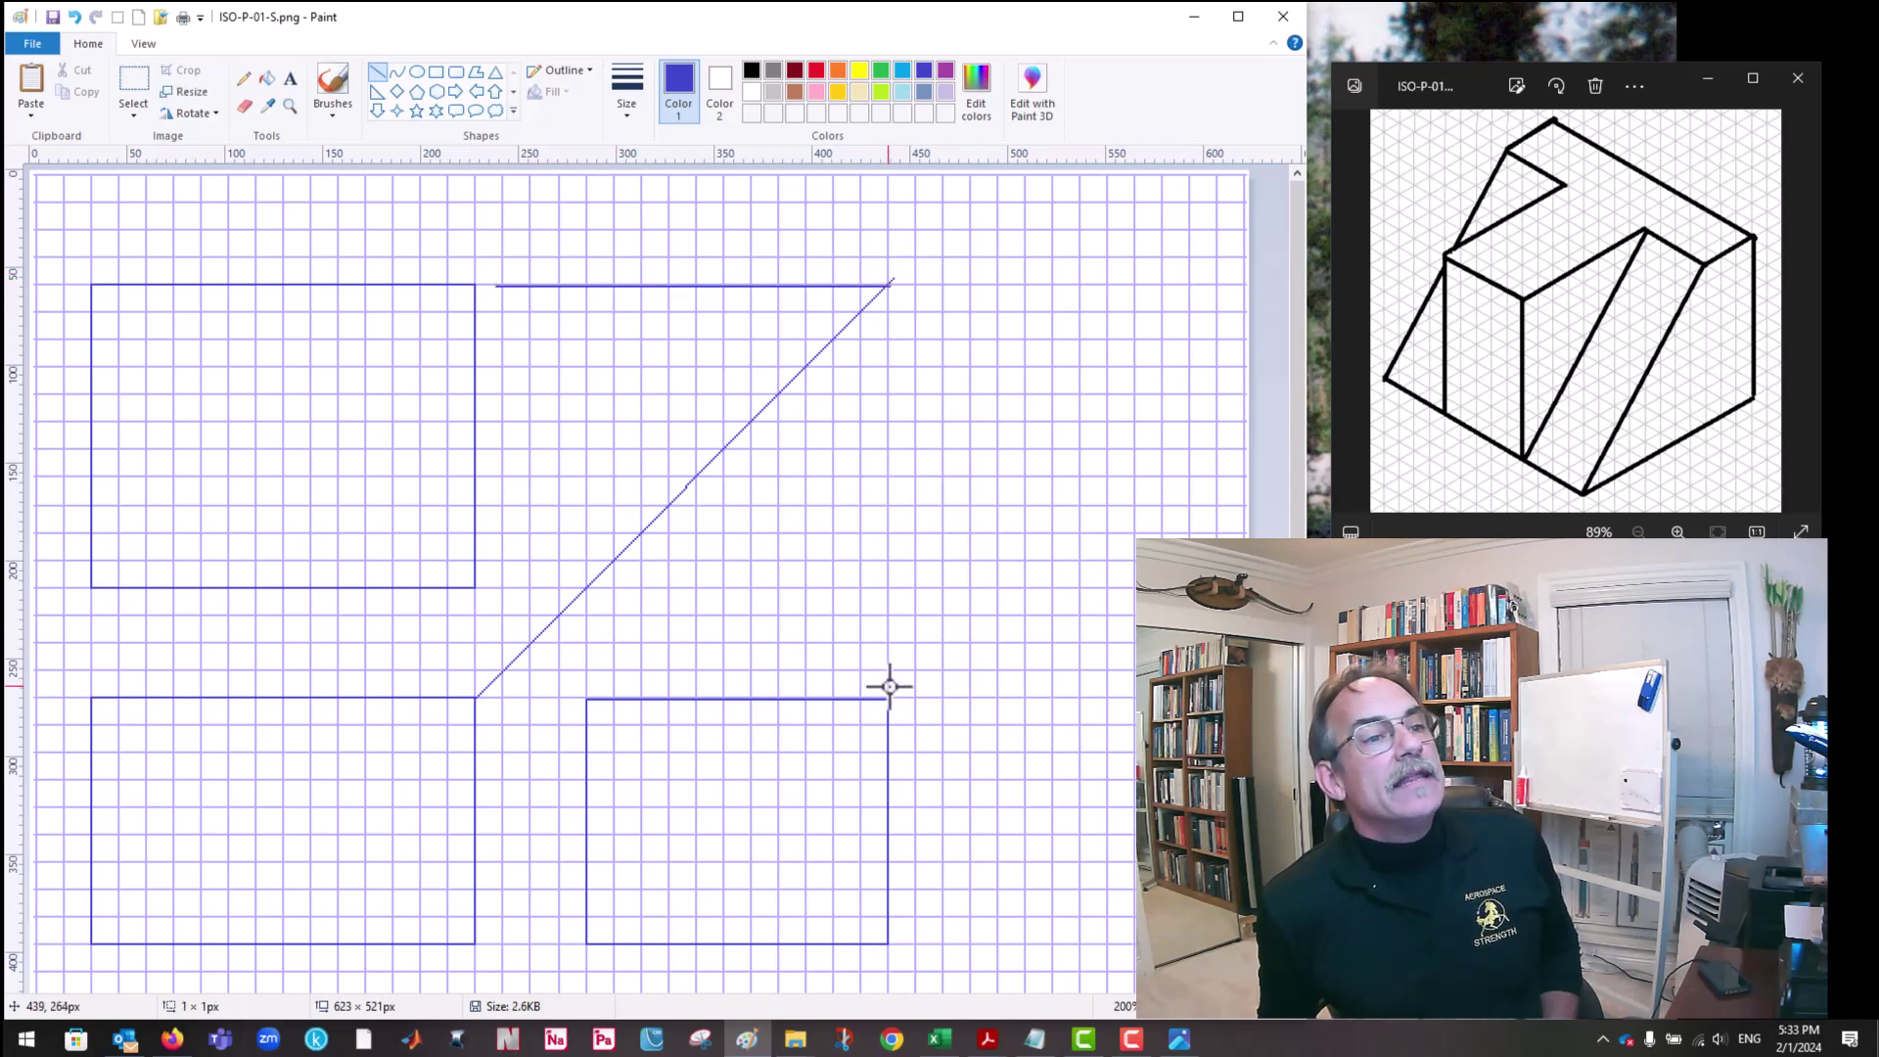
pyautogui.moveTo(888, 571); pyautogui.dragTo(889, 284)
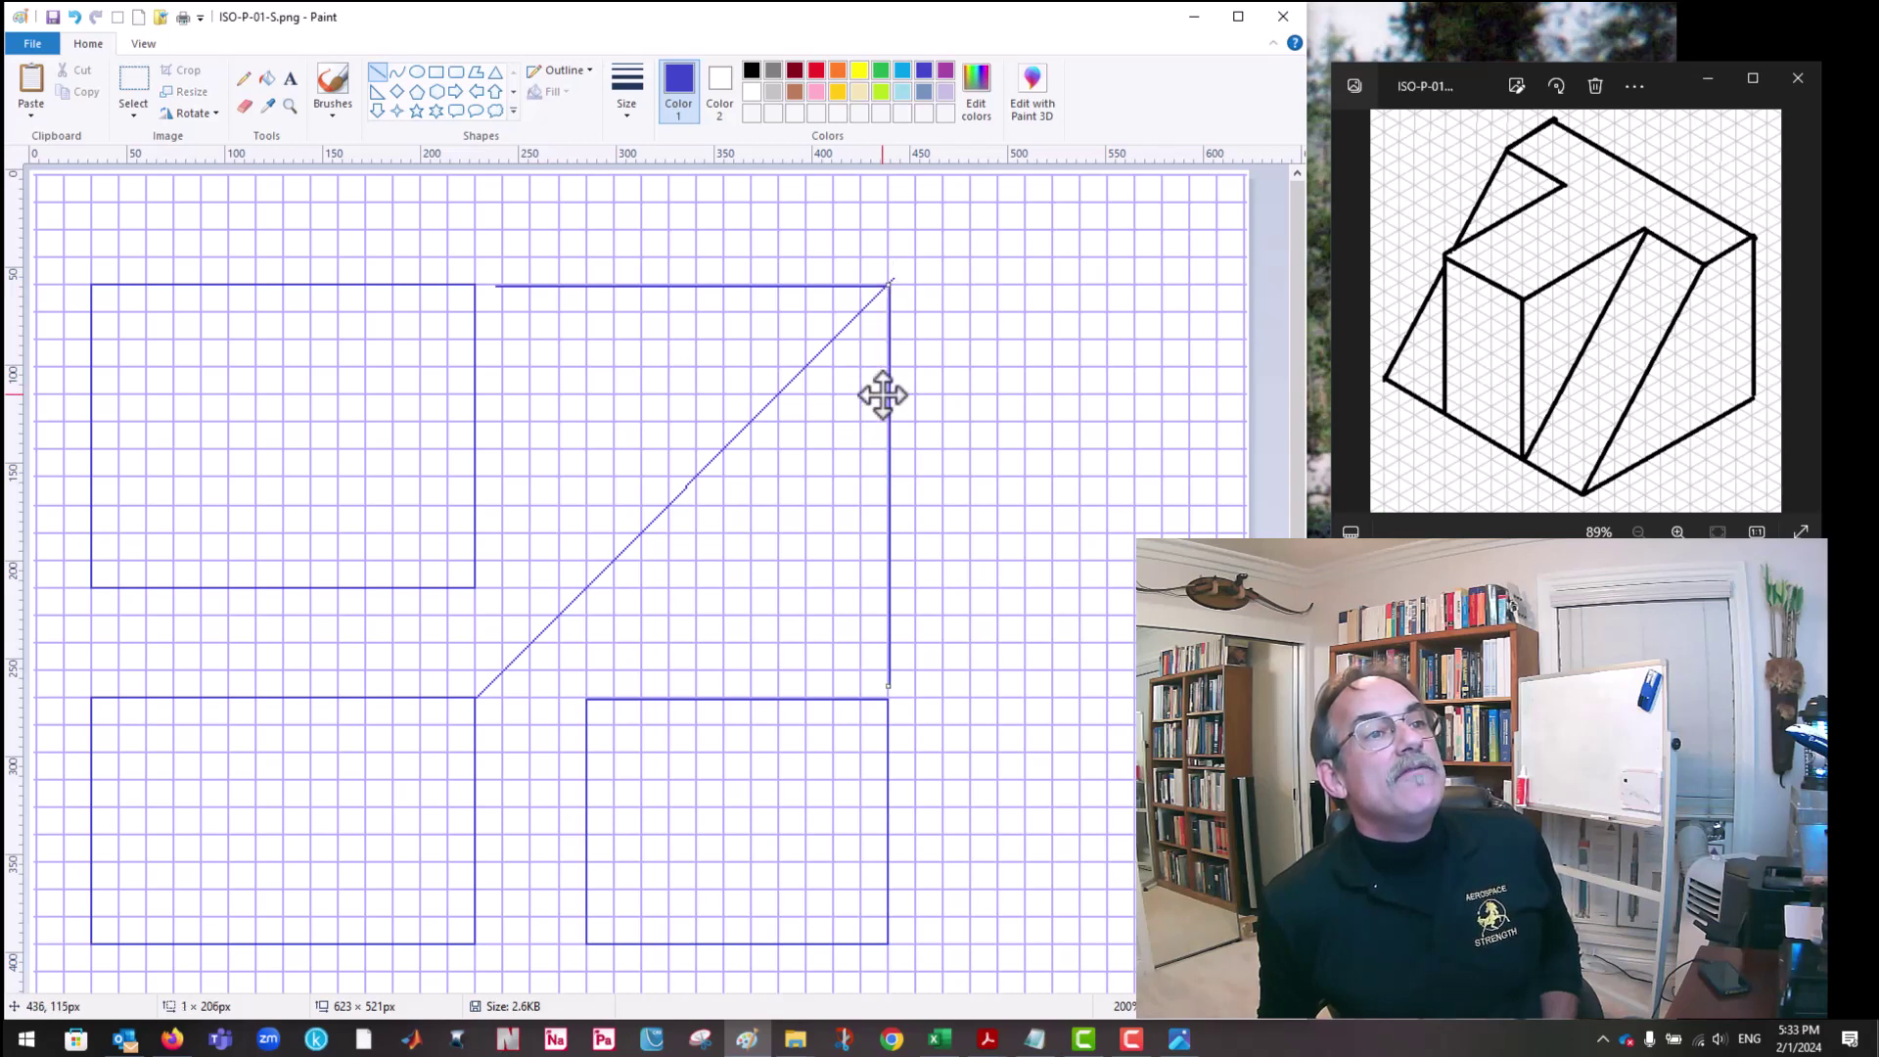
pyautogui.moveTo(883, 396); pyautogui.dragTo(881, 403)
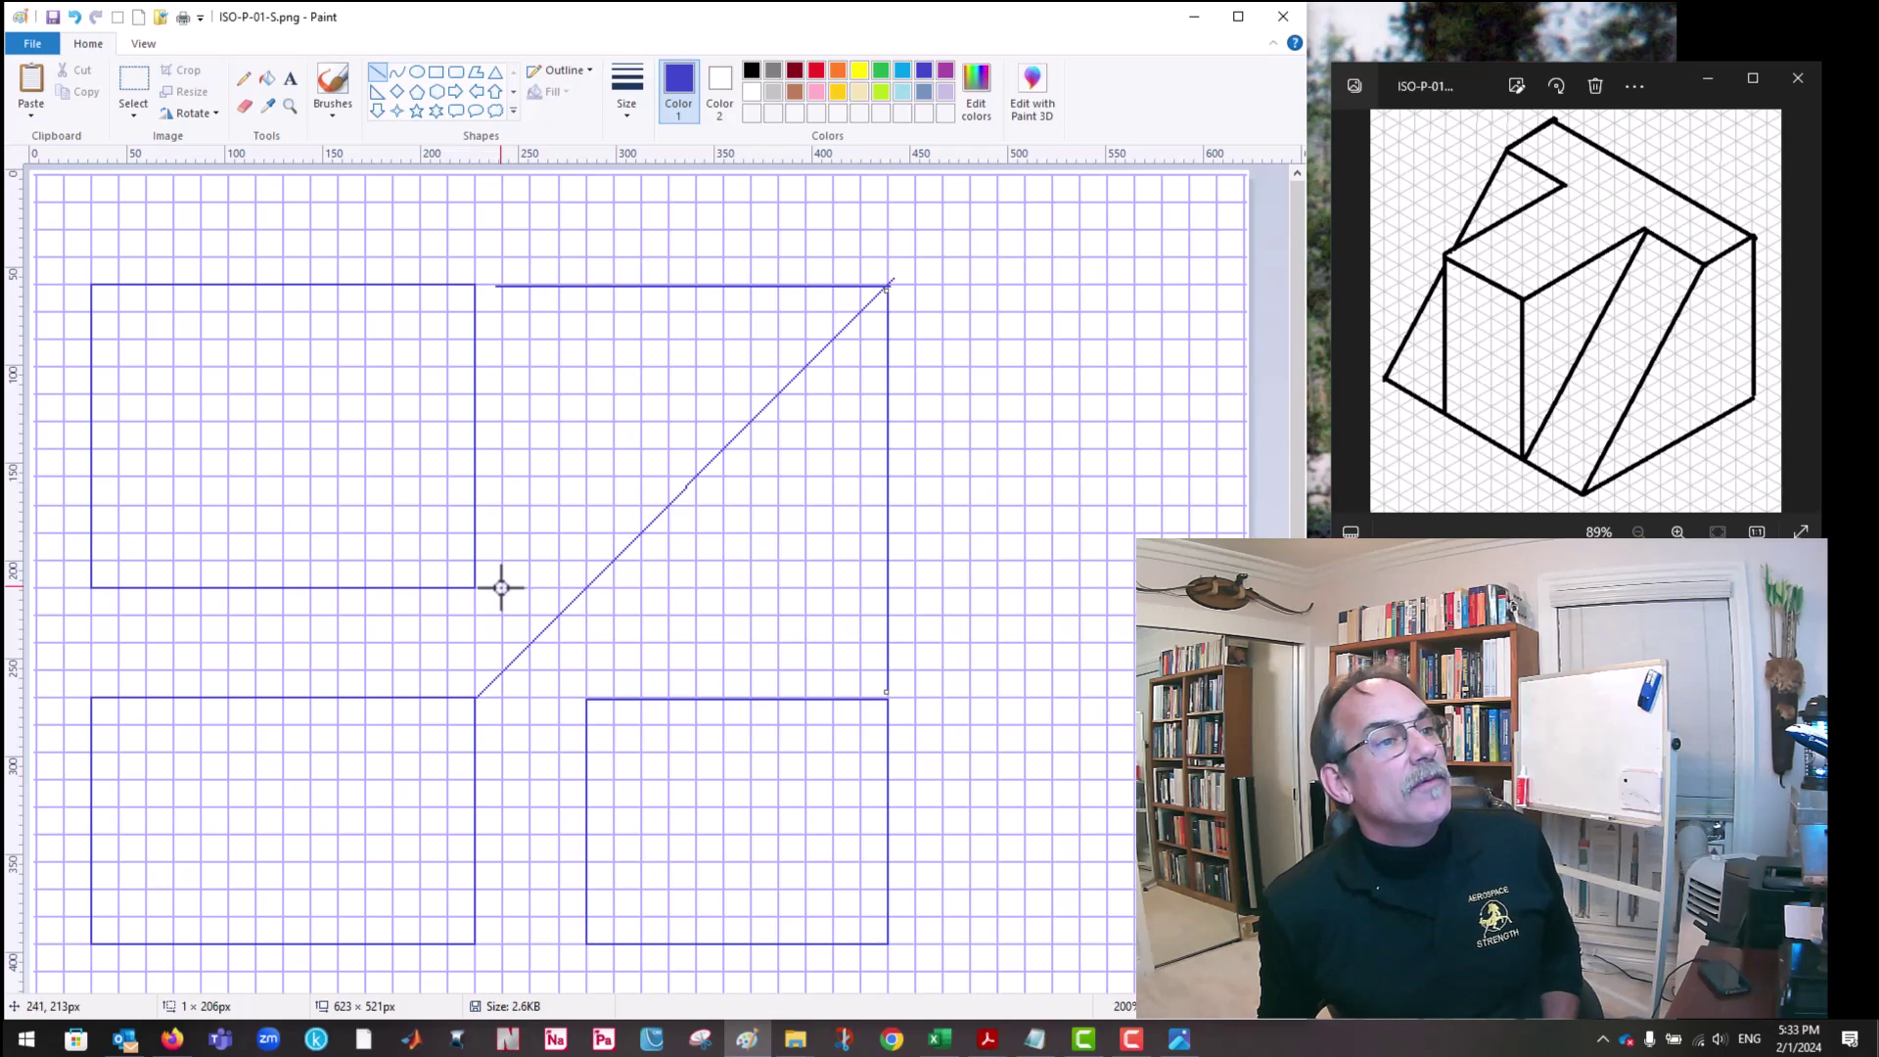
# Step: Add a short horizontal line from the top view's bottom and a vertical dropping to the lower-right box
pyautogui.moveTo(499, 587); pyautogui.dragTo(591, 587)
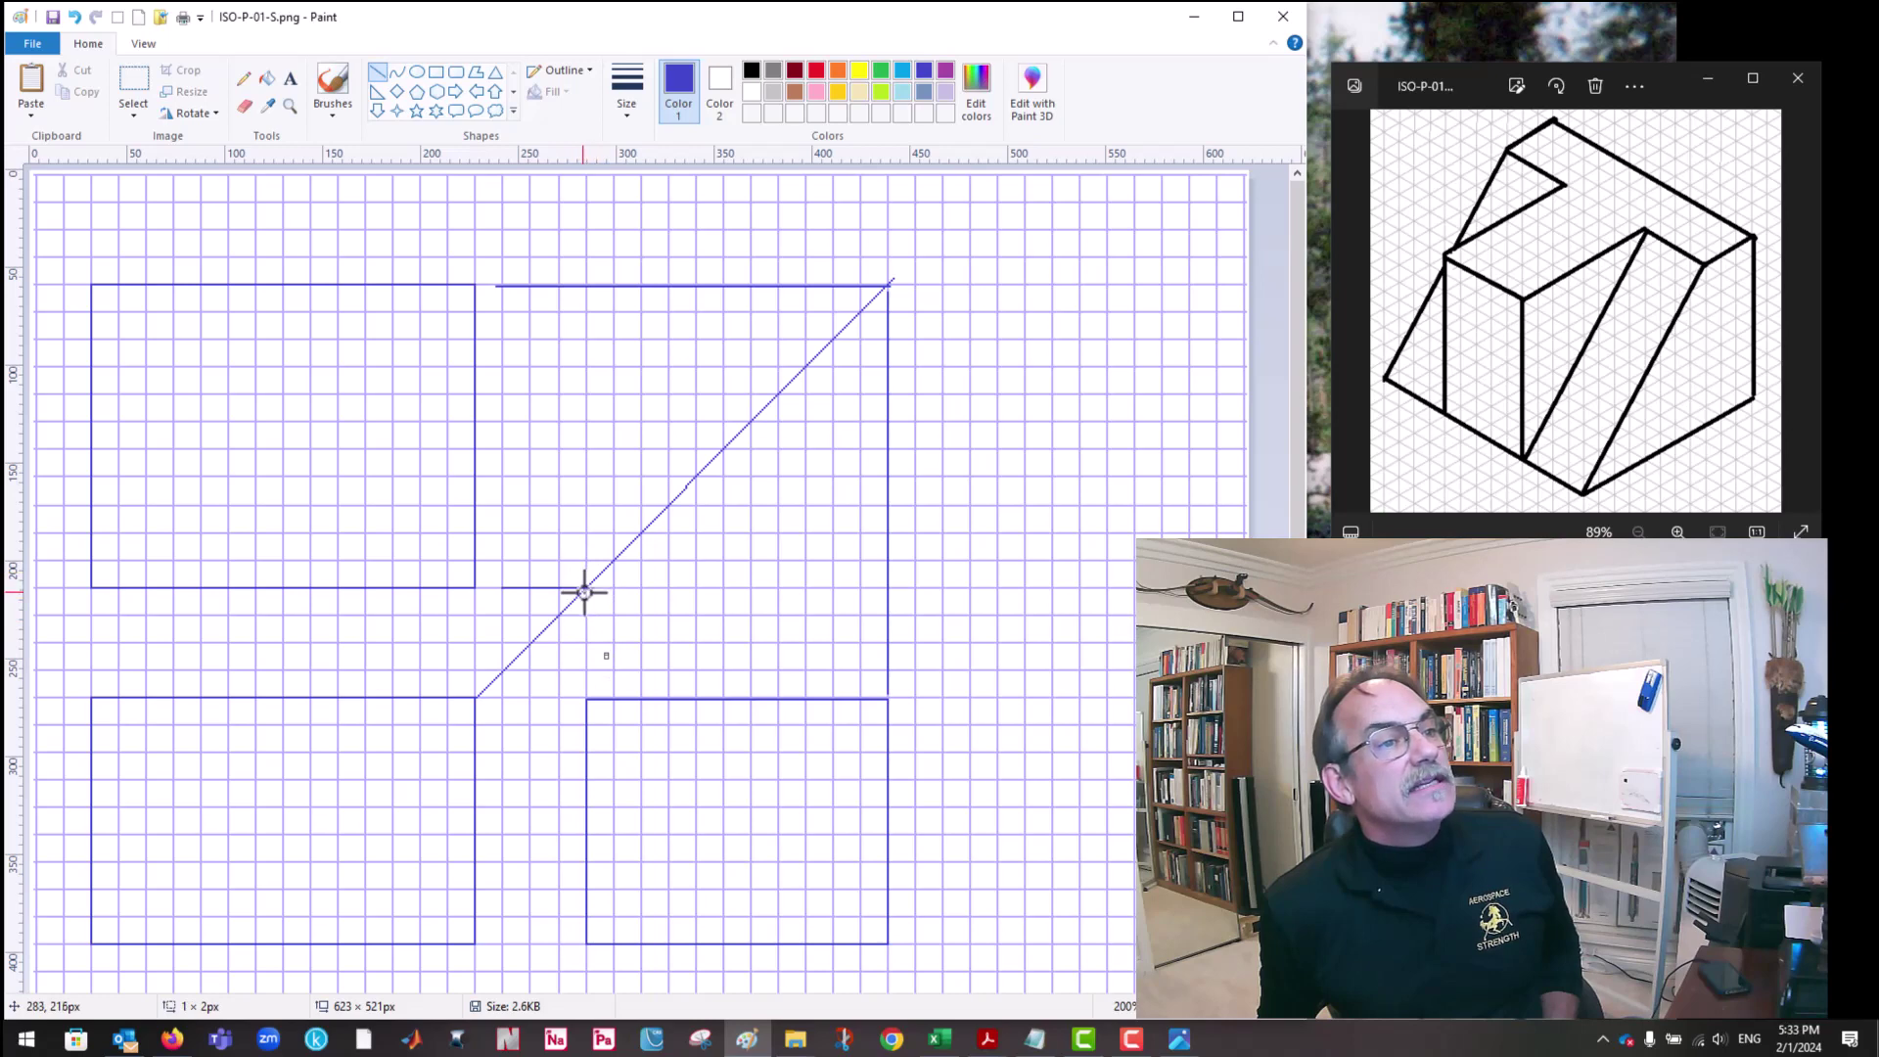
pyautogui.moveTo(586, 586); pyautogui.dragTo(587, 683)
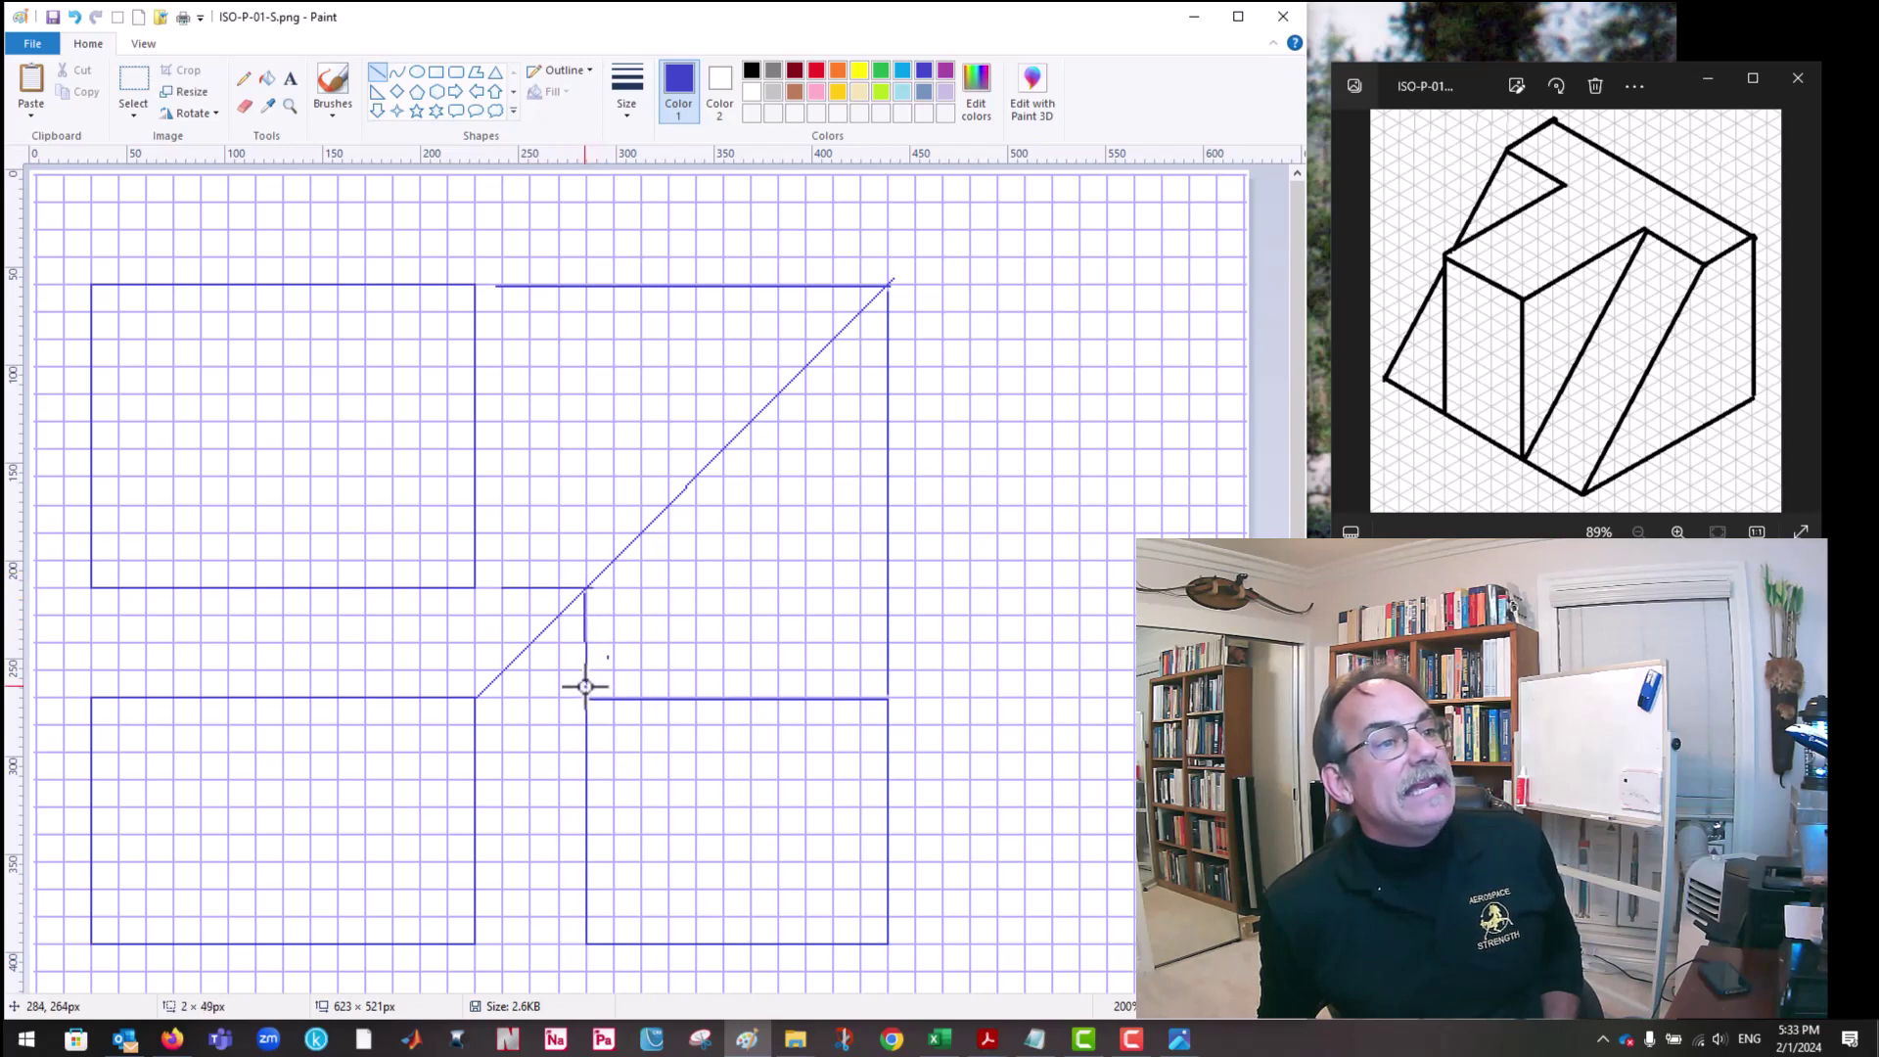
pyautogui.moveTo(584, 595); pyautogui.dragTo(588, 589)
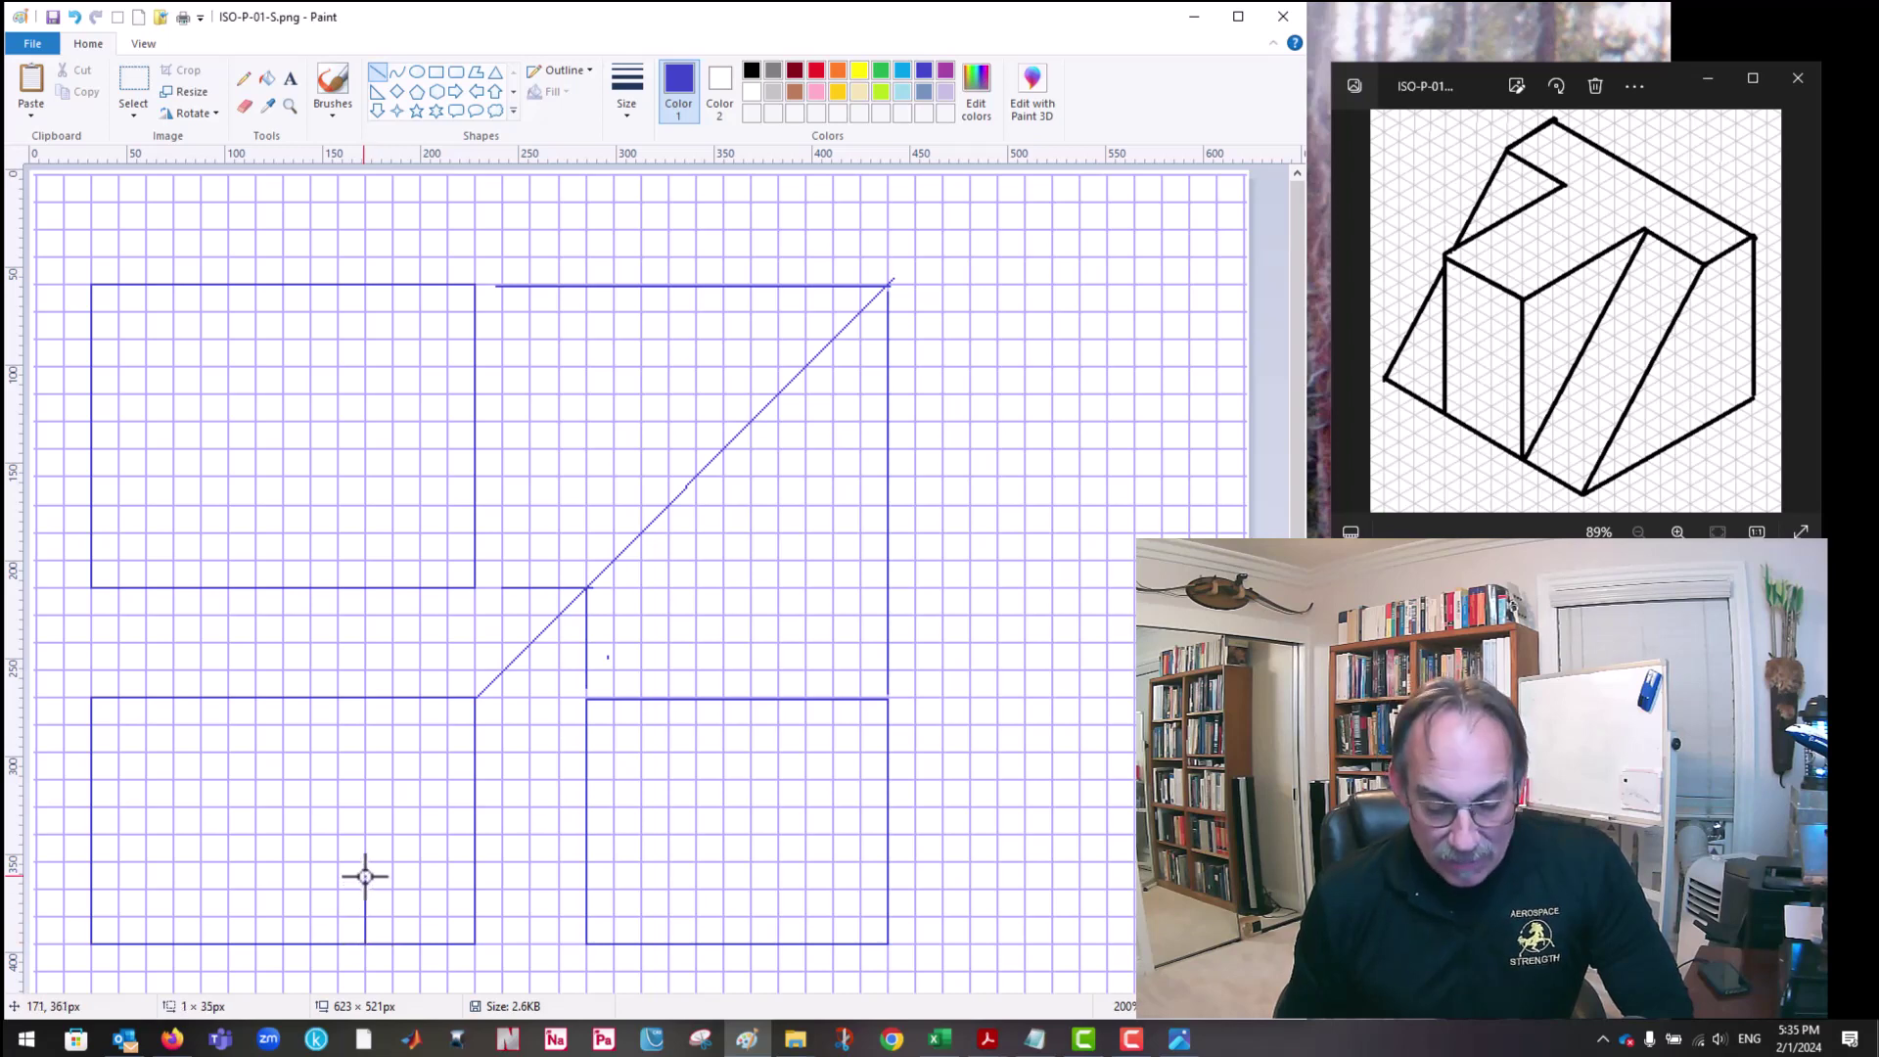
# Step: Draw two vertical construction lines through the lower-left front-view box
pyautogui.moveTo(366, 797); pyautogui.dragTo(364, 700)
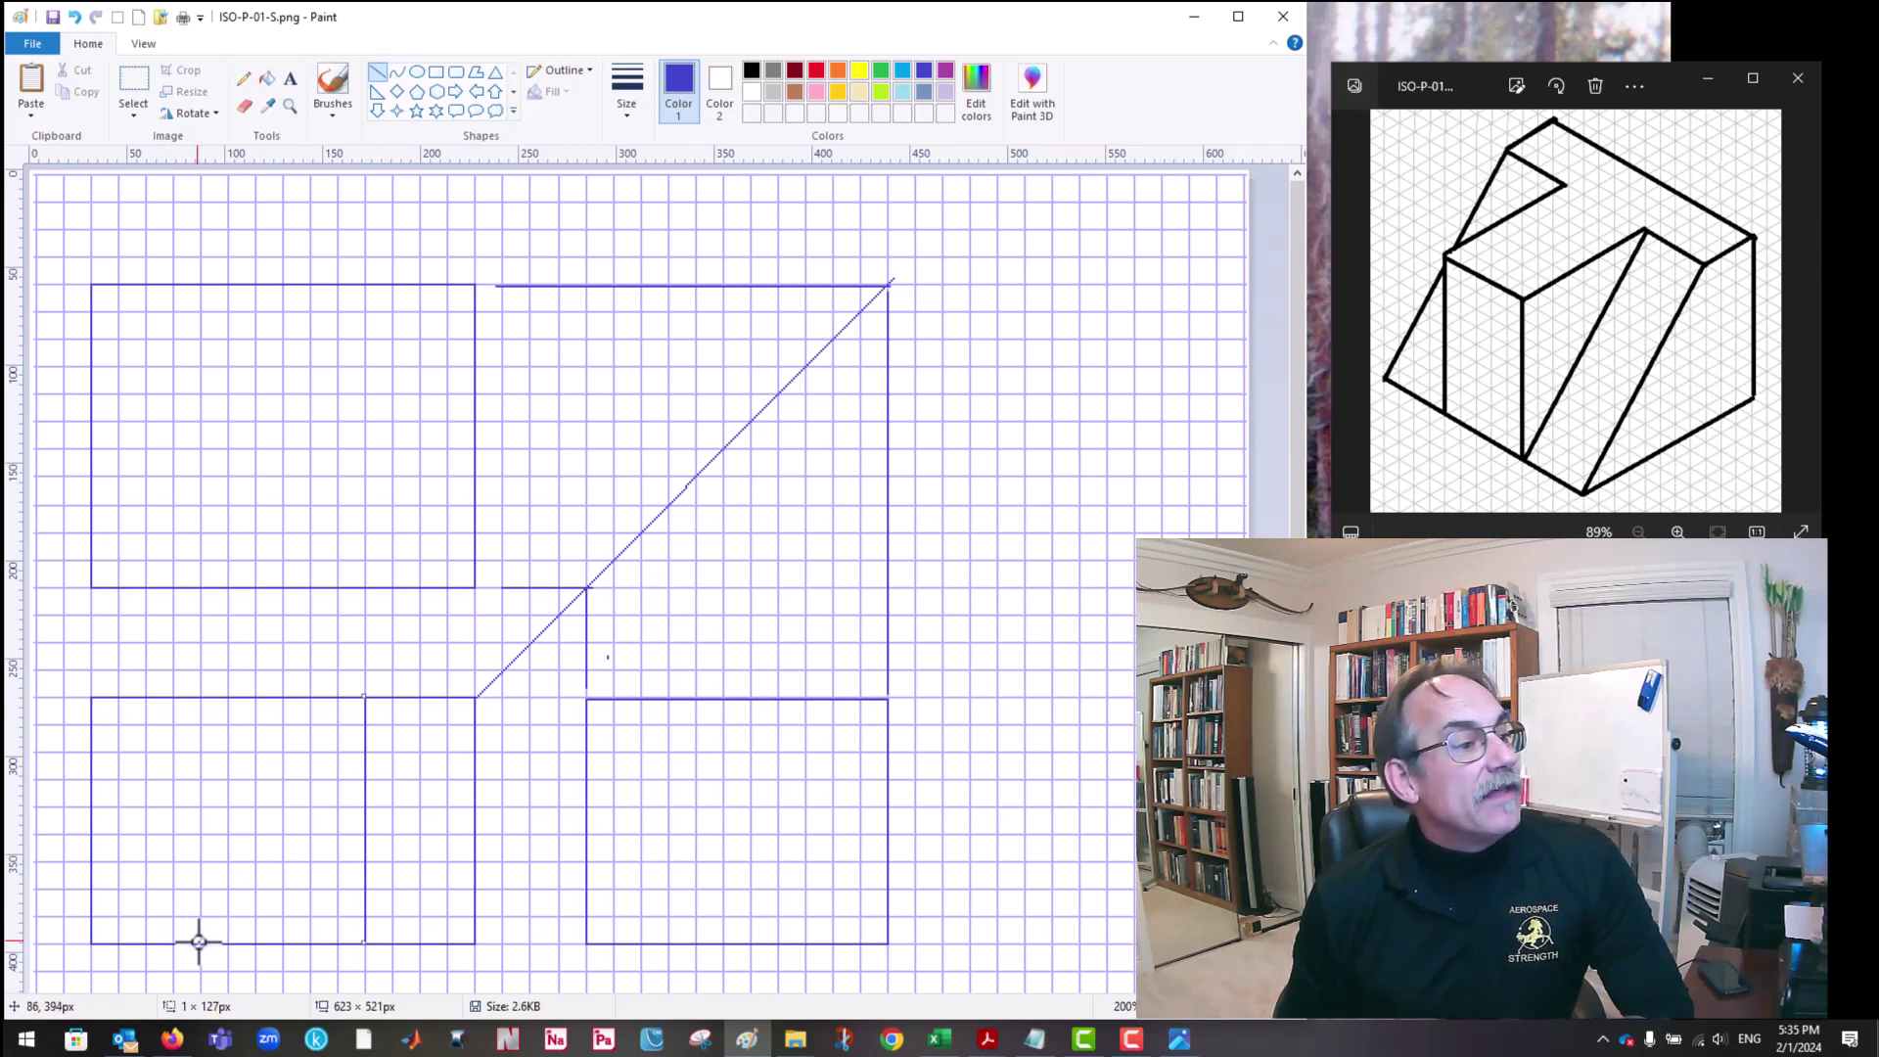
pyautogui.moveTo(211, 889)
pyautogui.mouseDown()
pyautogui.moveTo(185, 771)
pyautogui.moveTo(200, 722)
pyautogui.mouseUp()
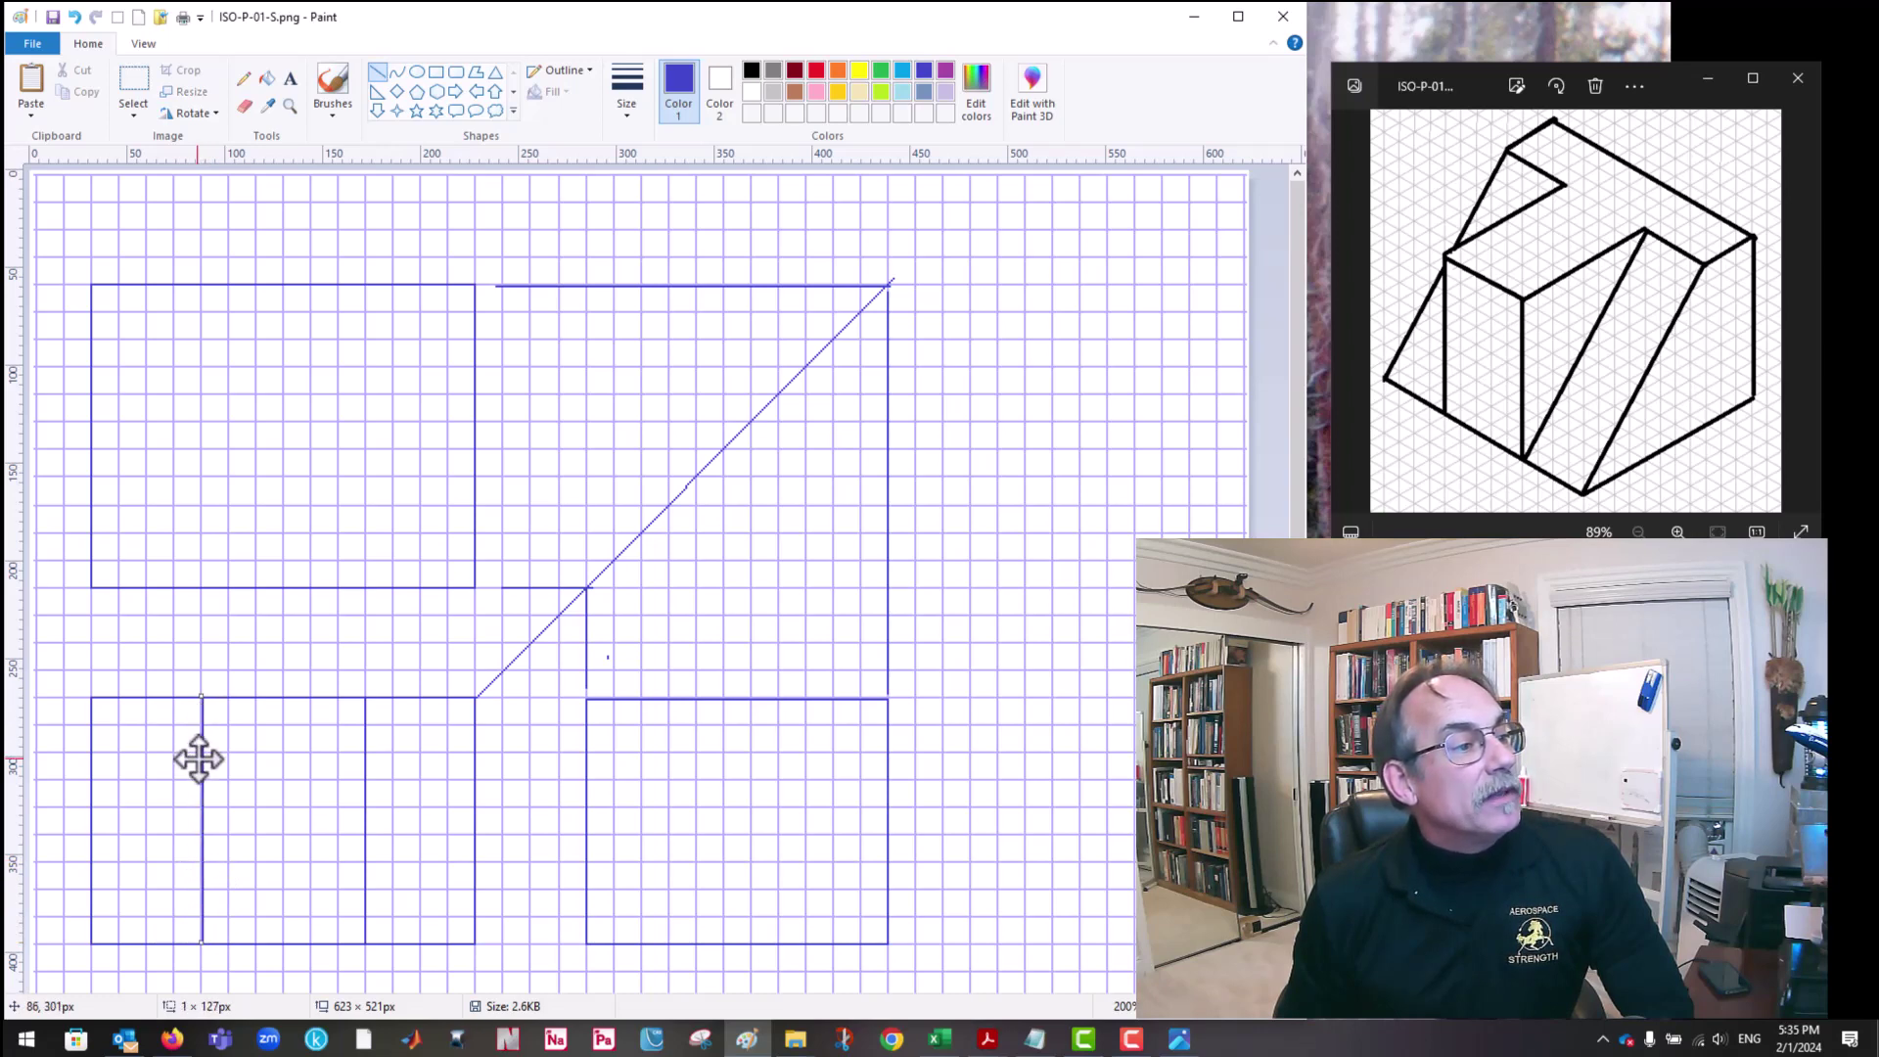
pyautogui.moveTo(198, 759); pyautogui.dragTo(197, 757)
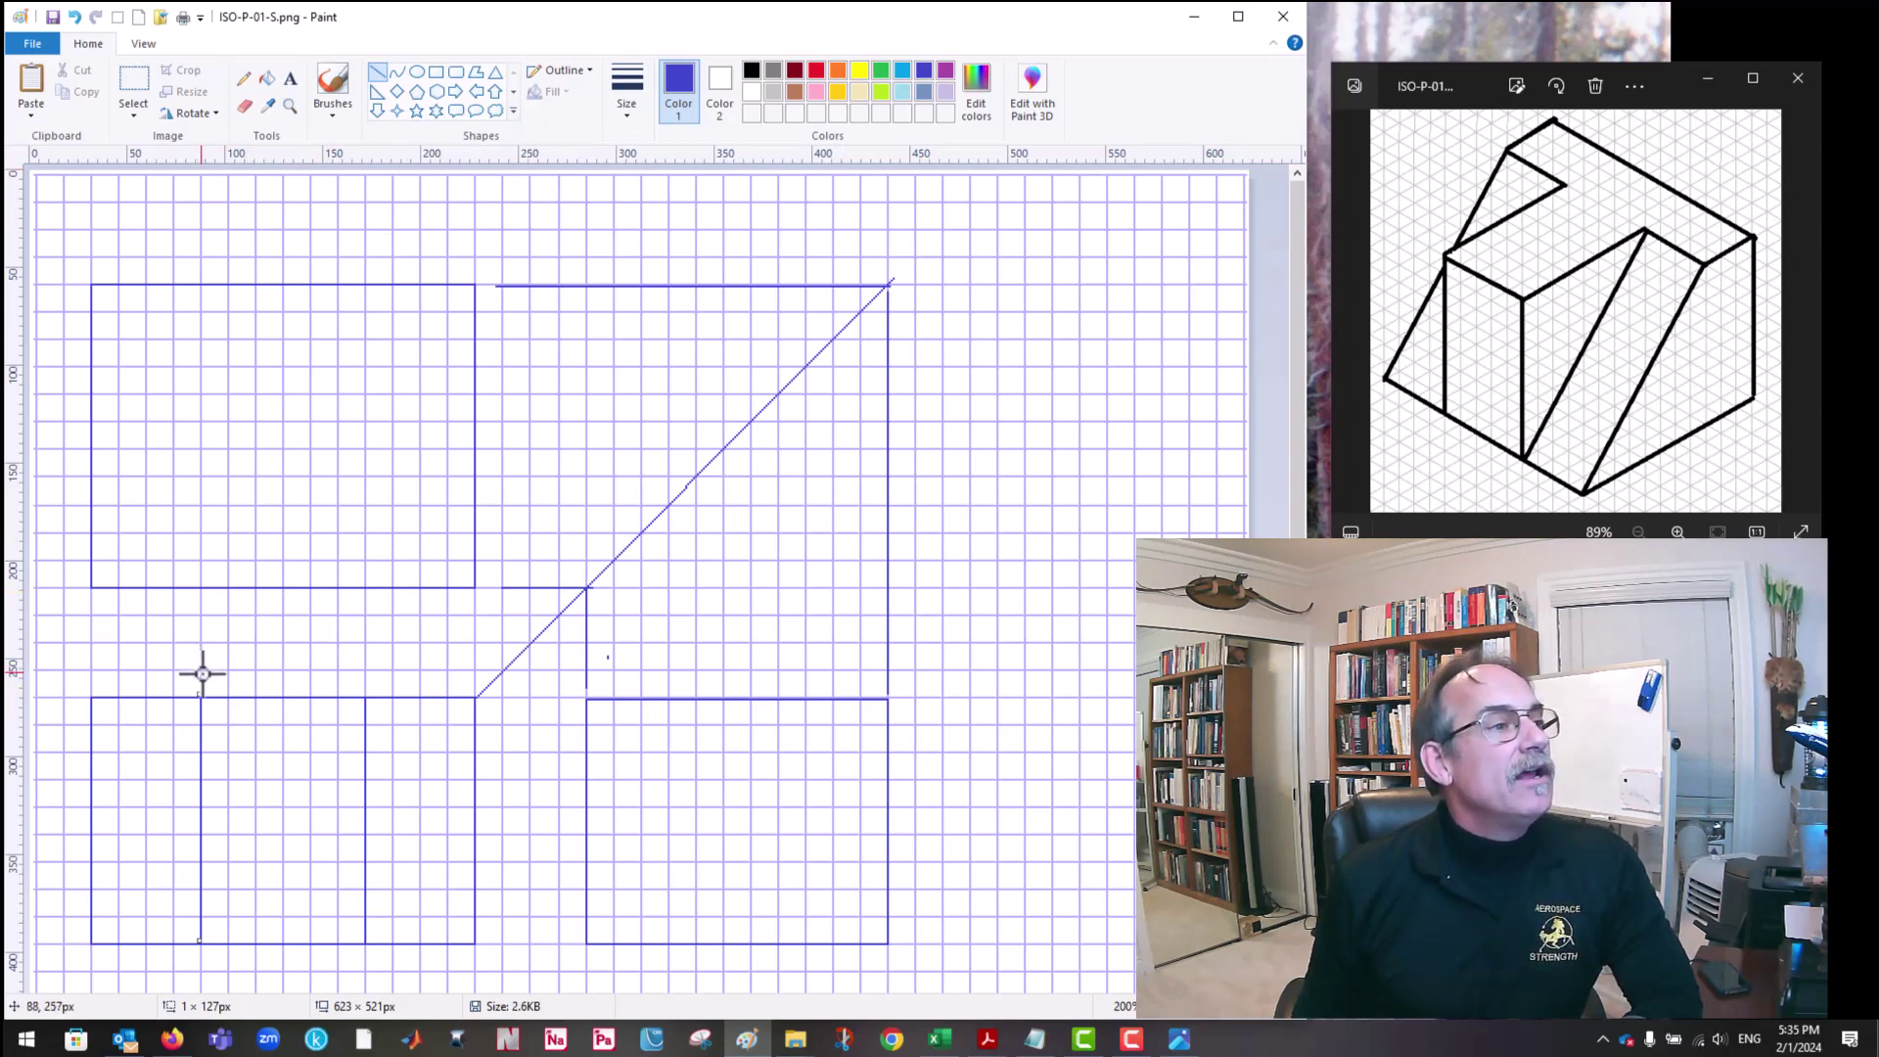
# Step: Project both verticals into the upper-left box and join them with short horizontal notch lines
pyautogui.moveTo(203, 595); pyautogui.dragTo(202, 523)
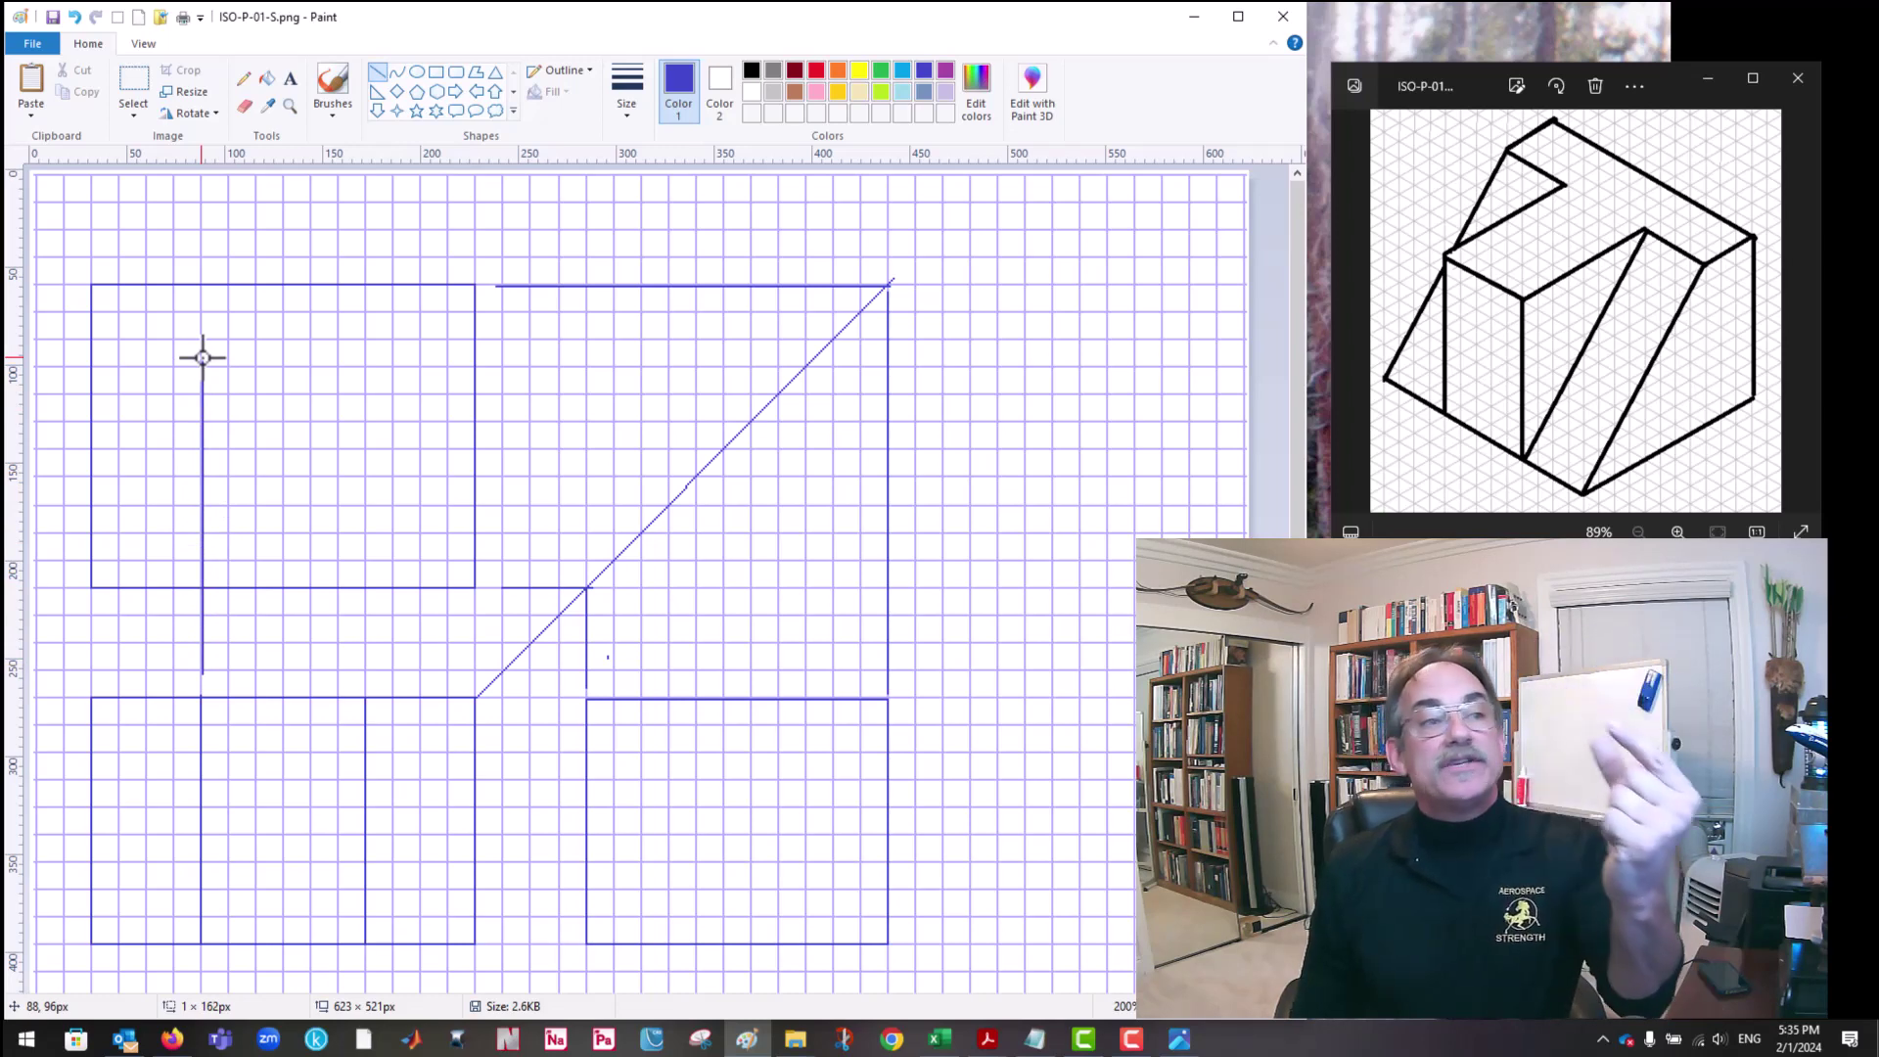
pyautogui.moveTo(203, 358); pyautogui.dragTo(203, 368)
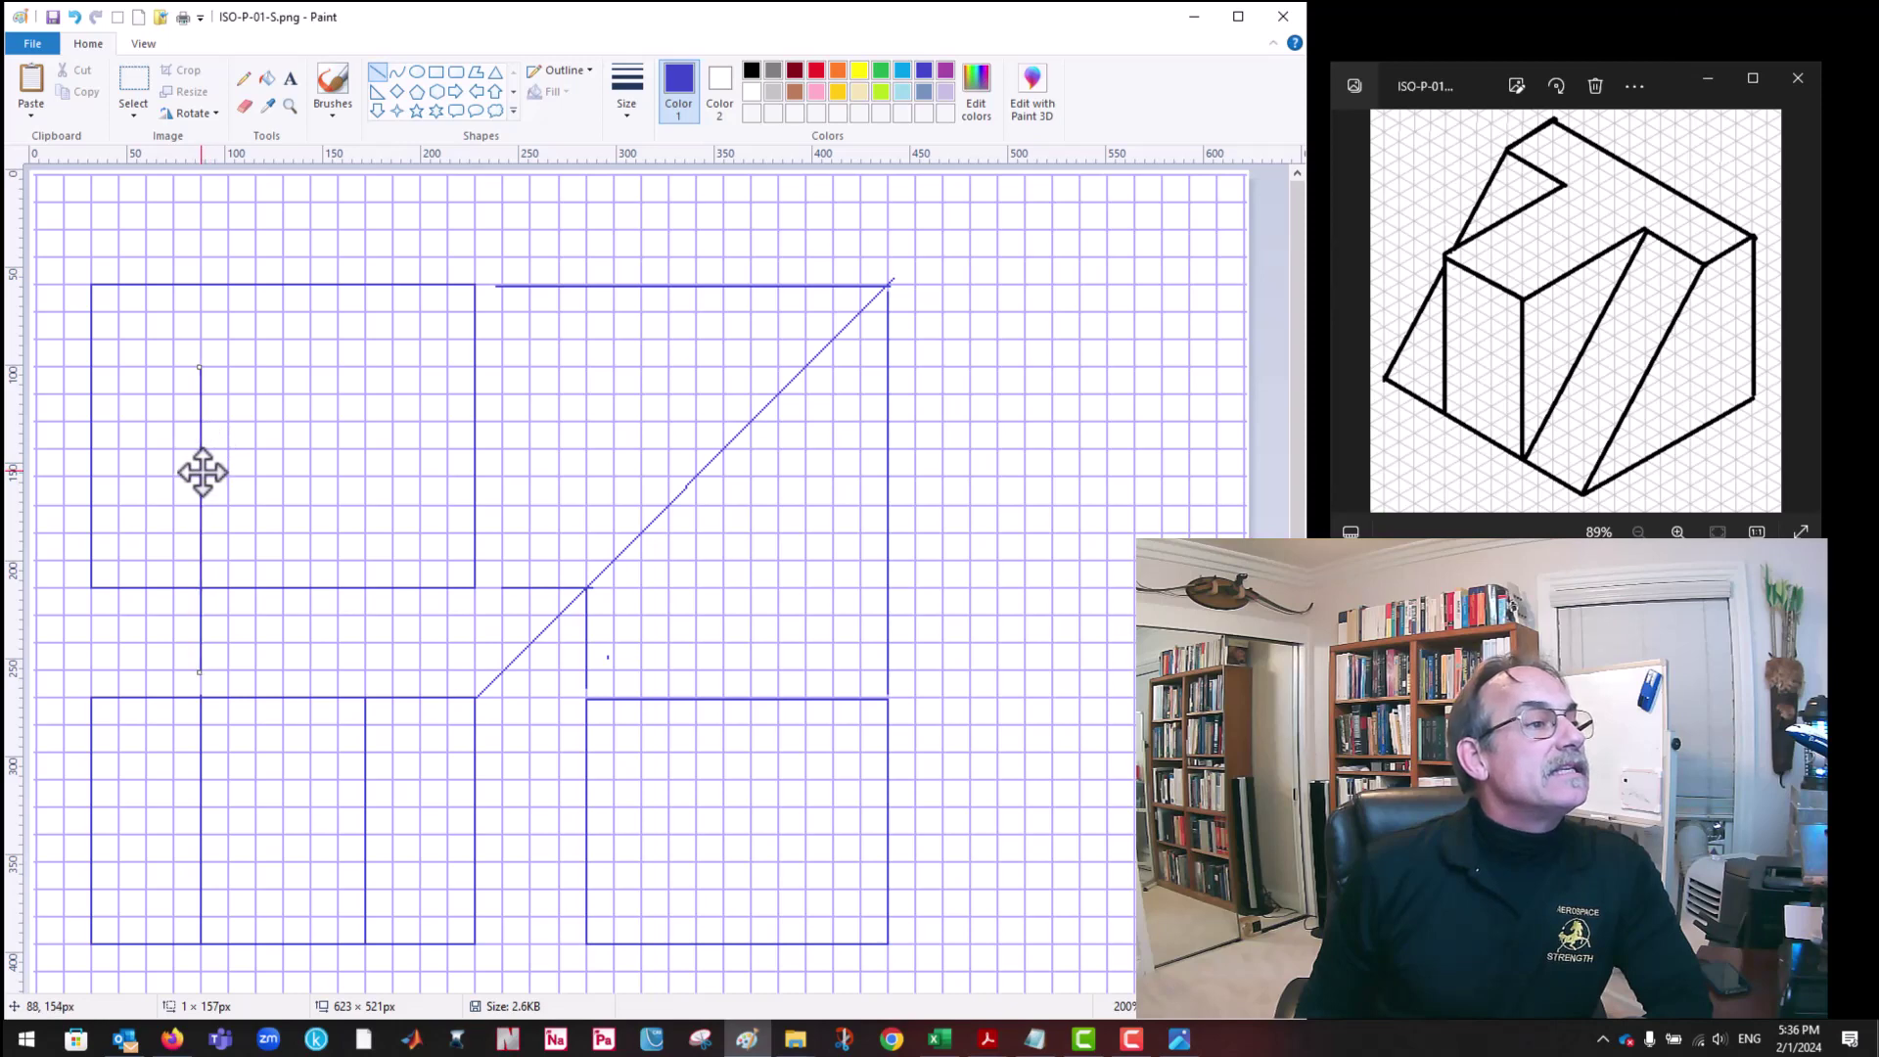
pyautogui.moveTo(202, 472); pyautogui.dragTo(203, 475)
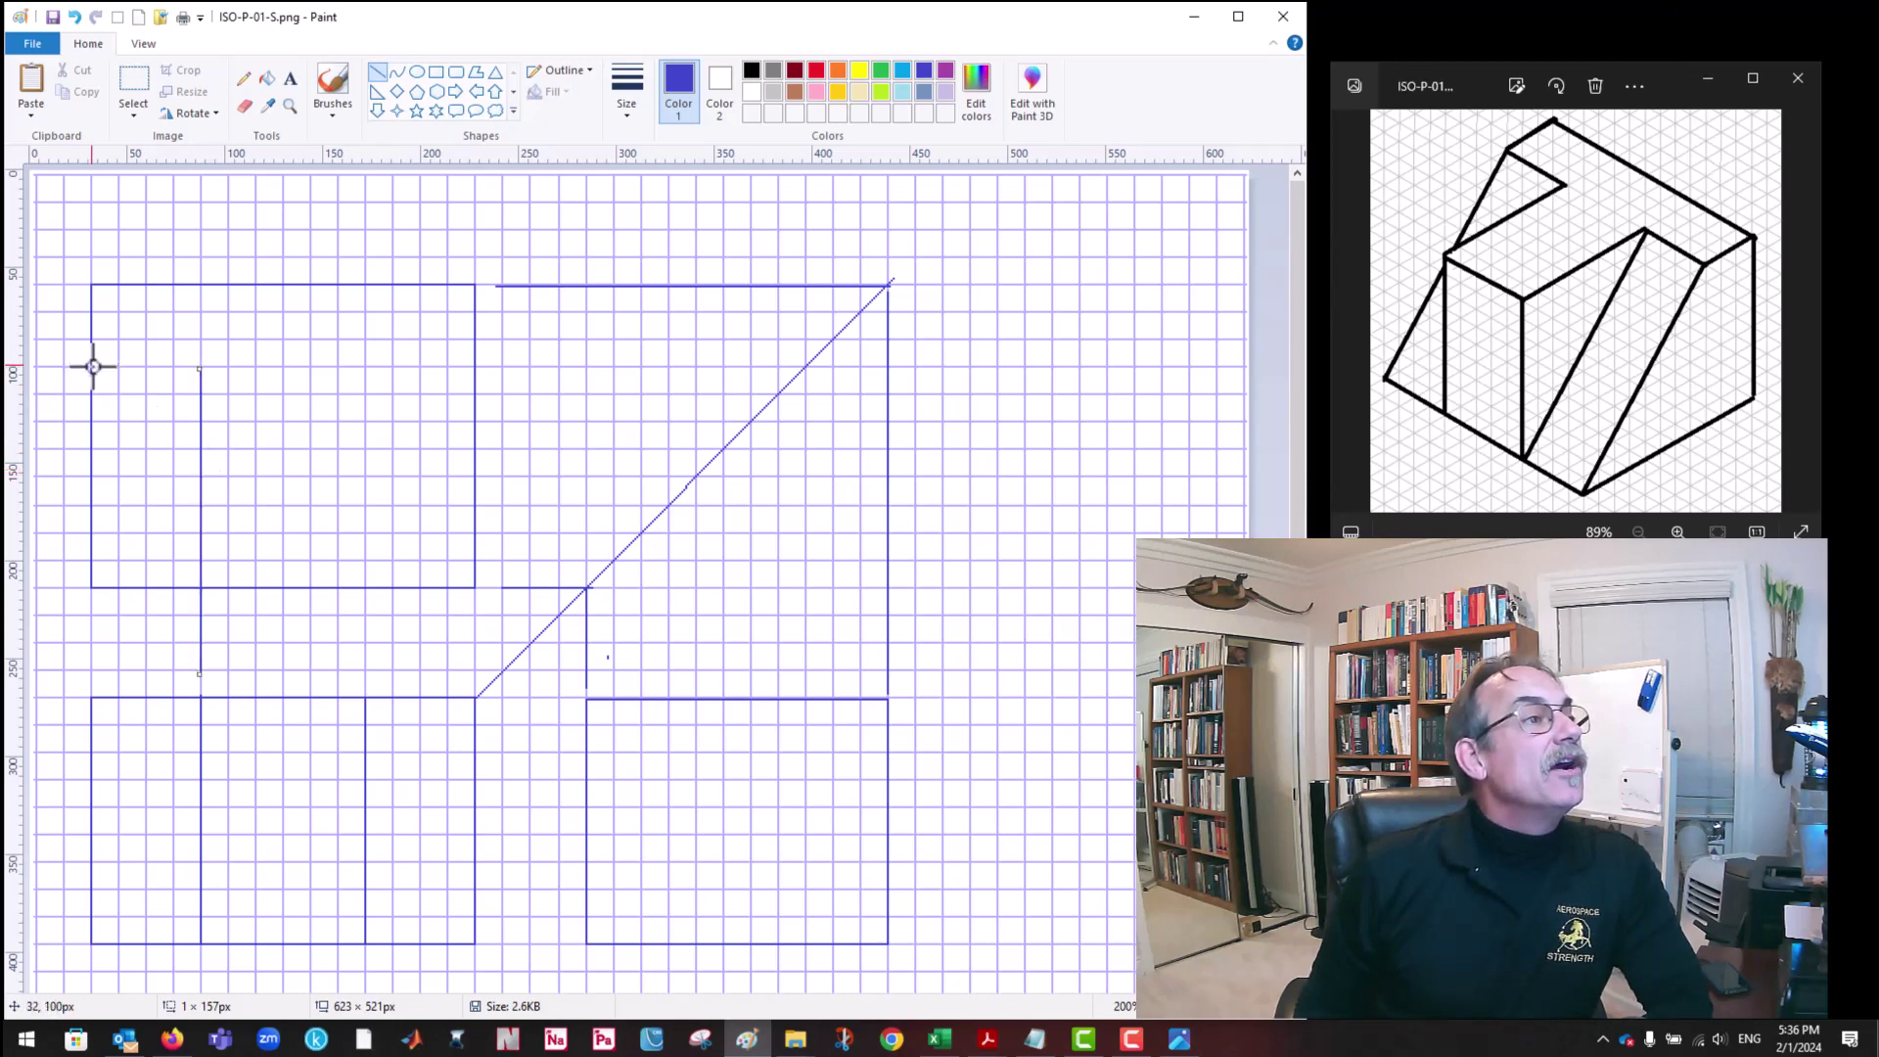
pyautogui.moveTo(93, 367); pyautogui.dragTo(200, 366)
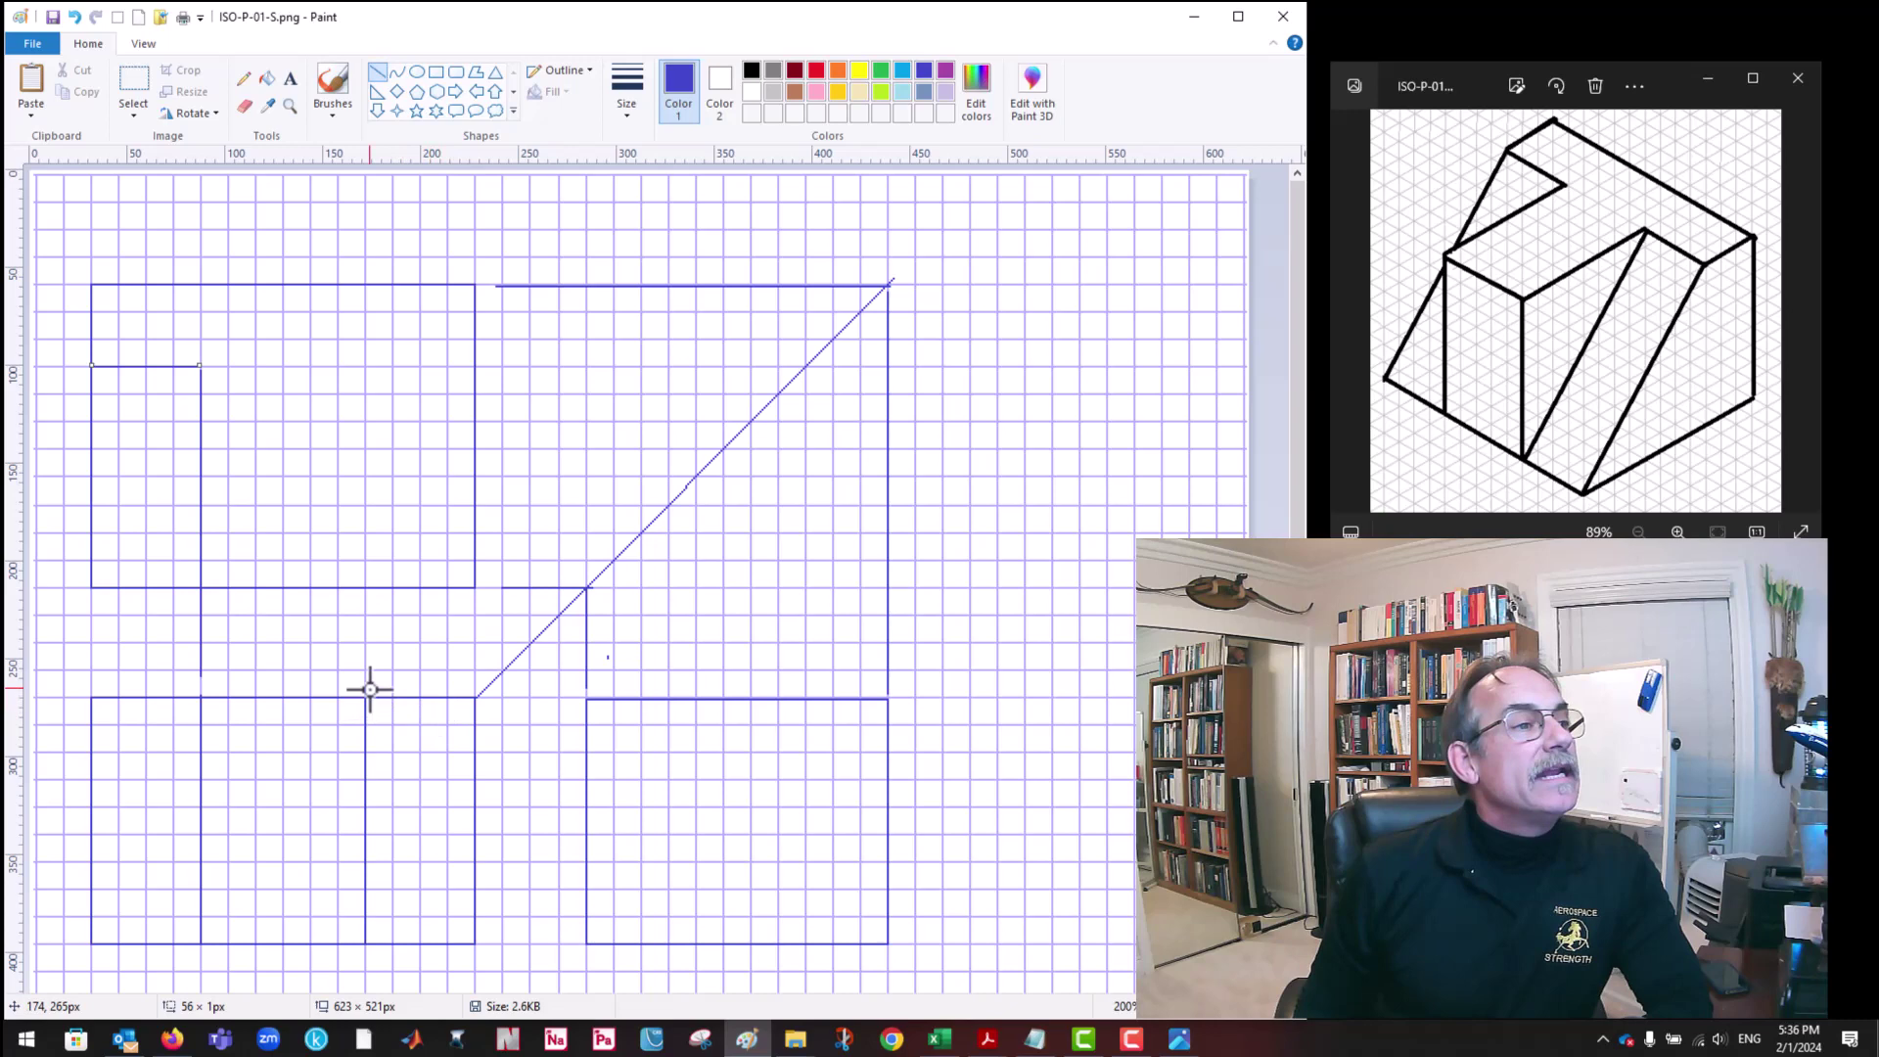
pyautogui.moveTo(366, 690); pyautogui.dragTo(366, 366)
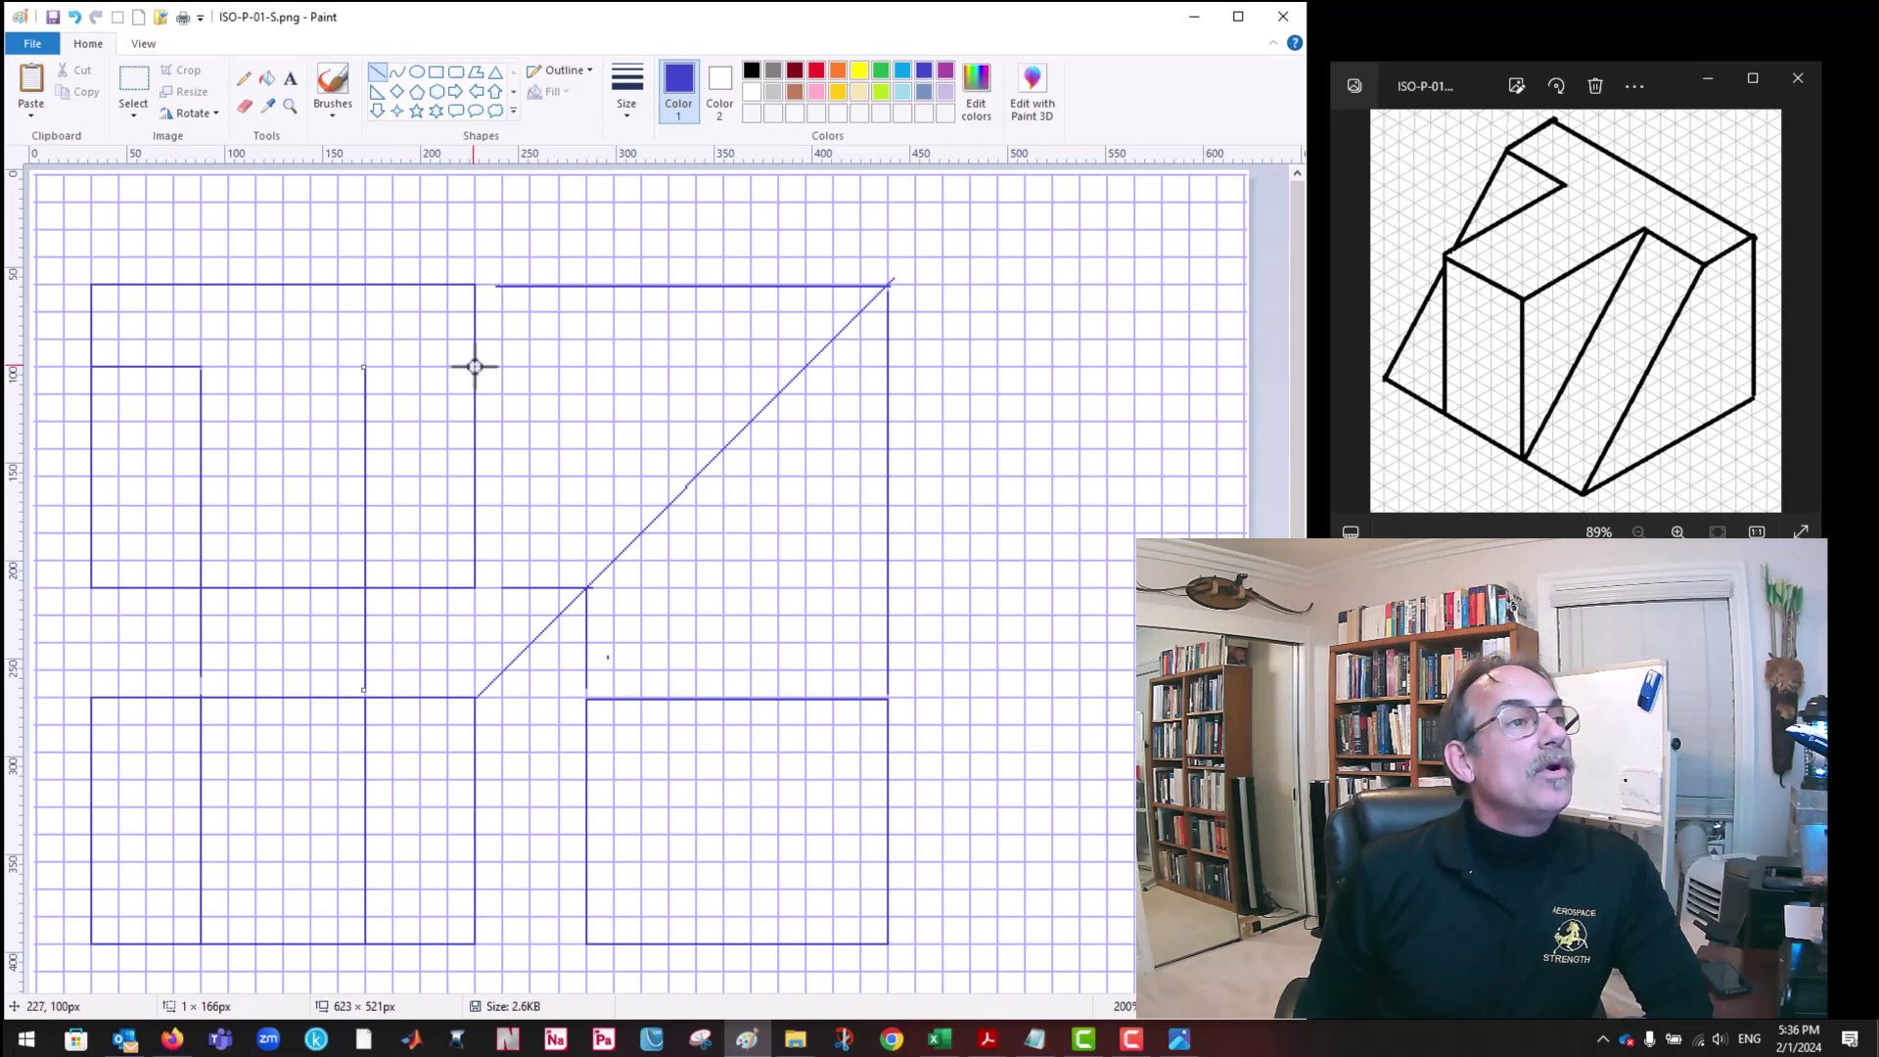
pyautogui.moveTo(475, 367); pyautogui.dragTo(366, 365)
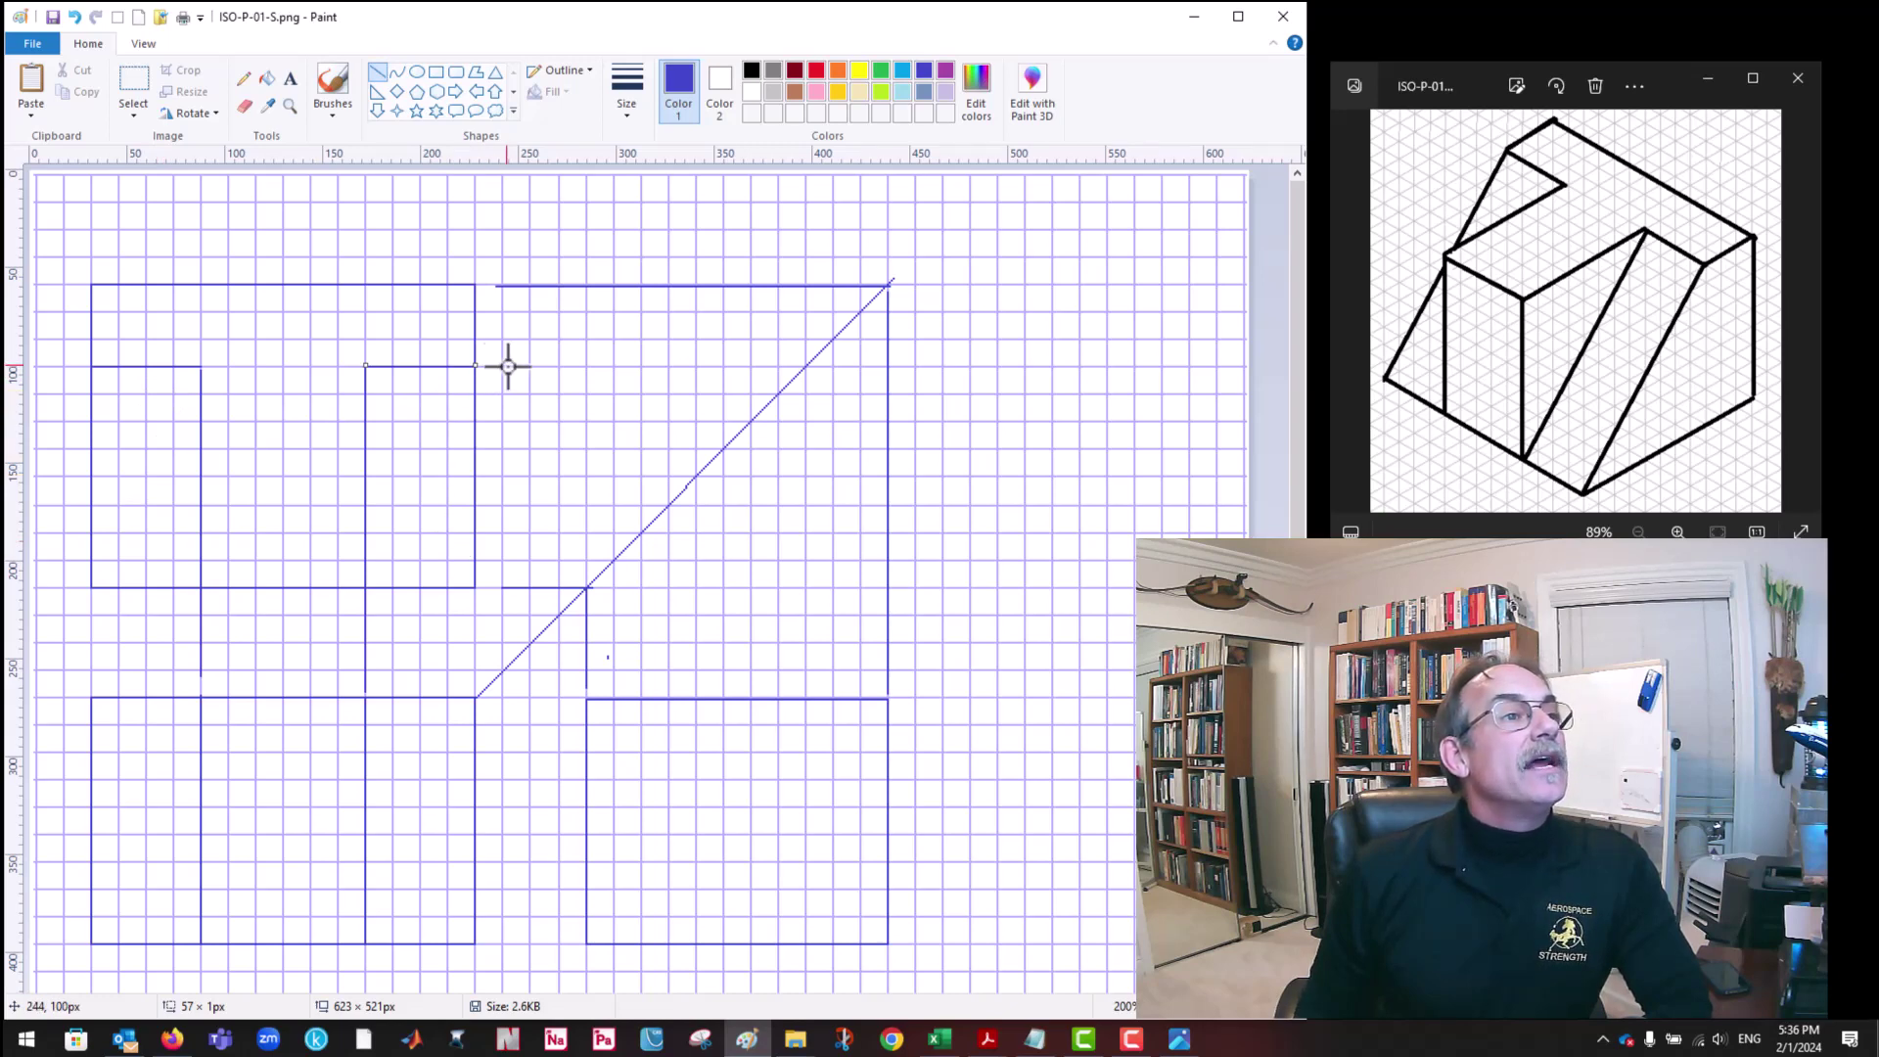
# Step: Carry the notch line via the miter into the side view and draw its slanted edge
pyautogui.moveTo(508, 367); pyautogui.dragTo(806, 365)
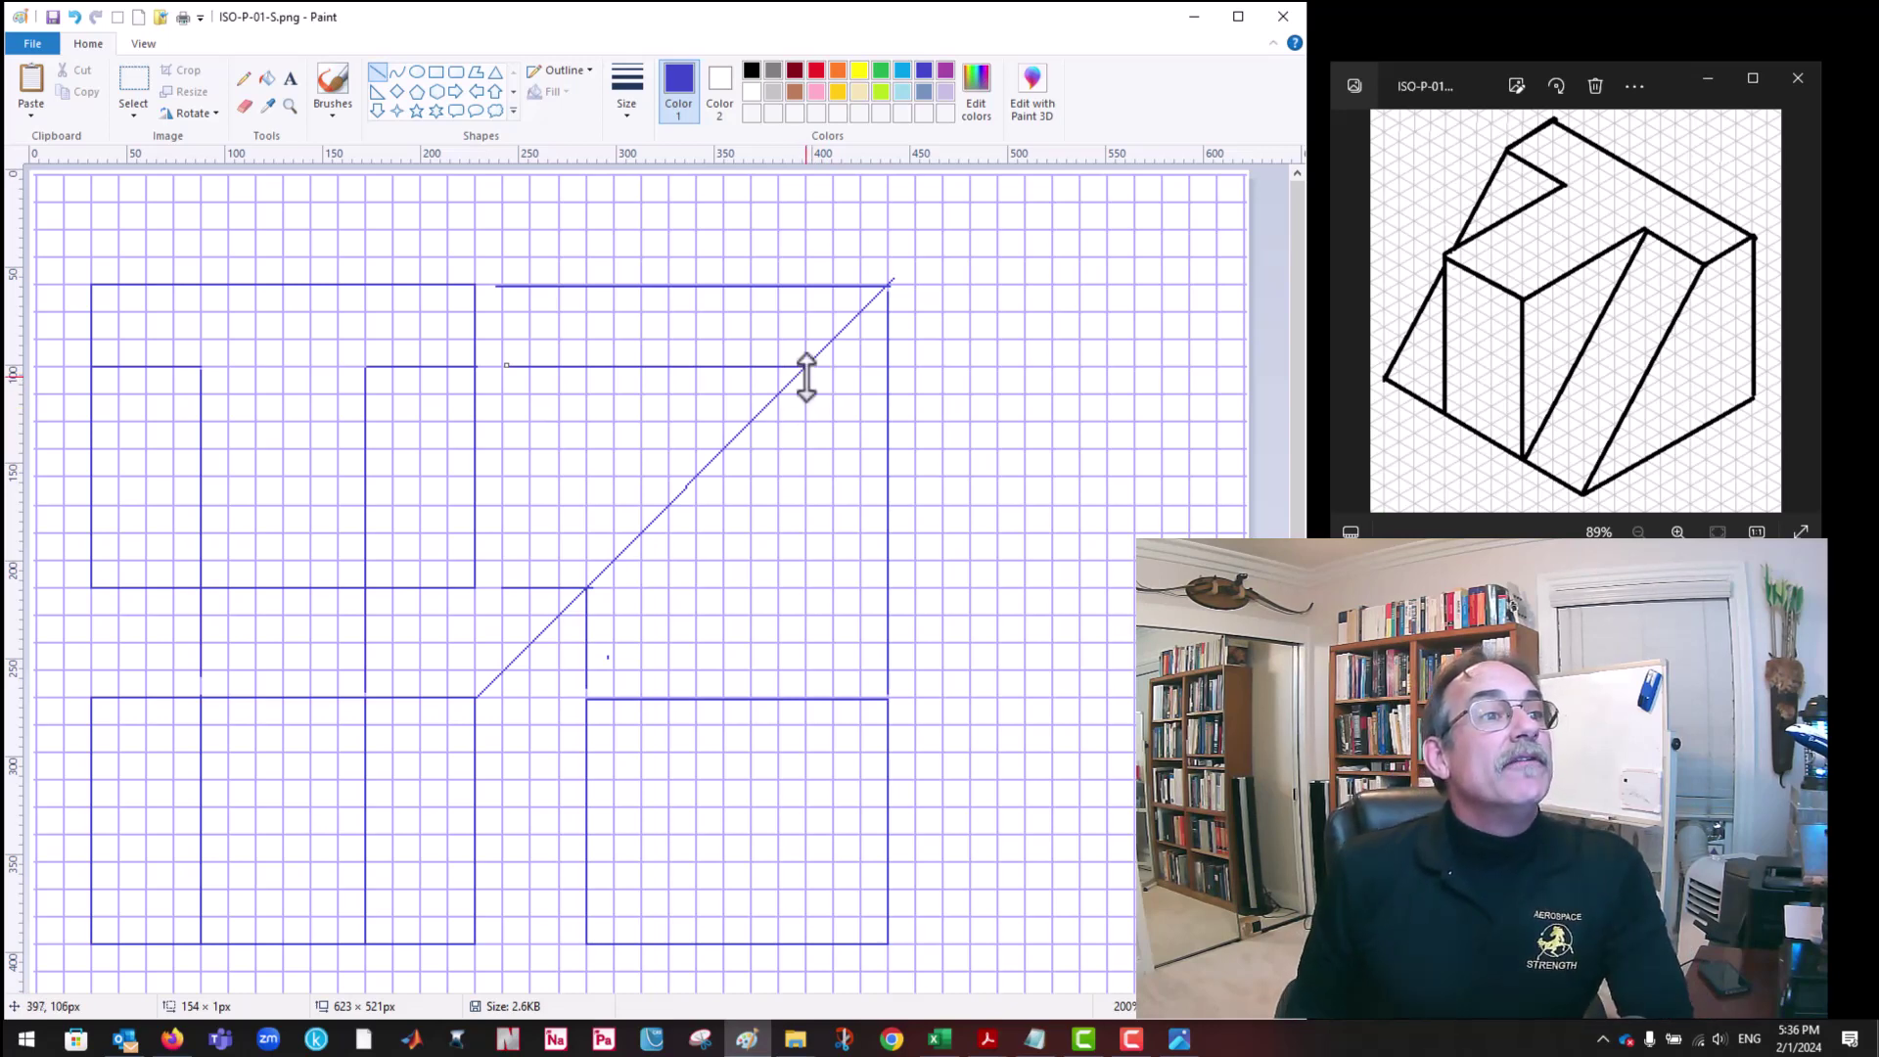
pyautogui.moveTo(806, 389)
pyautogui.mouseDown()
pyautogui.moveTo(805, 696)
pyautogui.moveTo(805, 667)
pyautogui.mouseUp()
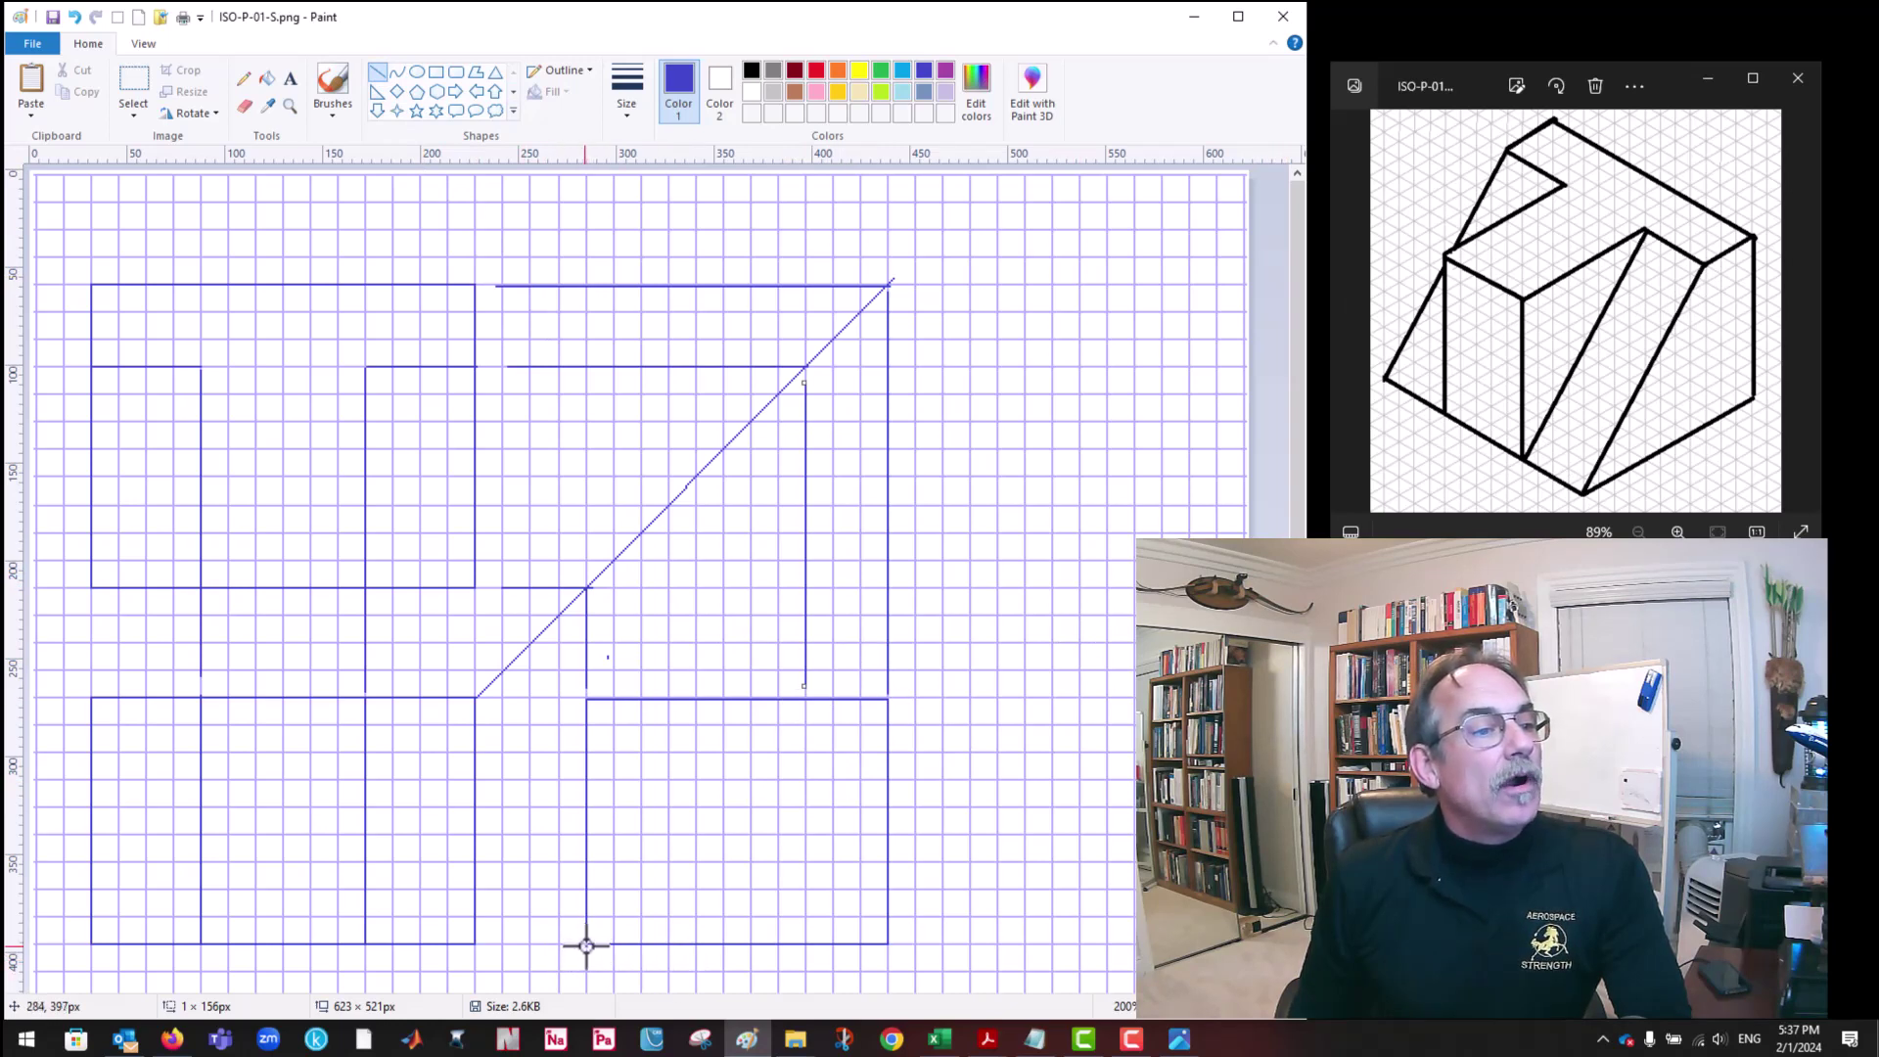
pyautogui.moveTo(586, 945); pyautogui.dragTo(804, 701)
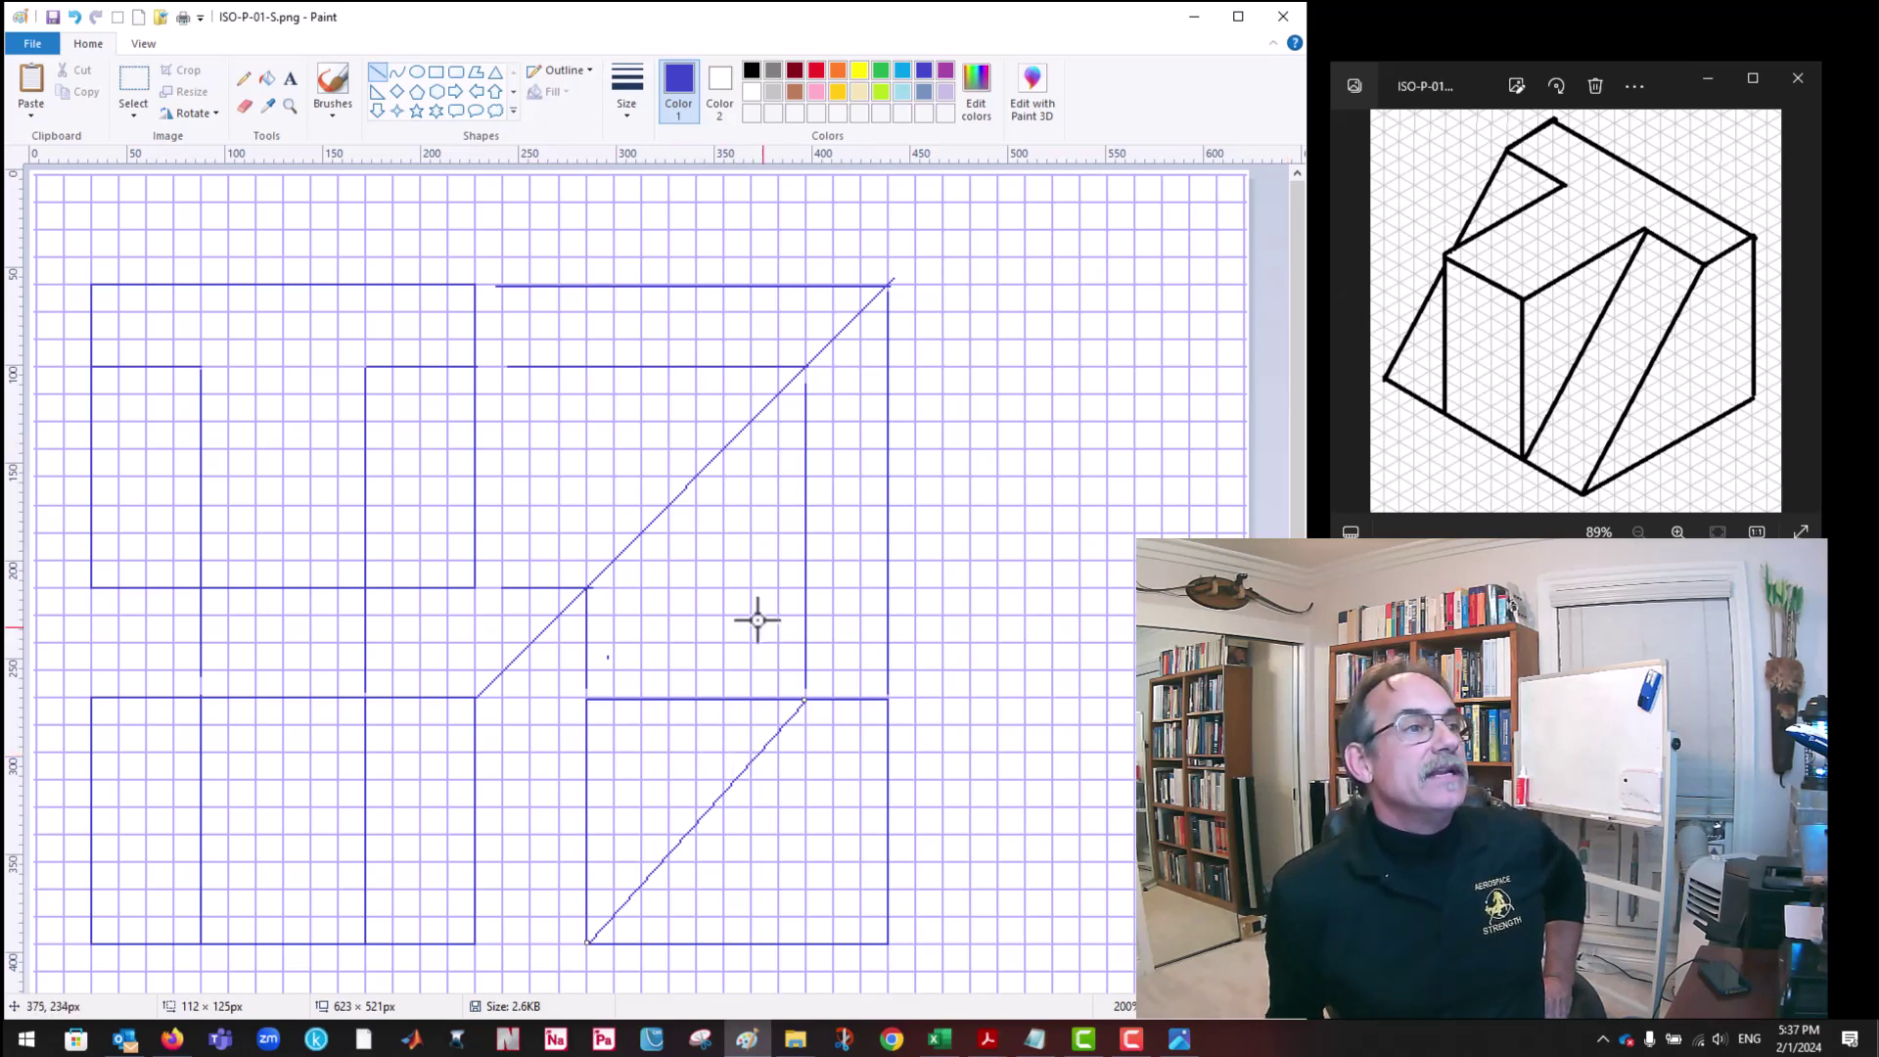
# Step: Try heavier line widths on the slanted edge, then undo them
pyautogui.click(631, 98)
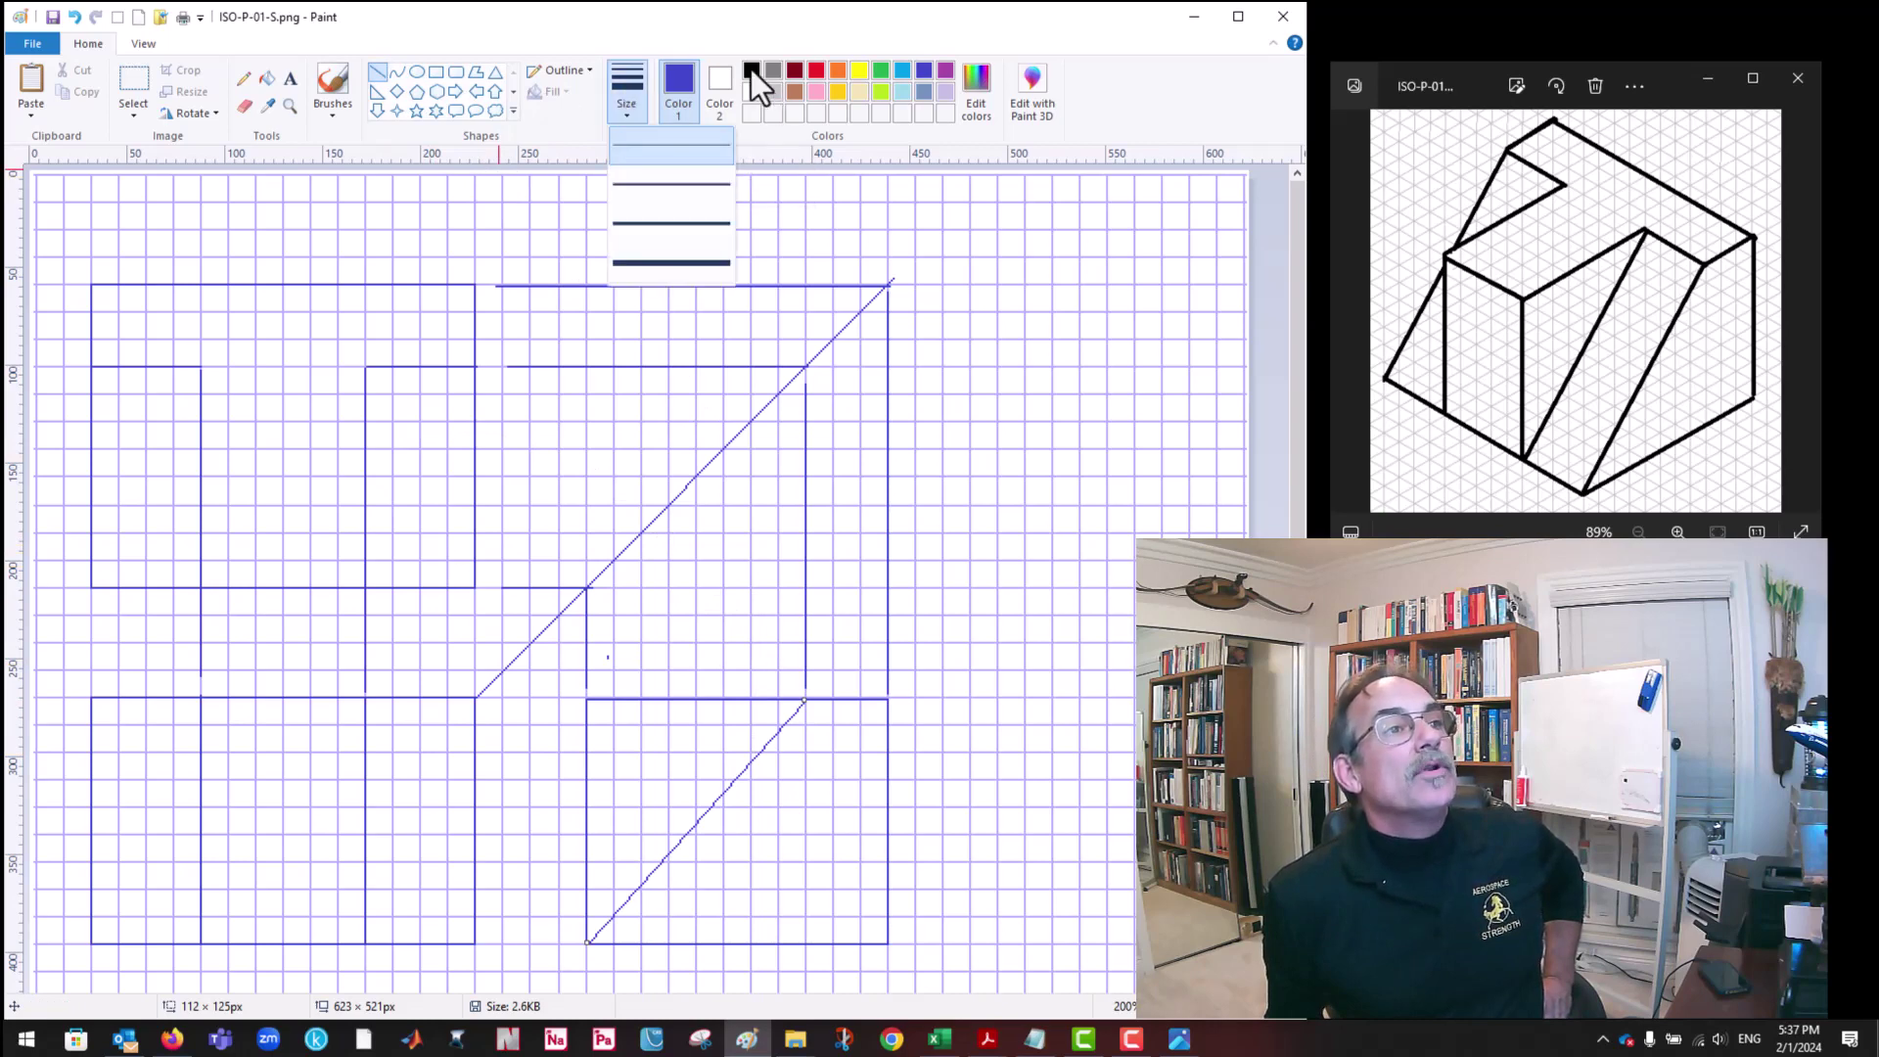
pyautogui.click(751, 69)
pyautogui.click(631, 98)
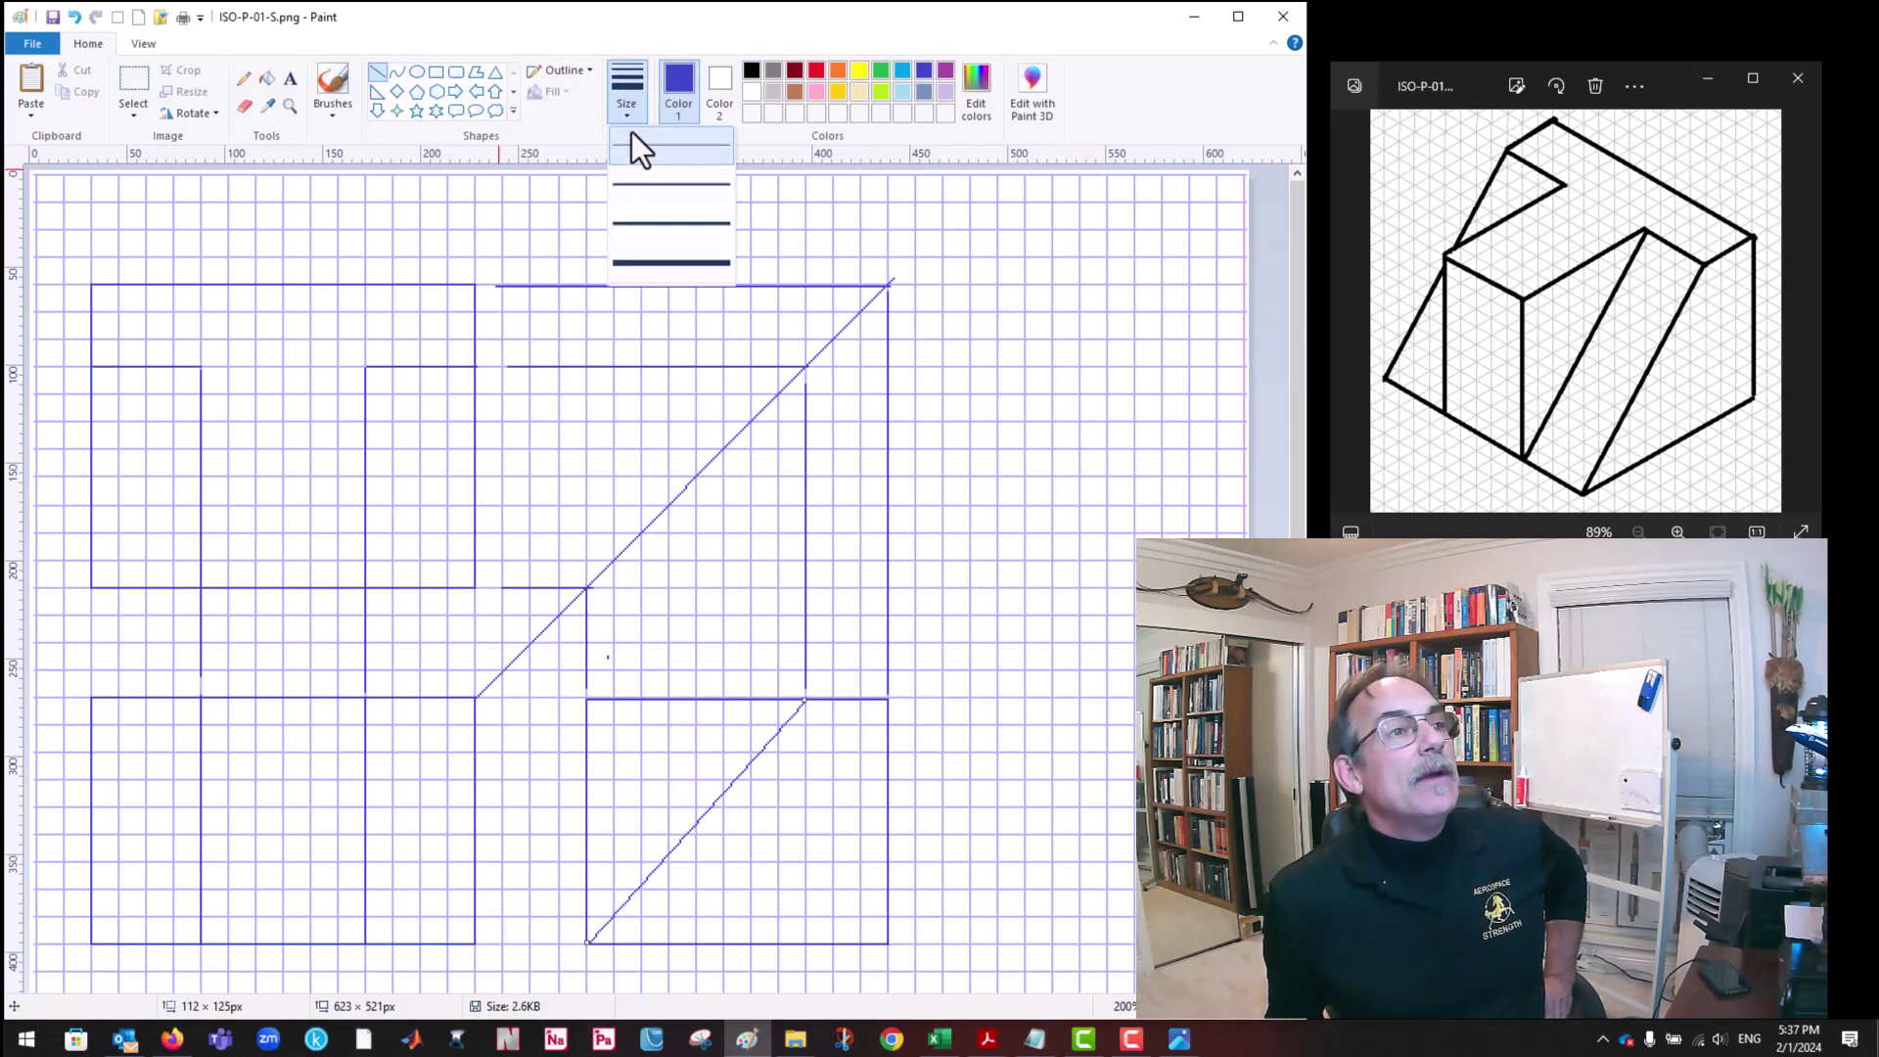
pyautogui.click(632, 187)
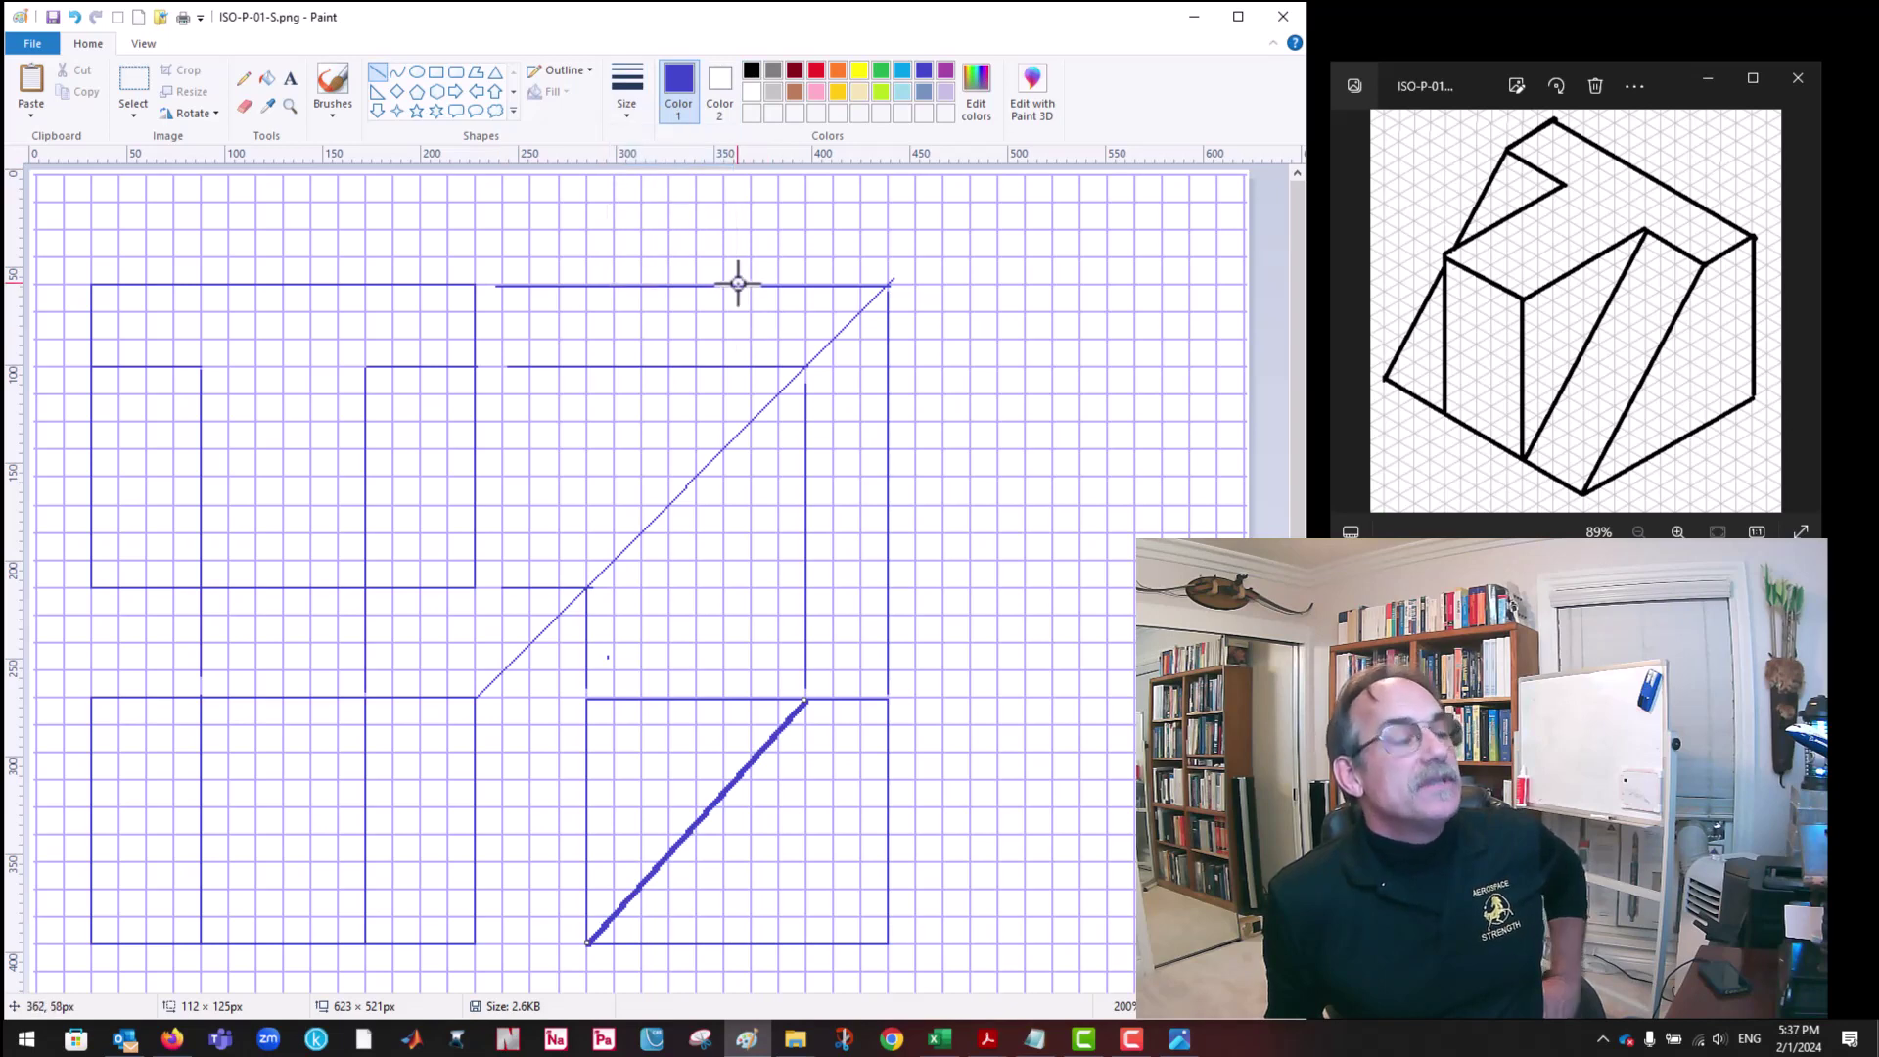
pyautogui.hotkey('ctrl', 'z')
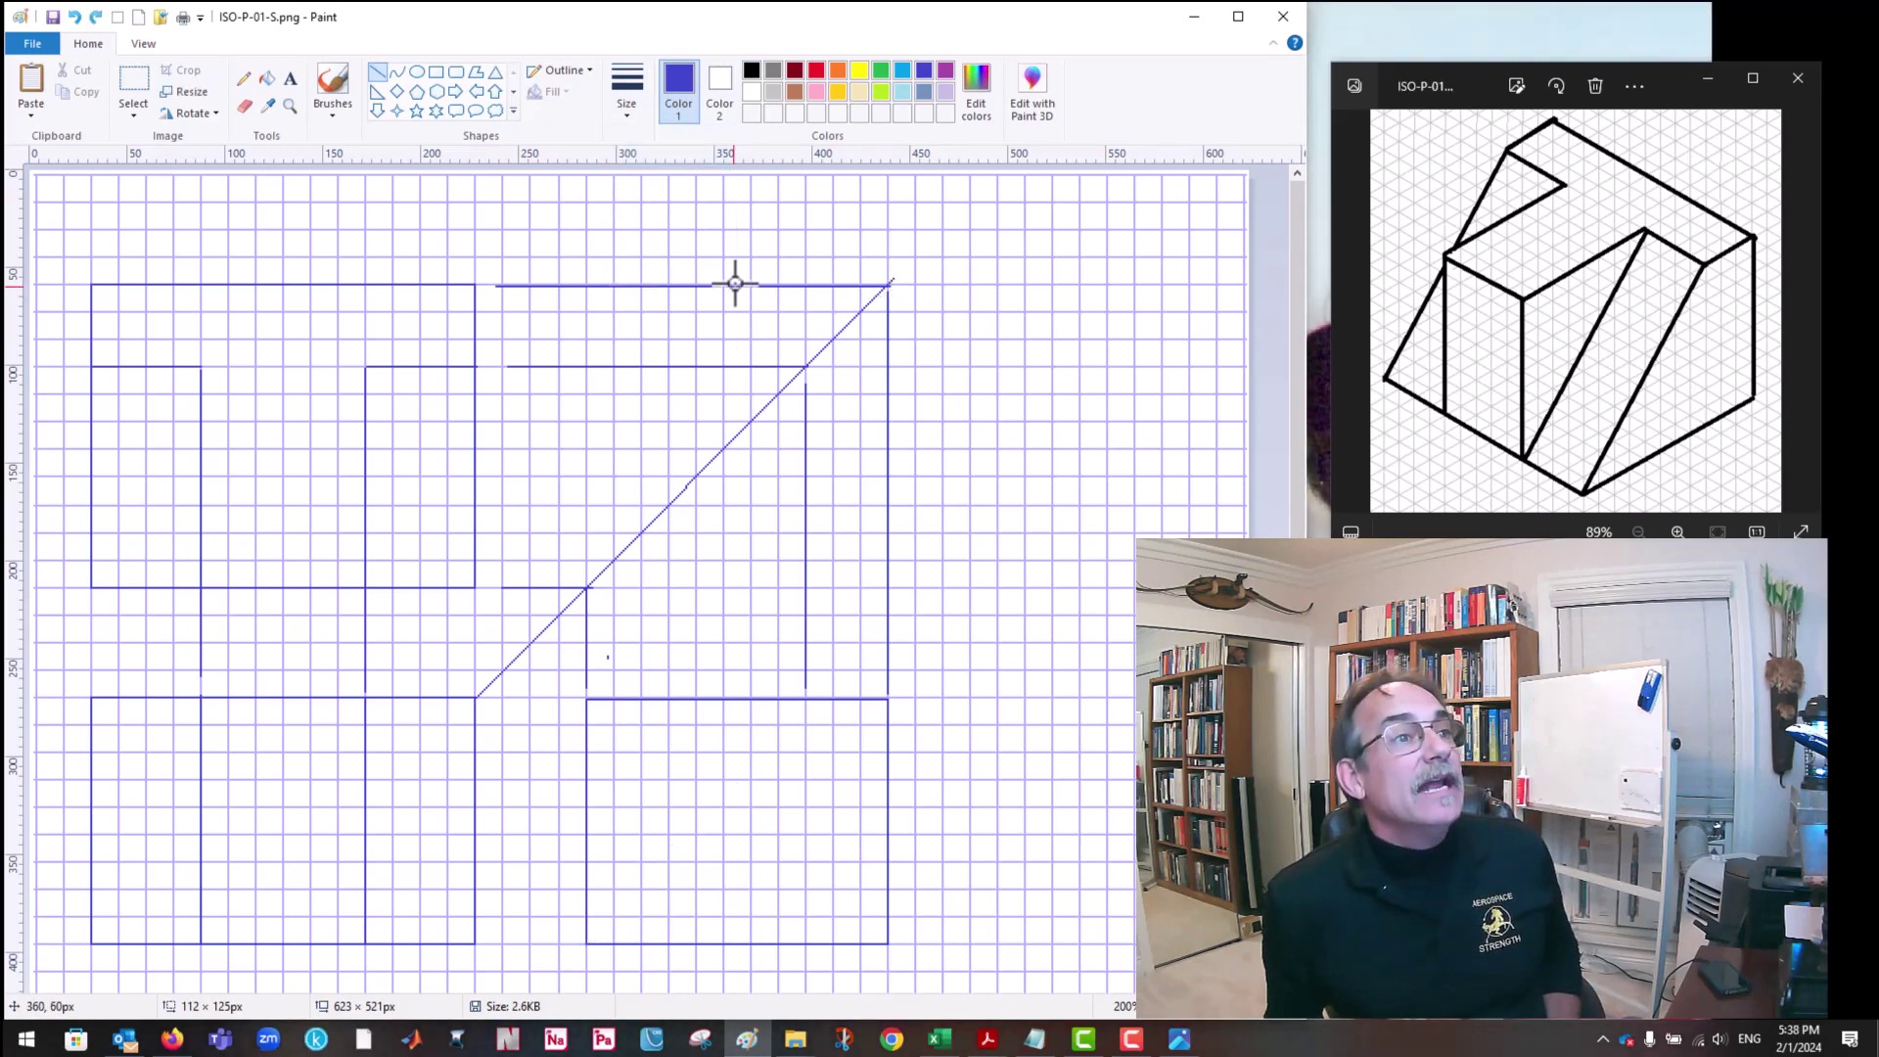
pyautogui.click(98, 18)
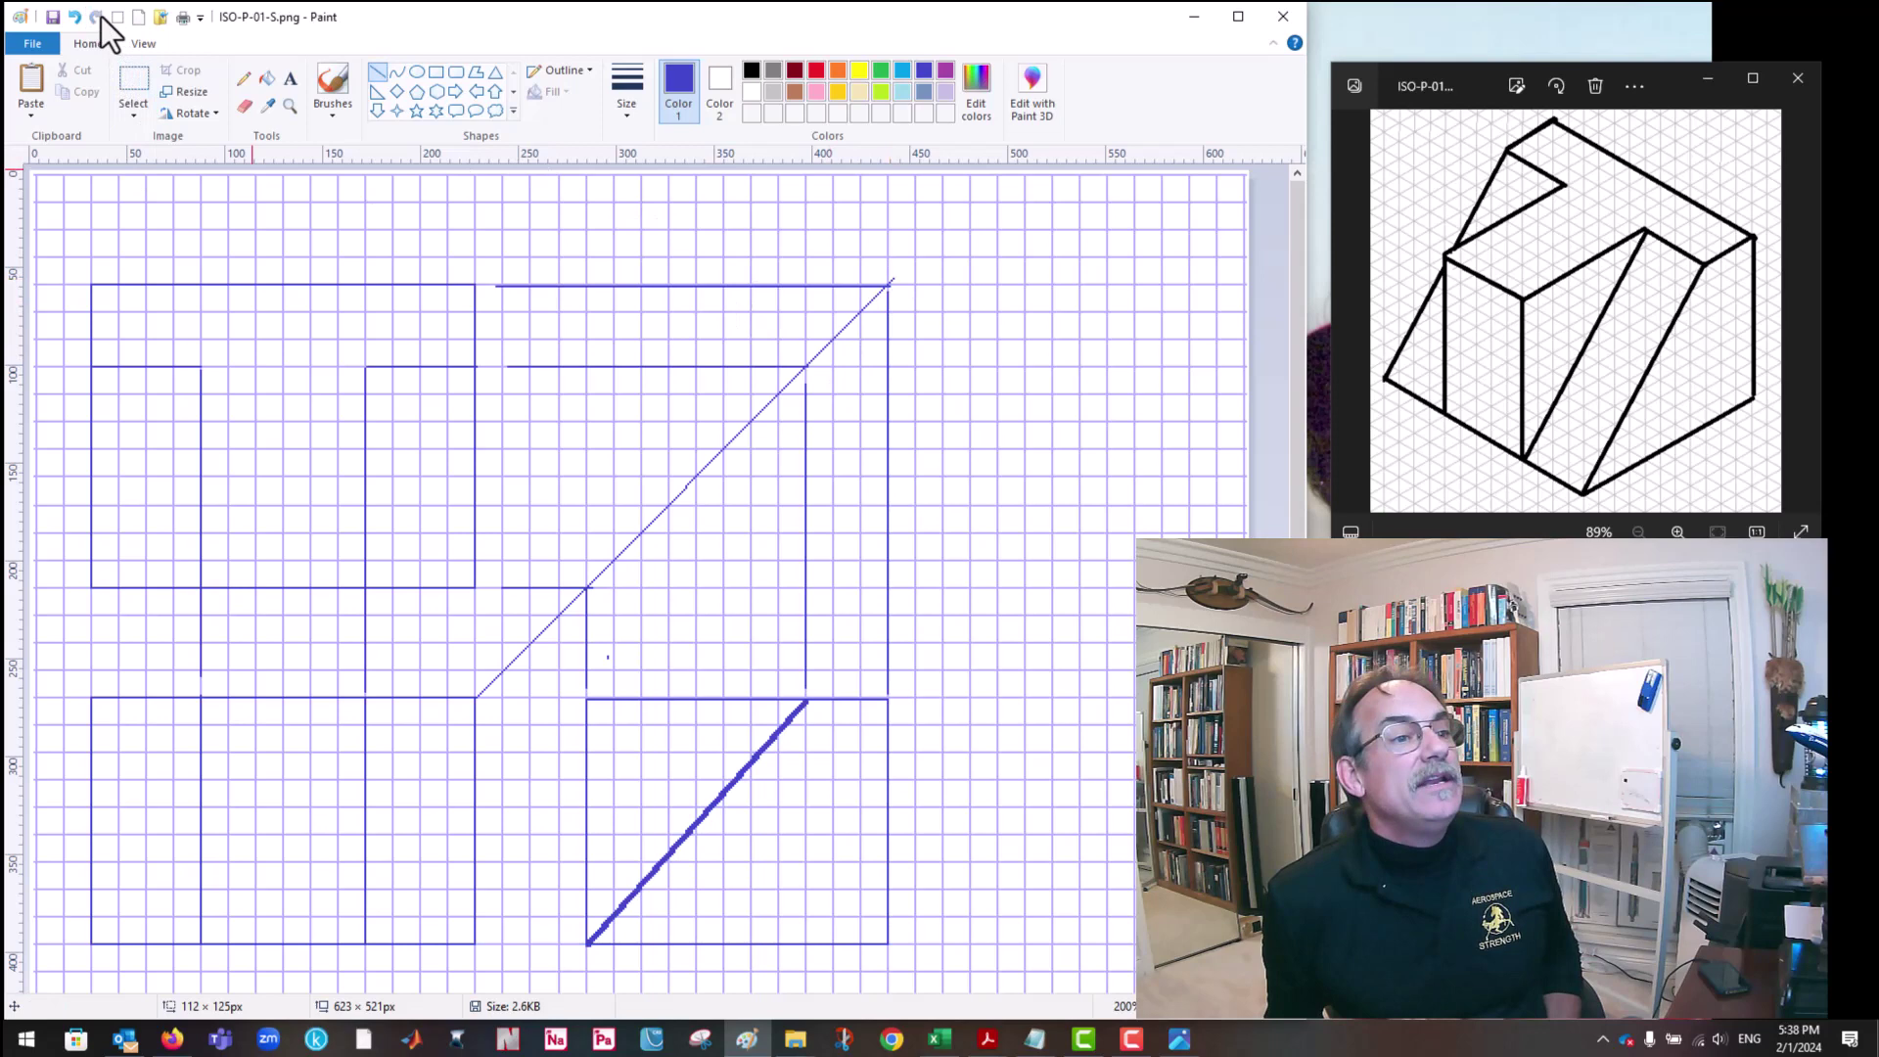
pyautogui.click(627, 106)
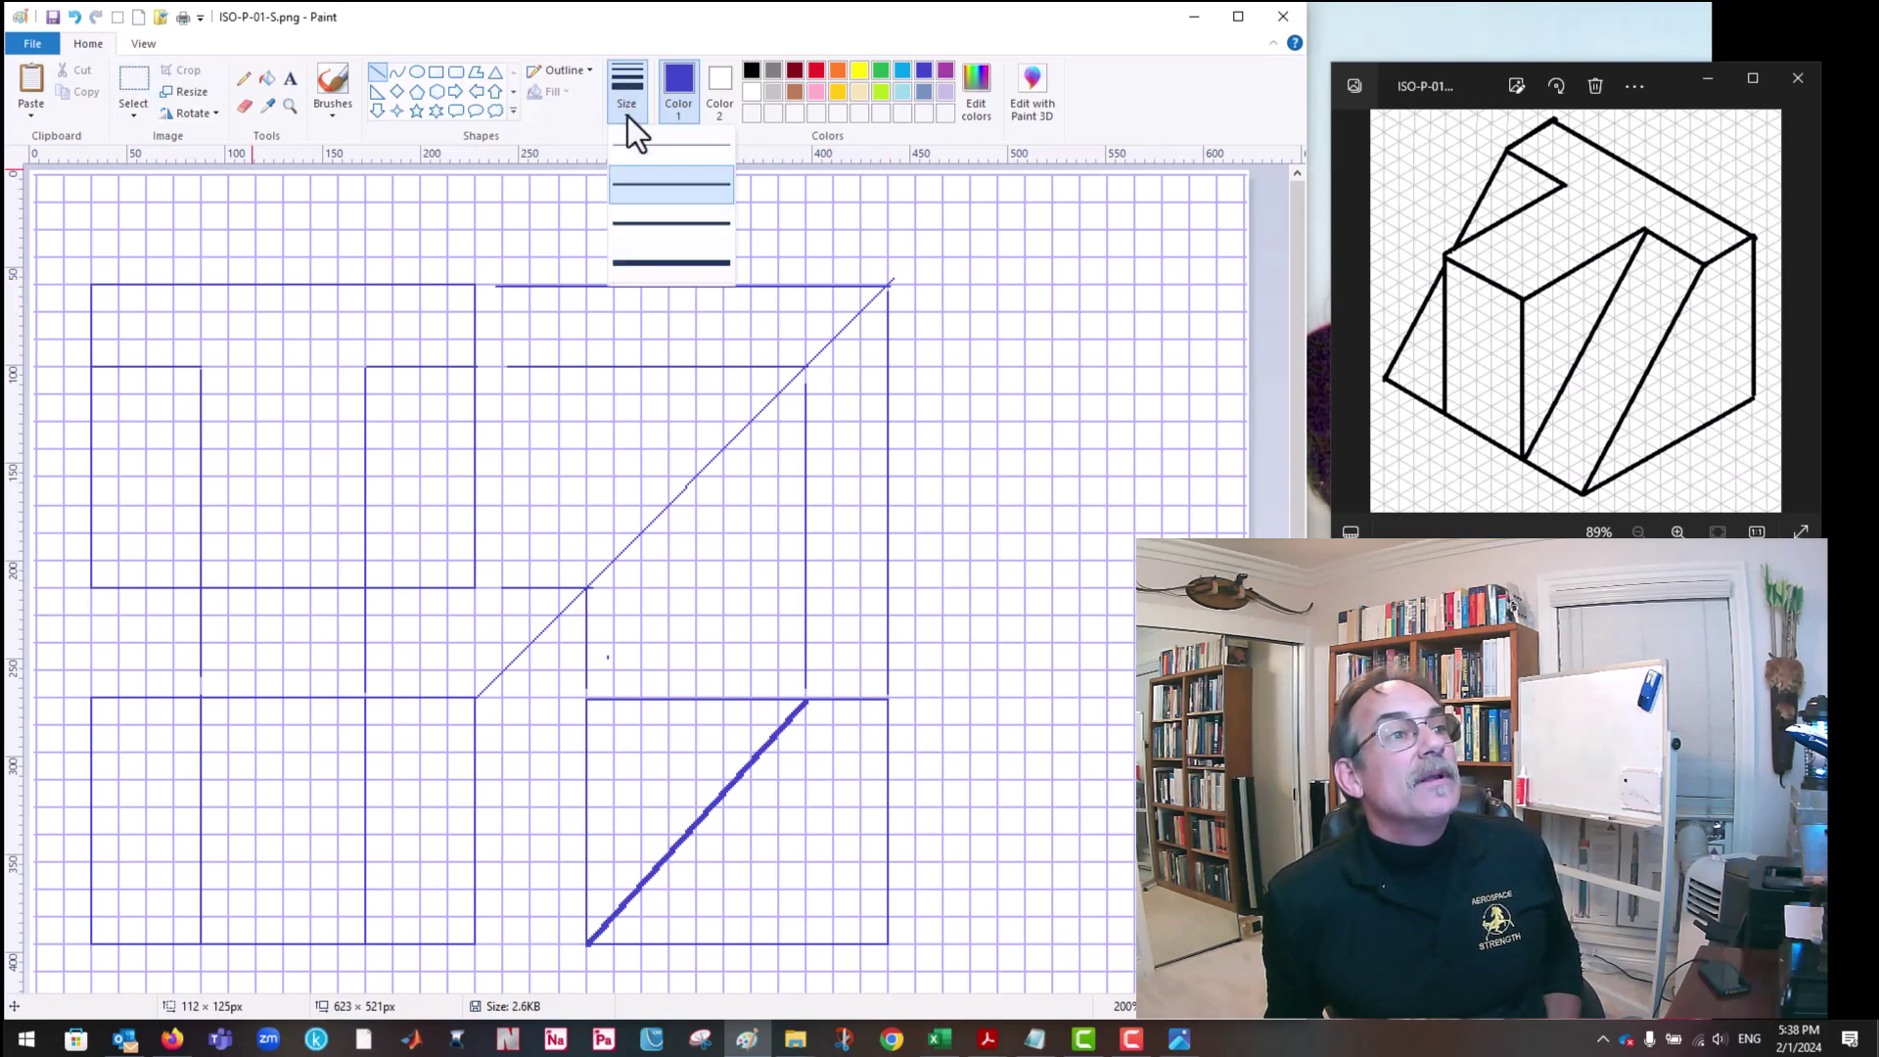
pyautogui.click(649, 177)
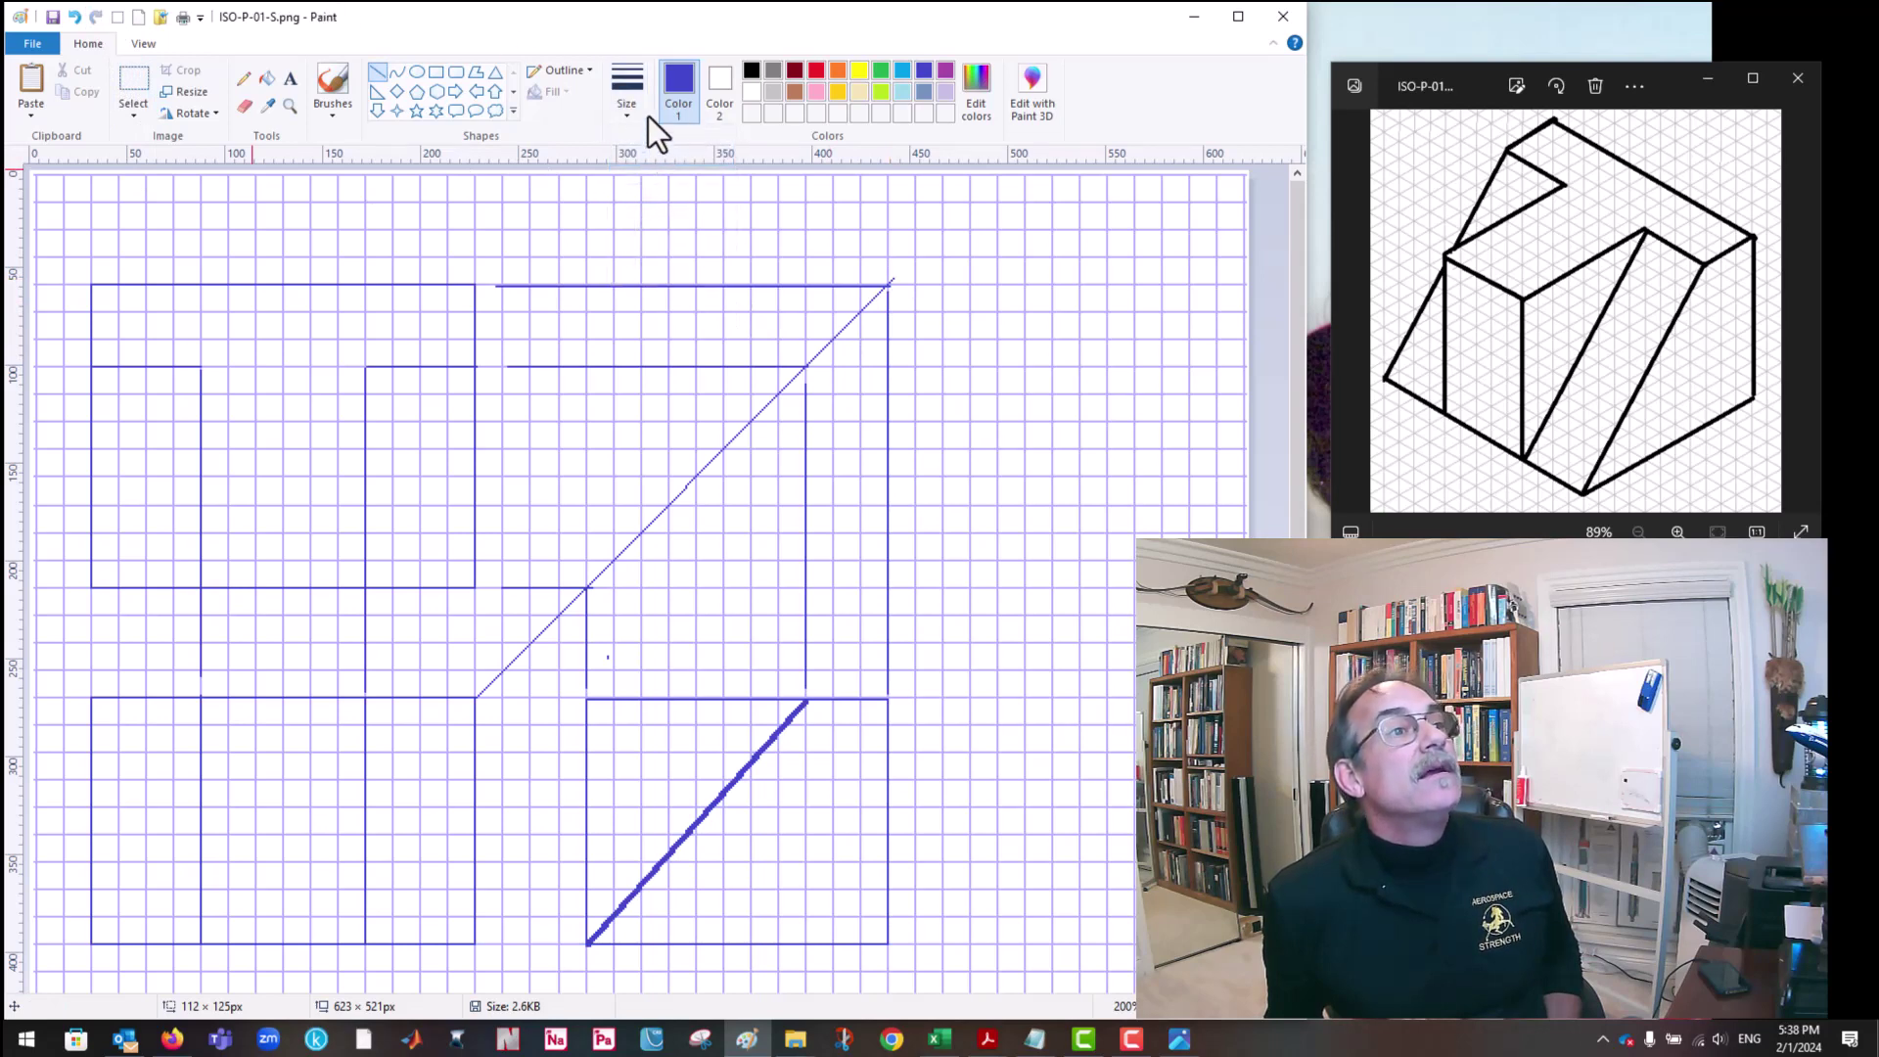
pyautogui.click(631, 103)
pyautogui.click(635, 165)
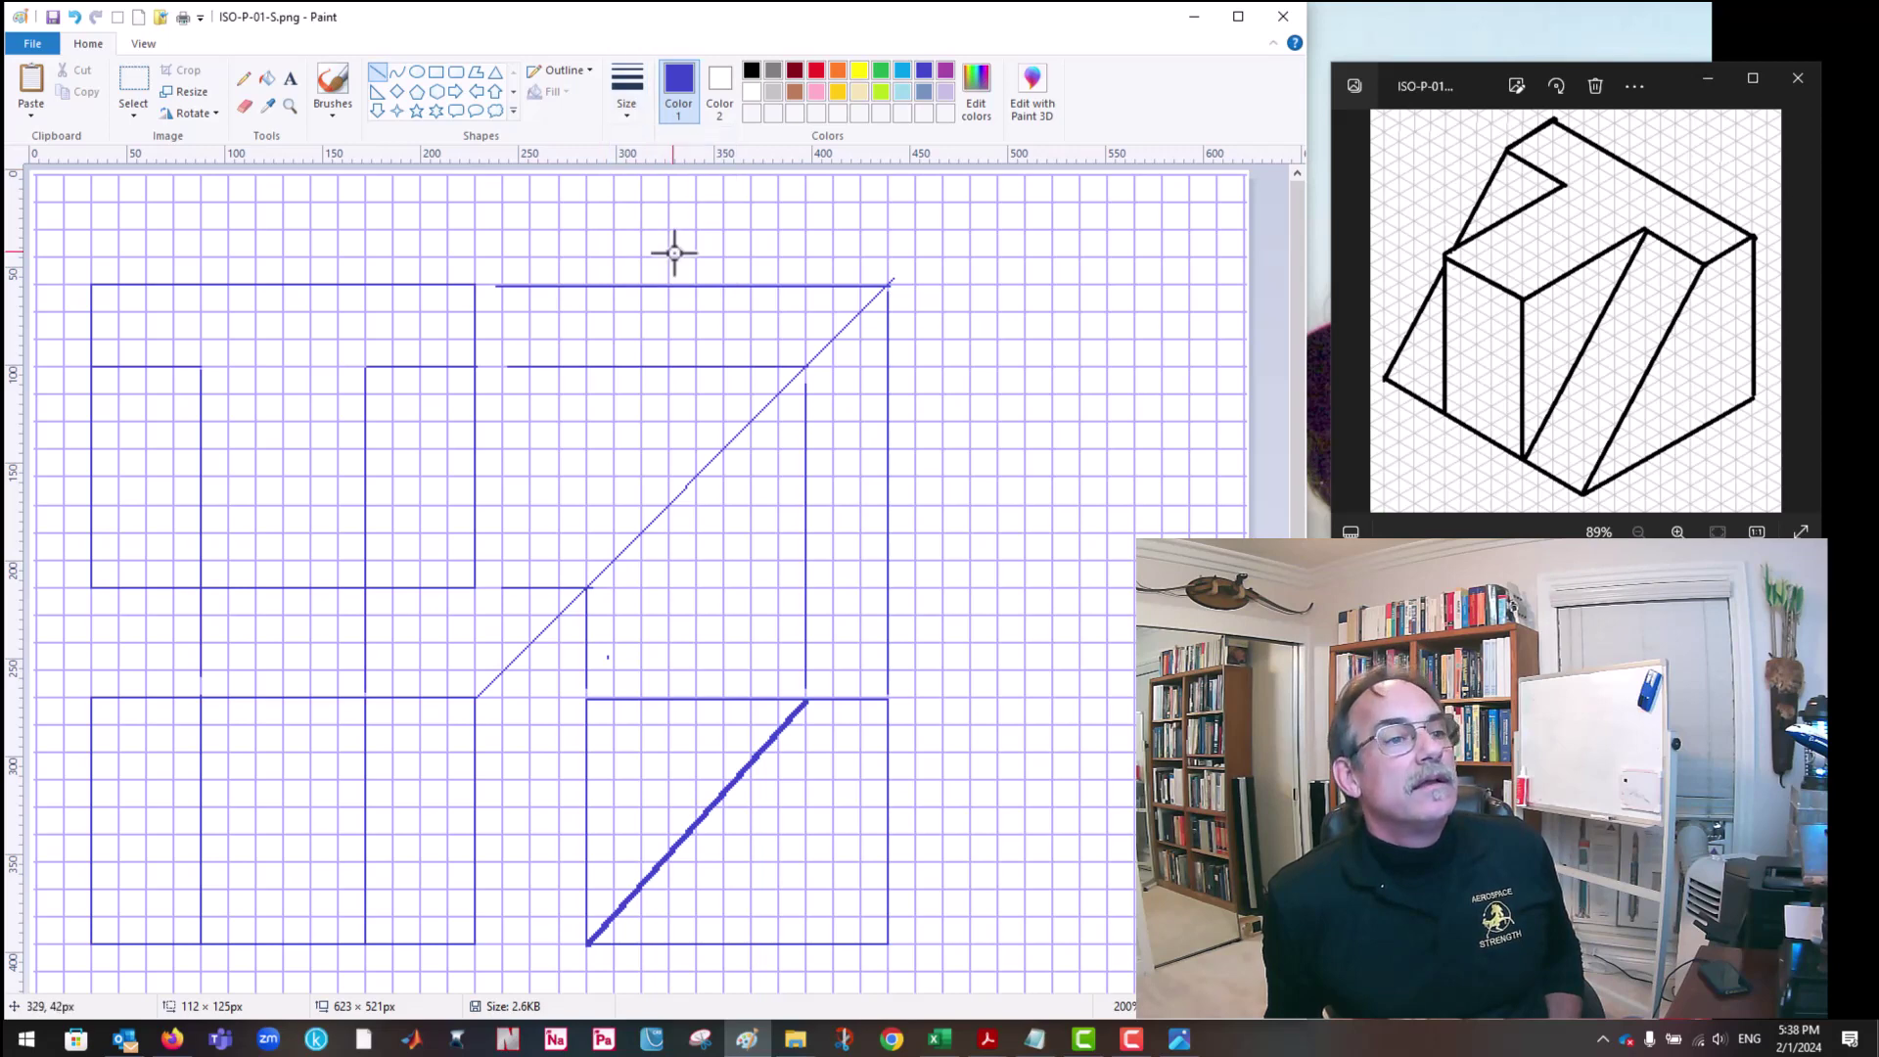
pyautogui.hotkey('ctrl', 'z')
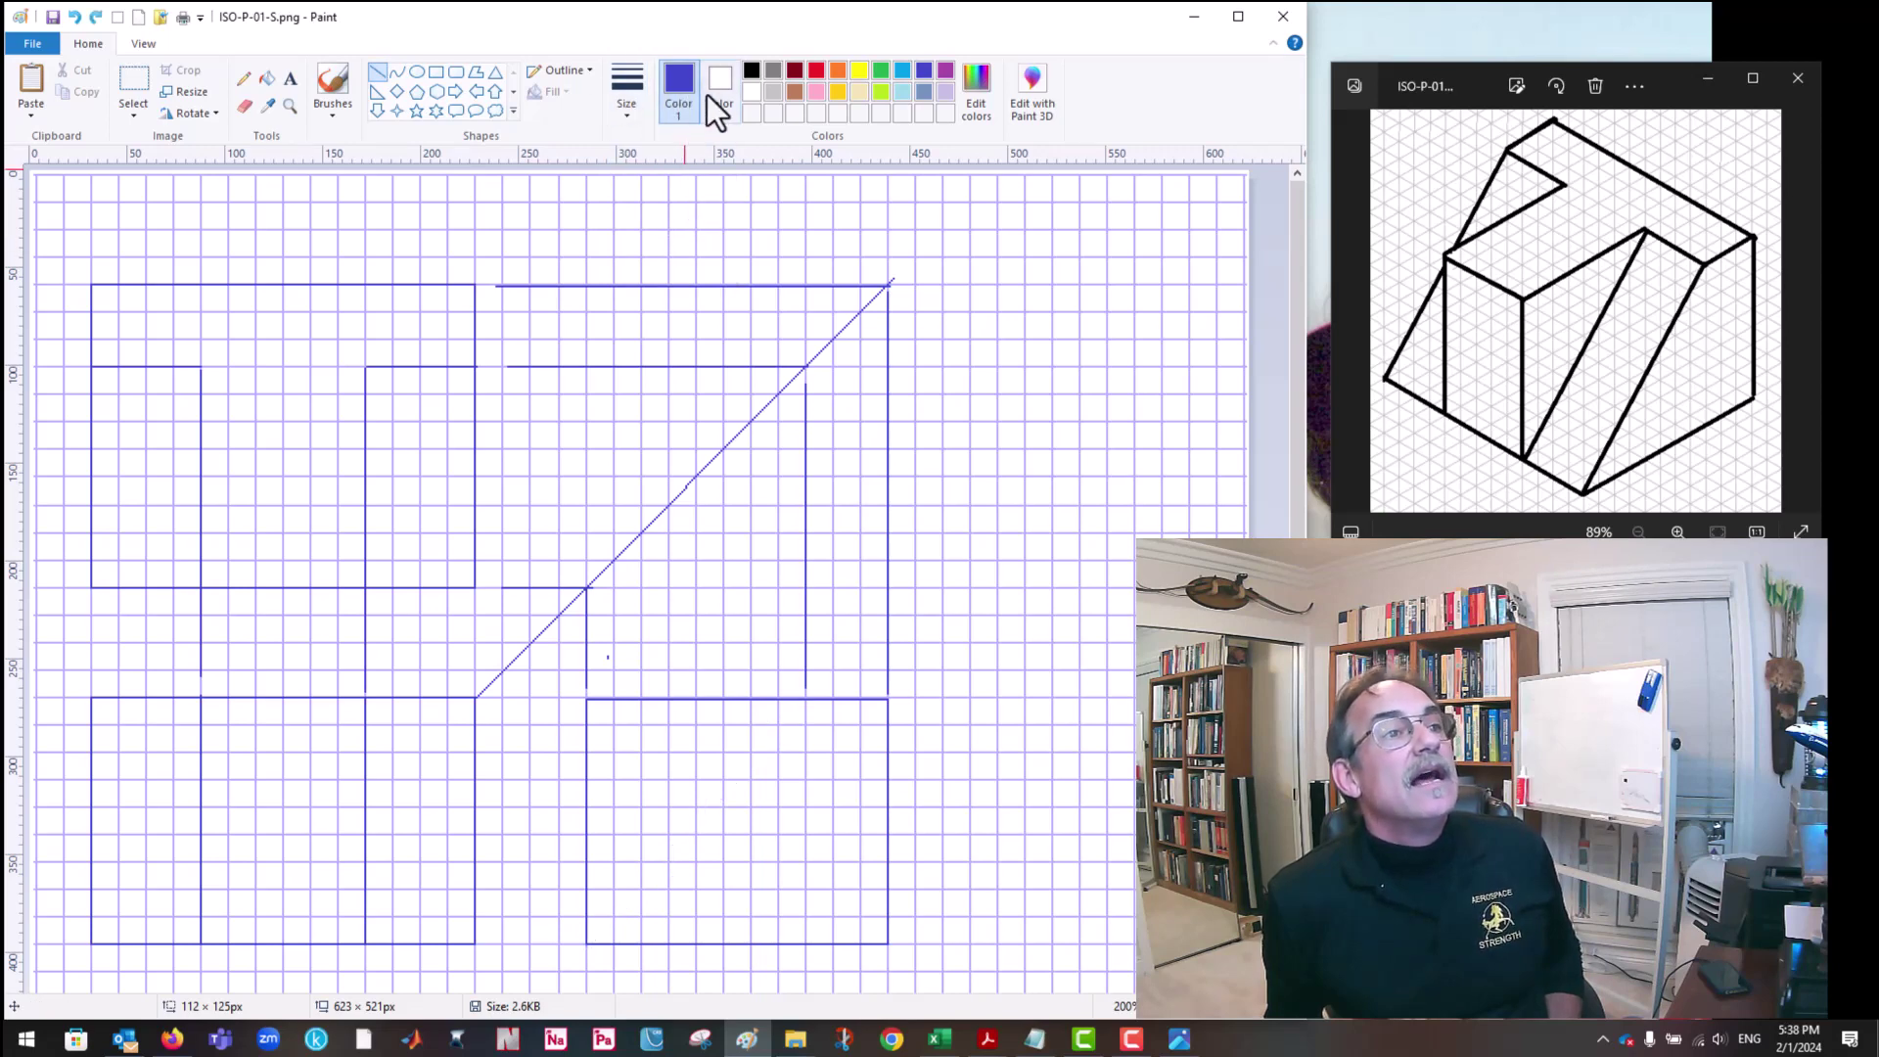
# Step: Redraw the slanted edge at the thinnest width, commit it, and set Color 1 to black
pyautogui.click(638, 80)
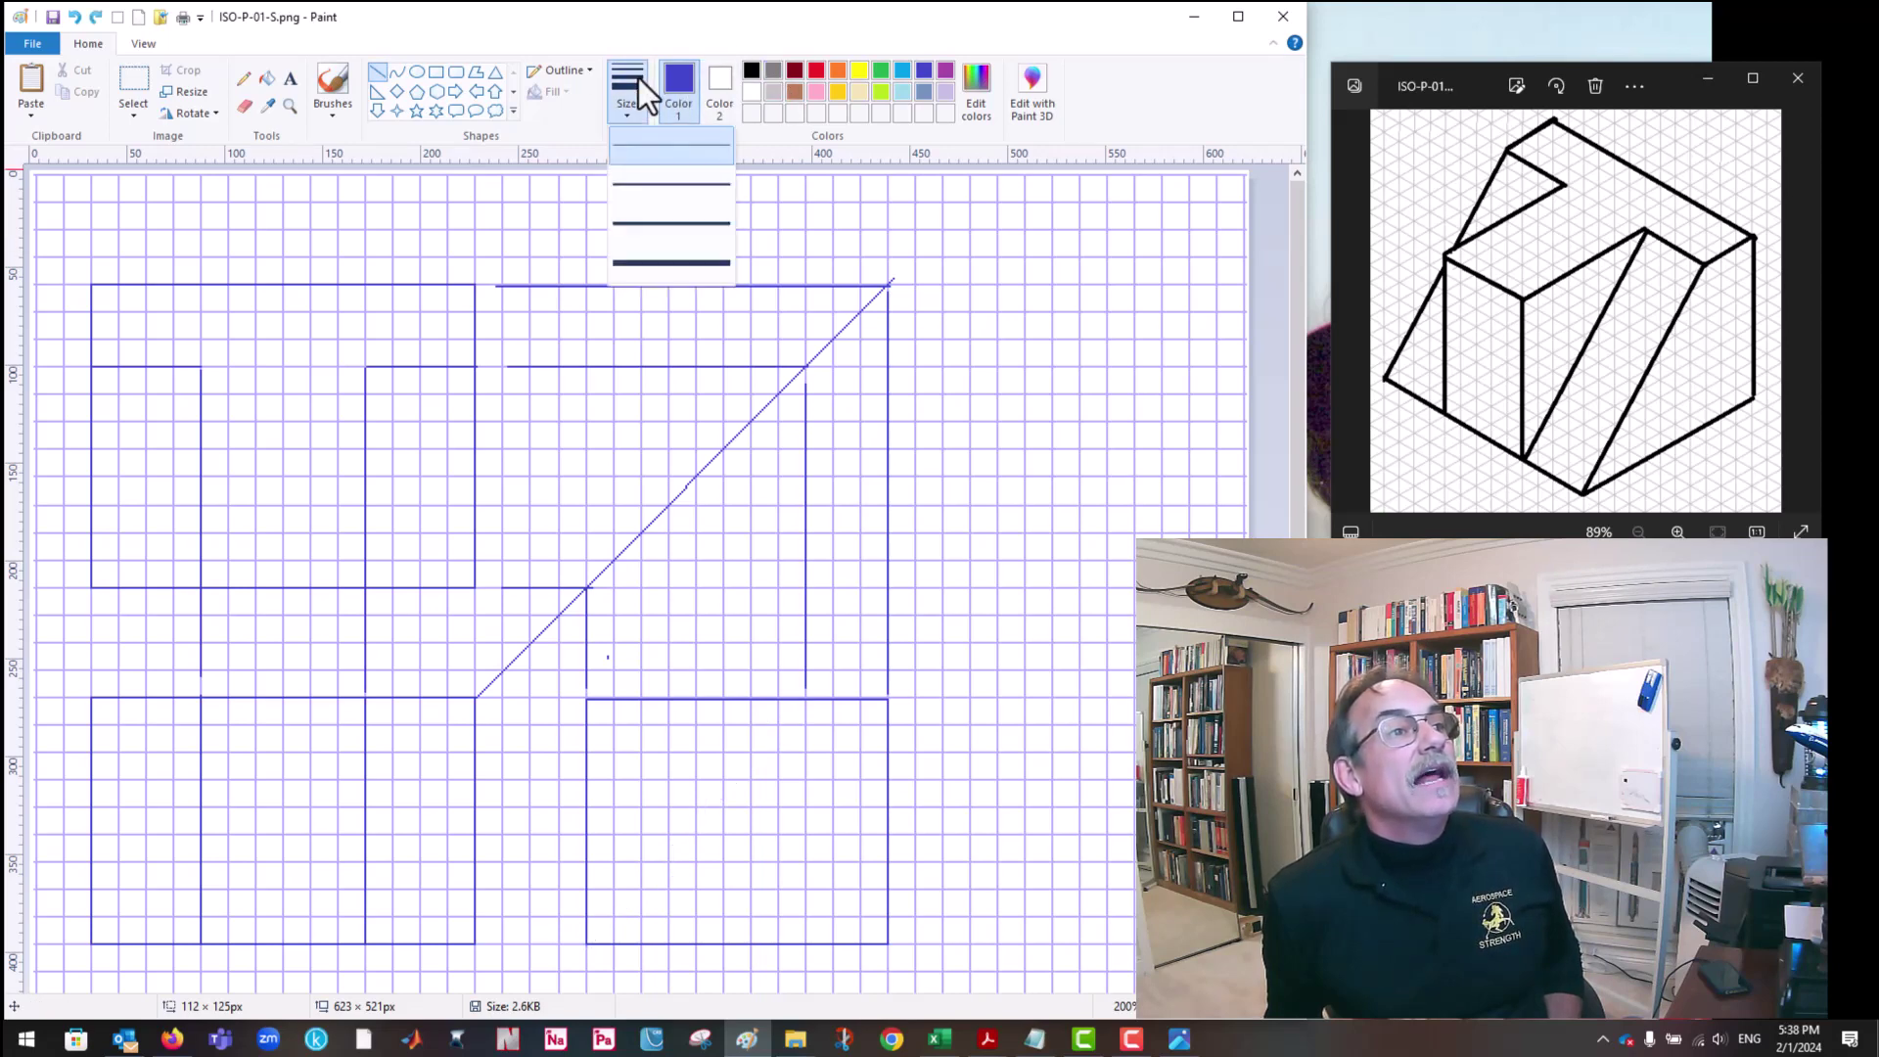
pyautogui.click(651, 157)
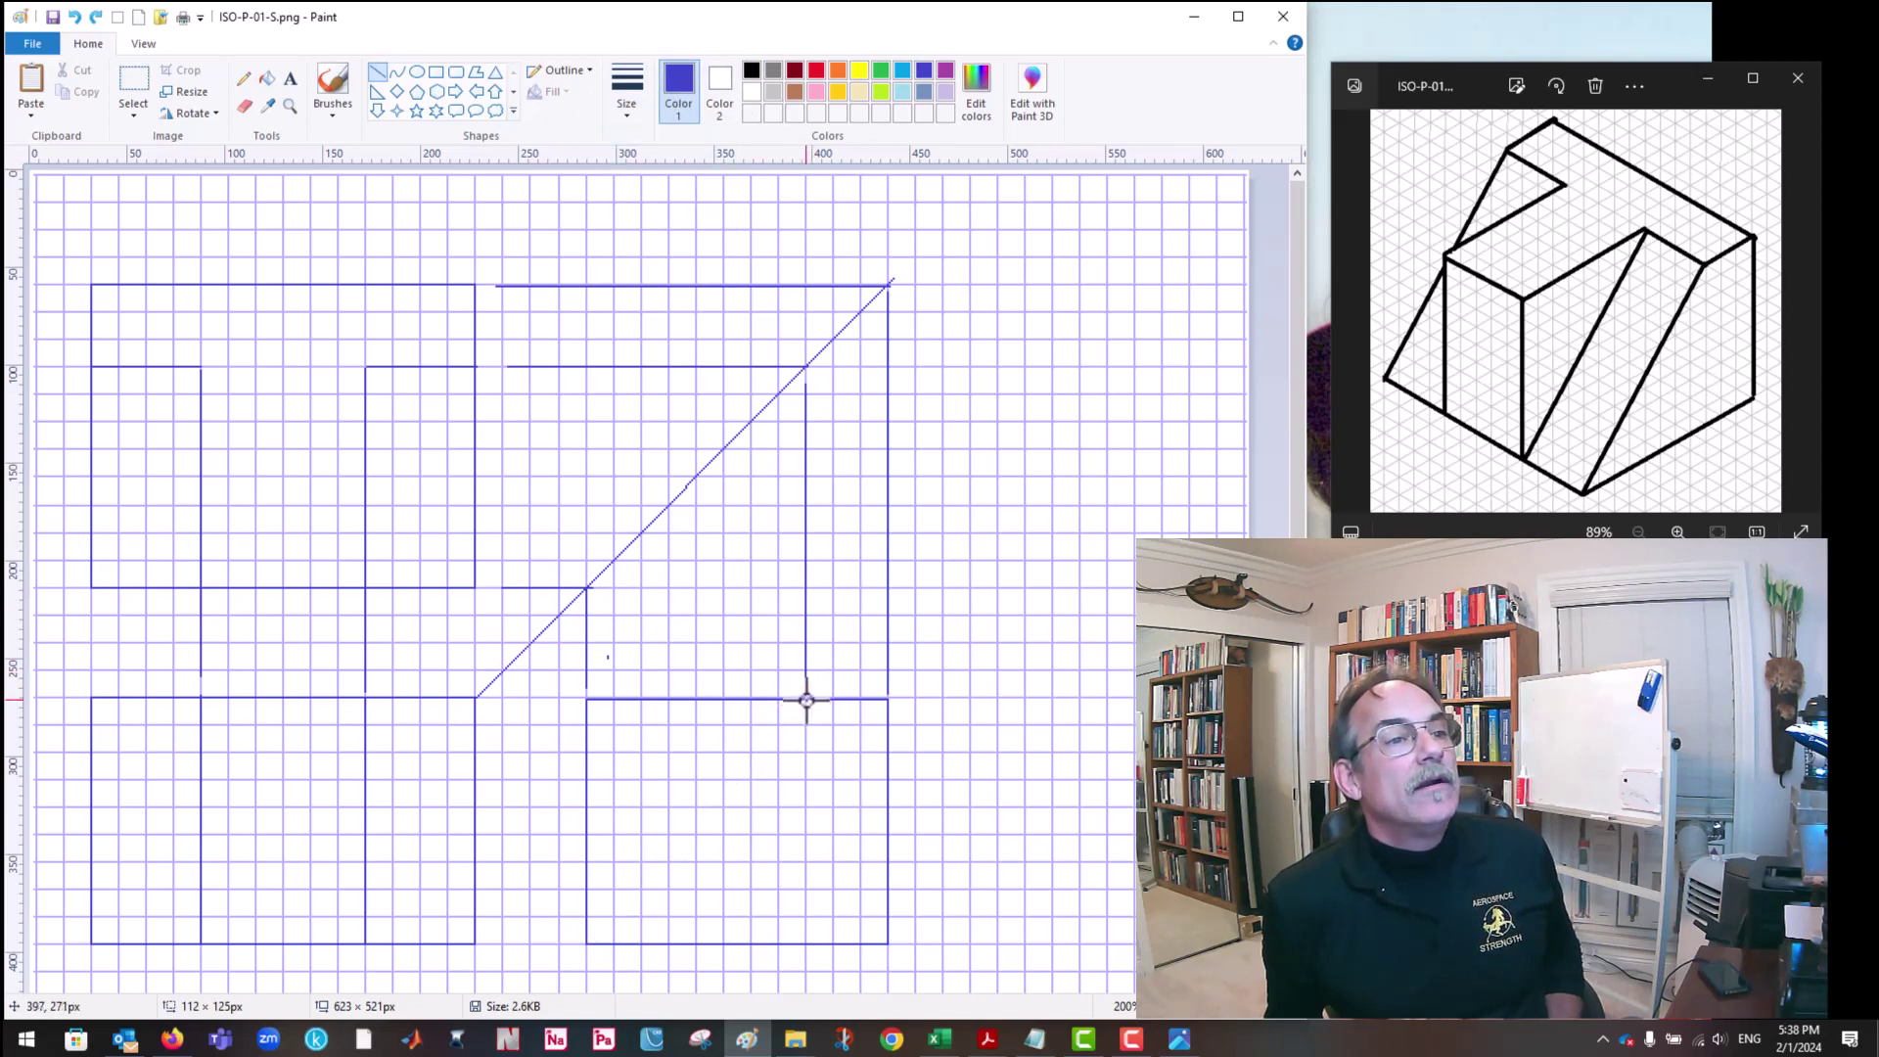
pyautogui.moveTo(807, 700)
pyautogui.mouseDown()
pyautogui.moveTo(734, 818)
pyautogui.moveTo(589, 941)
pyautogui.mouseUp()
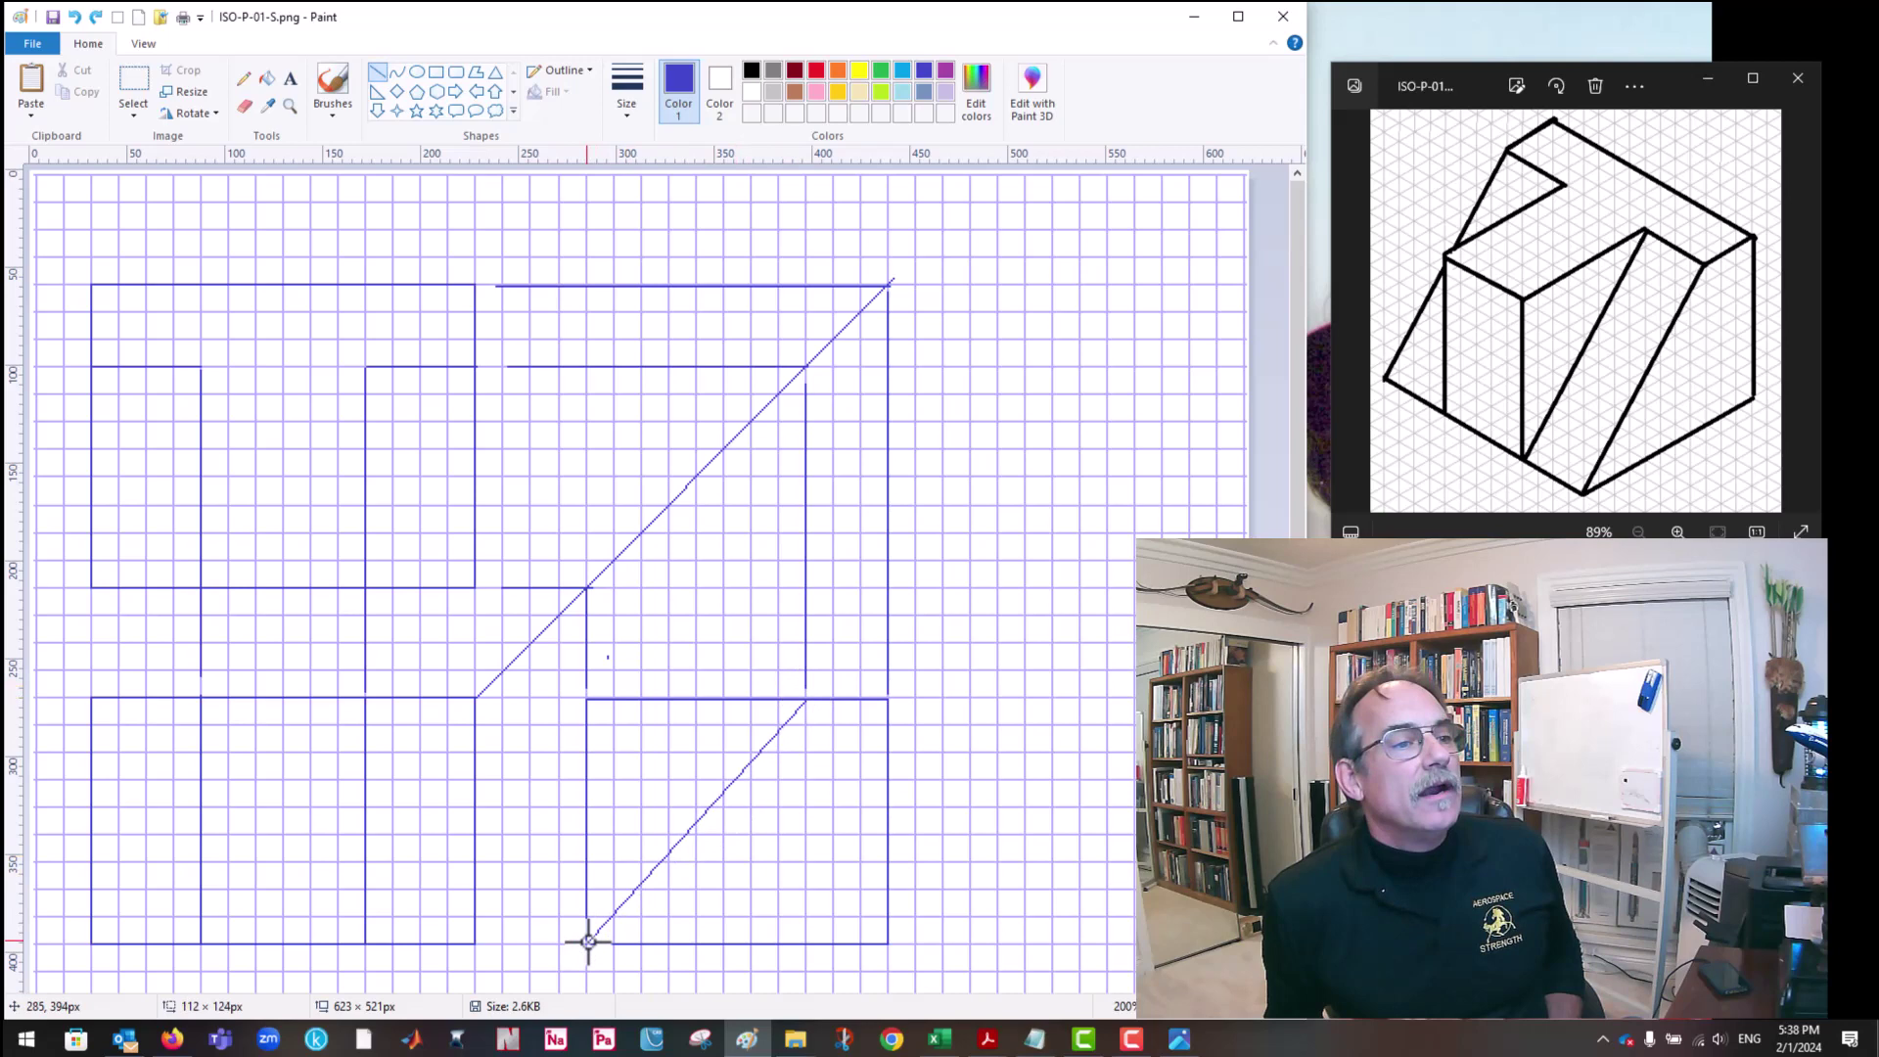
pyautogui.click(1141, 524)
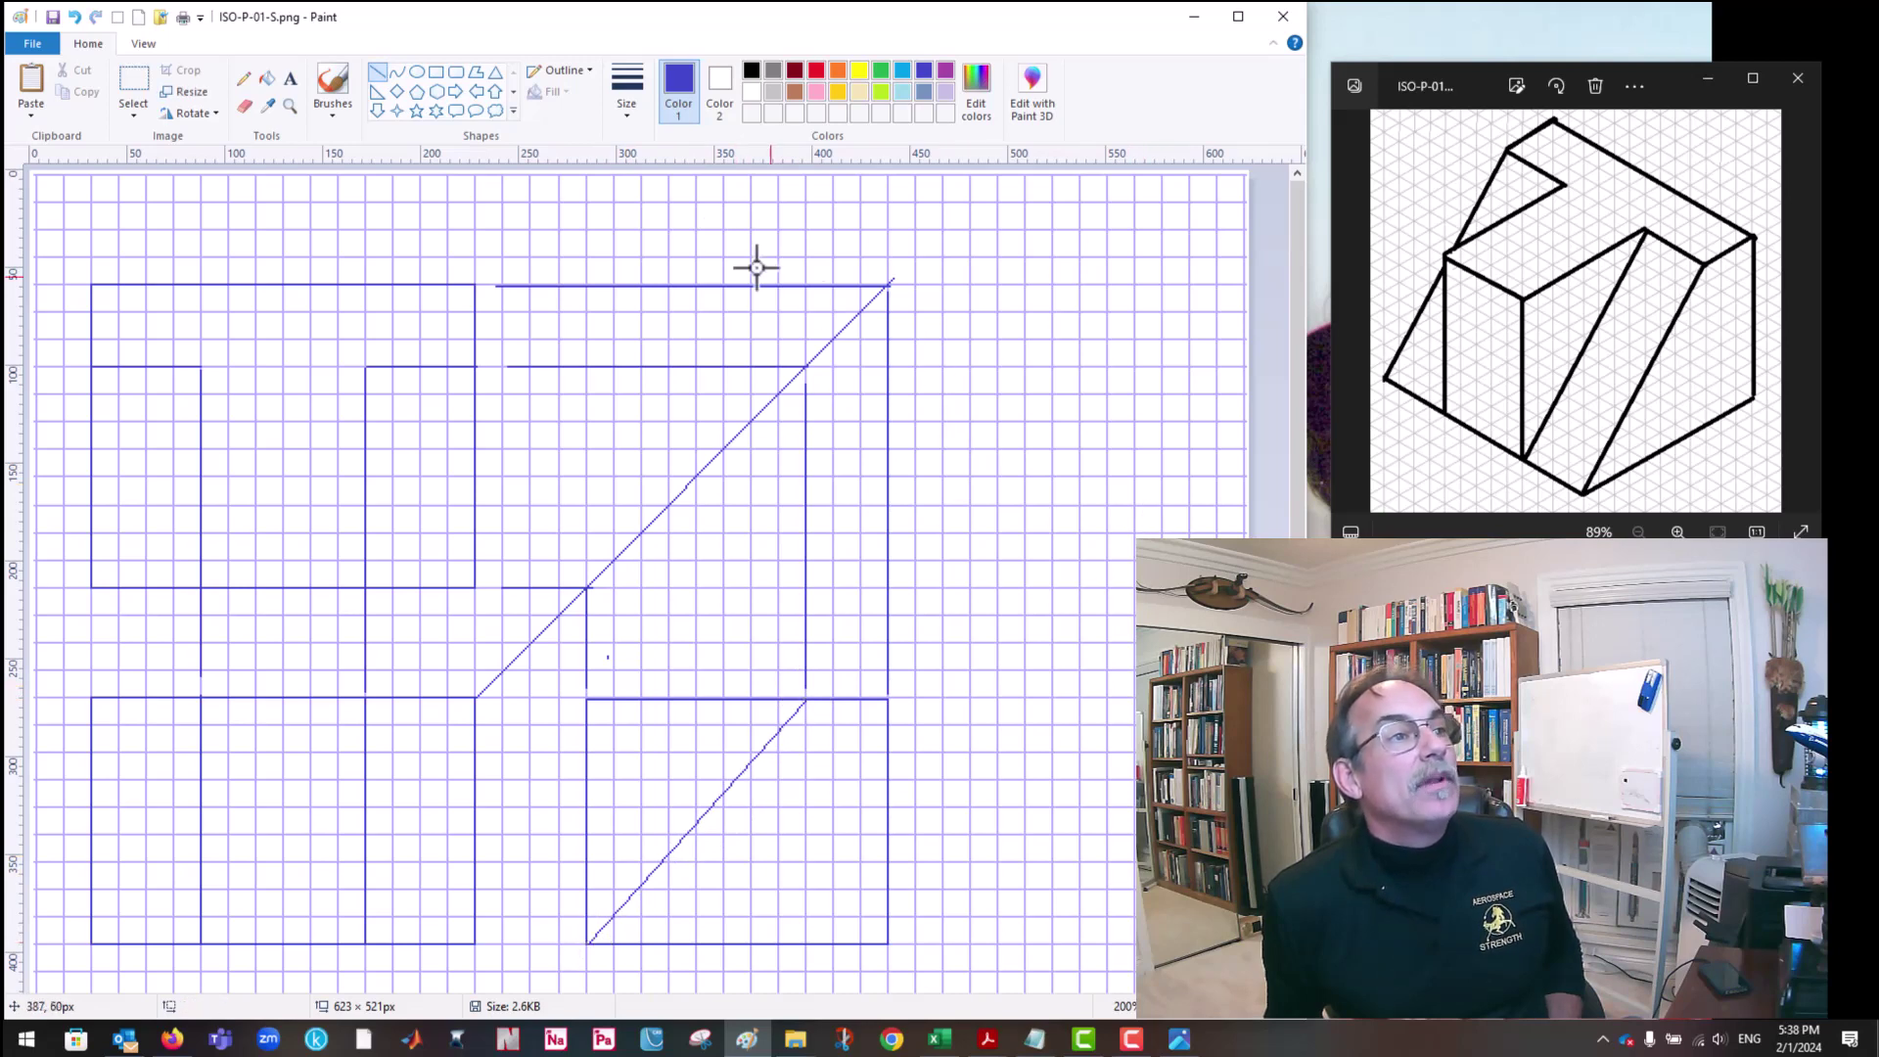
pyautogui.click(749, 70)
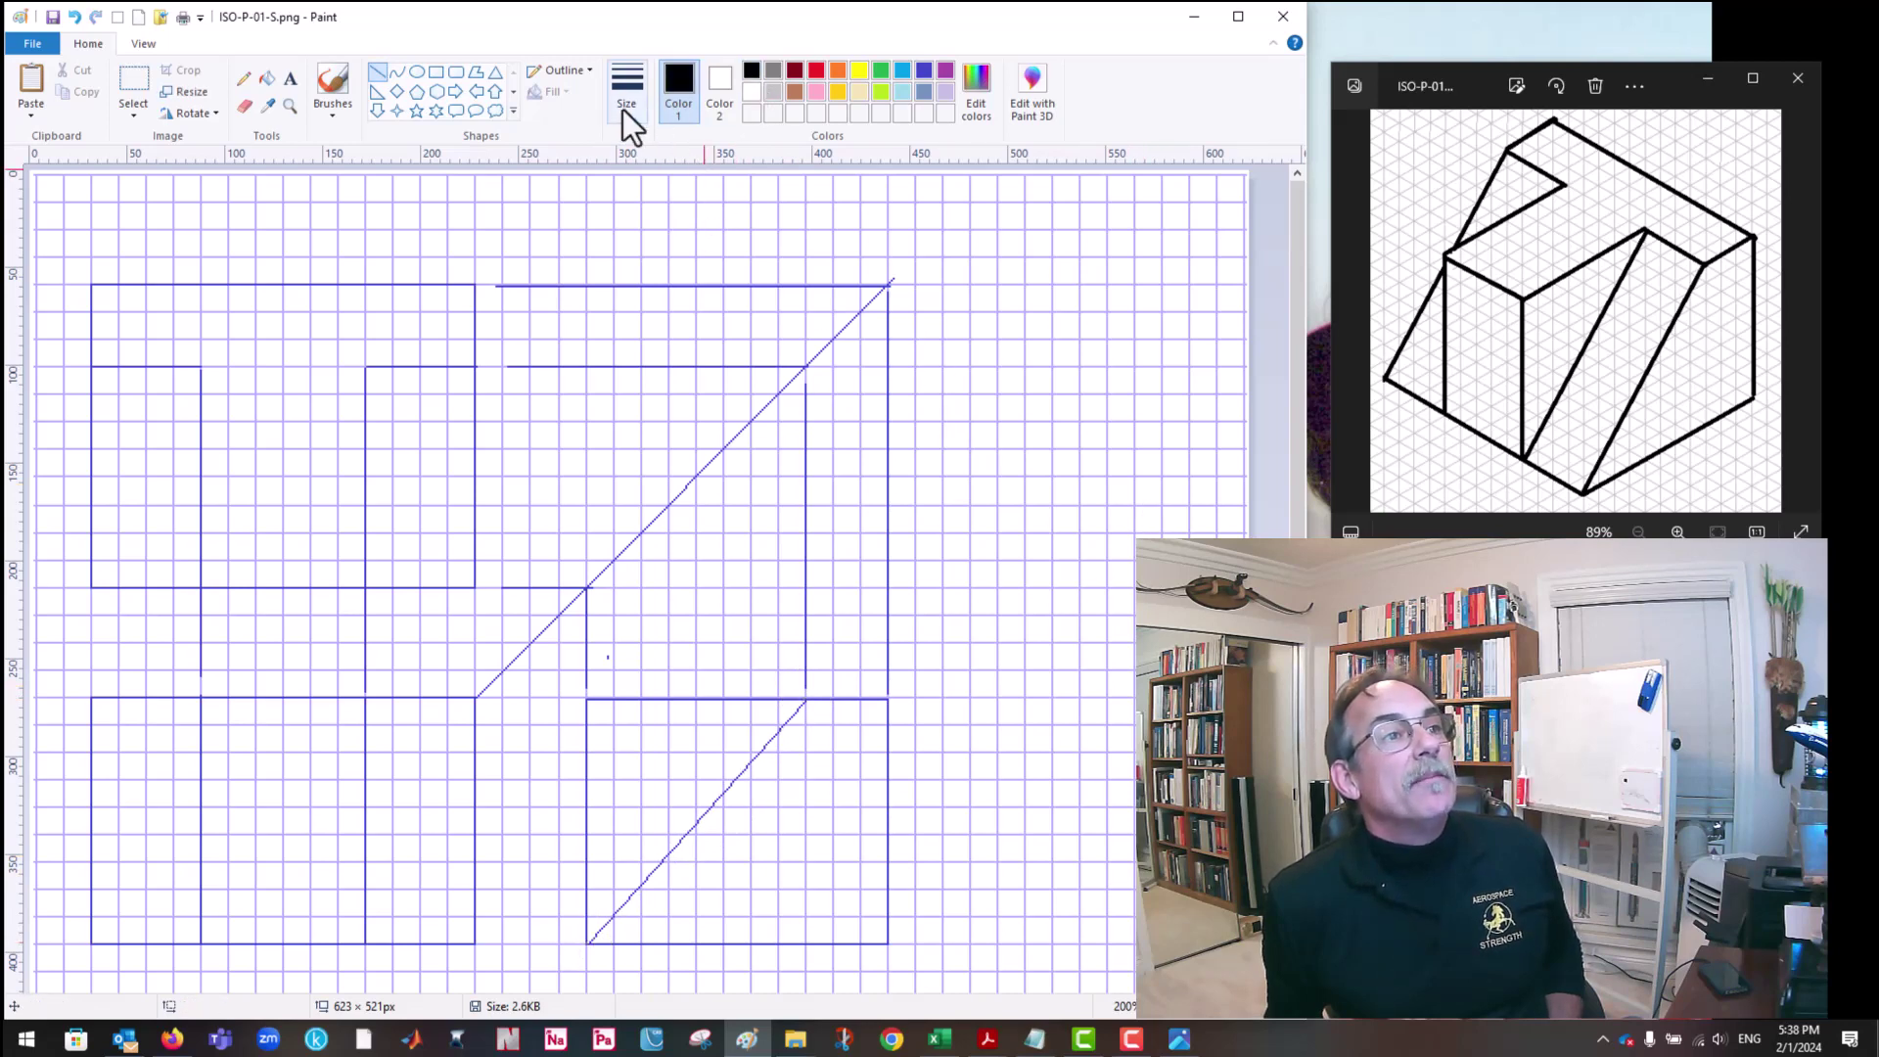
pyautogui.click(626, 98)
# Step: Trace the front view's four edges and the top view's bottom edge in thick black
pyautogui.click(630, 184)
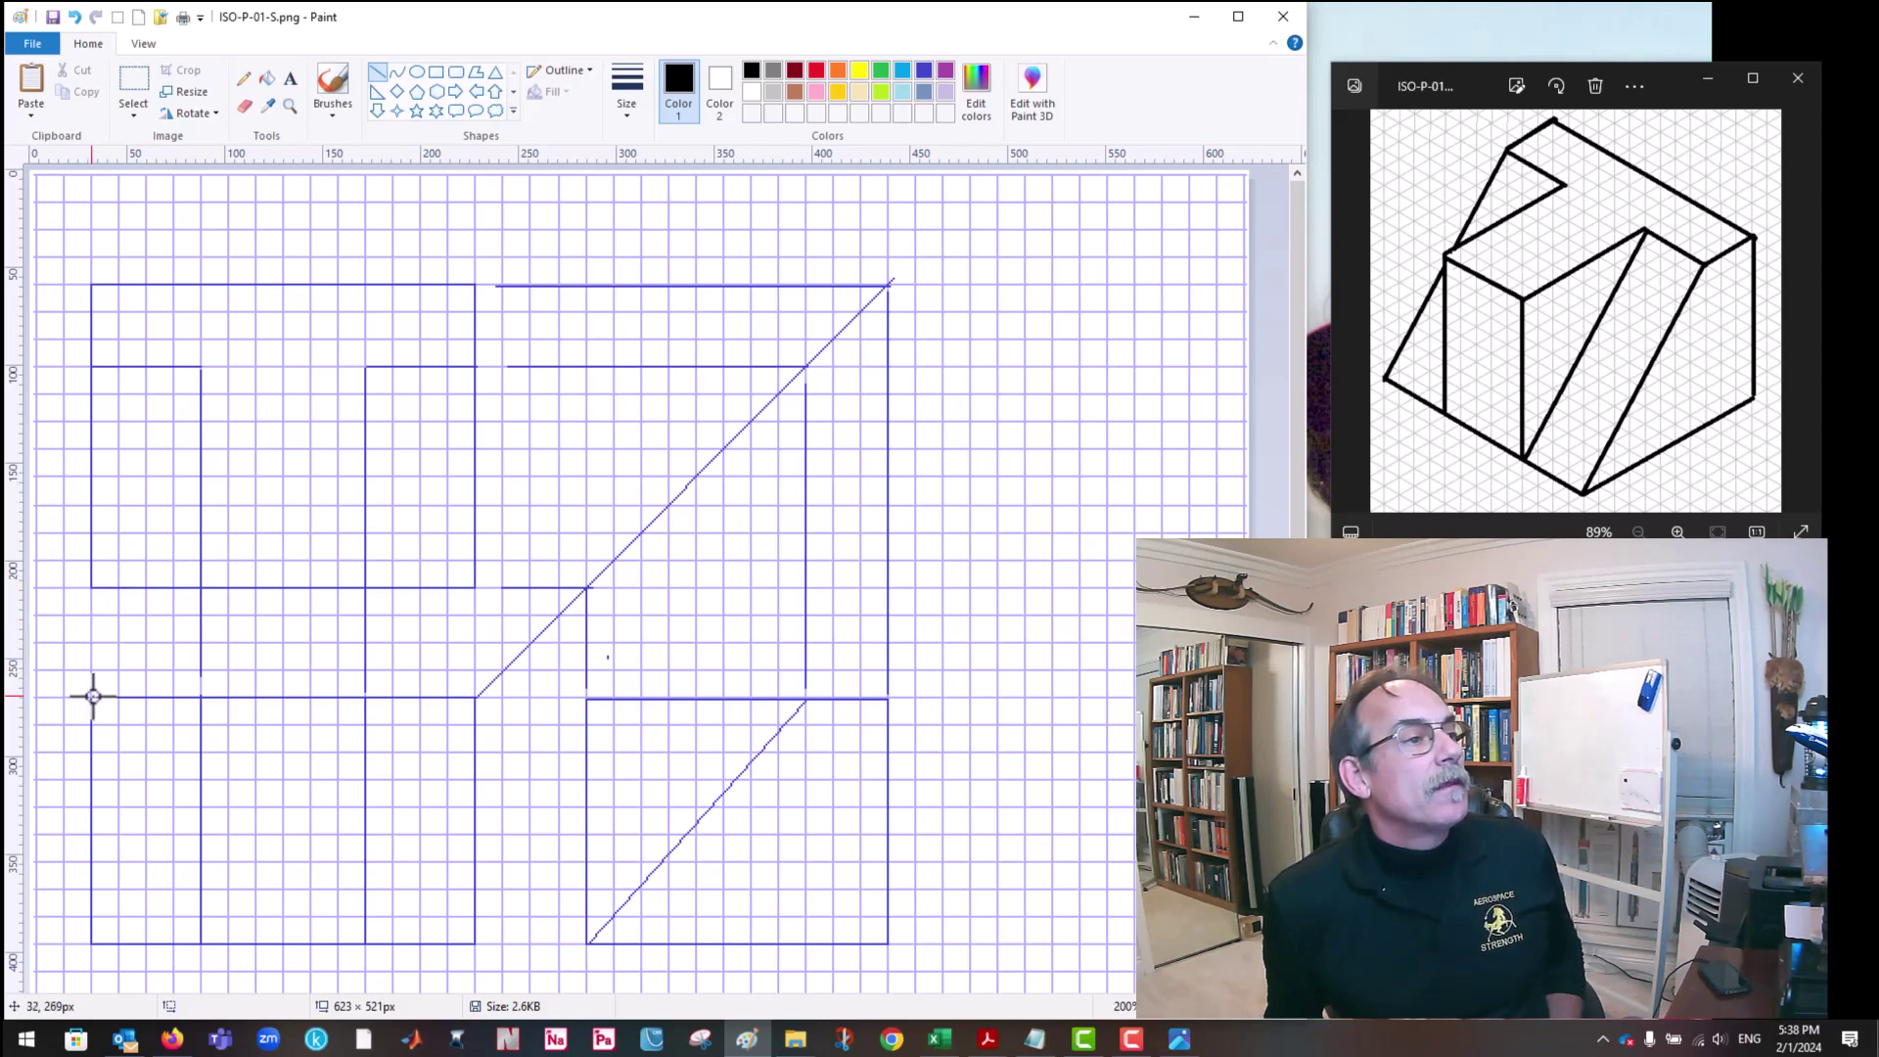
pyautogui.moveTo(92, 697); pyautogui.dragTo(93, 937)
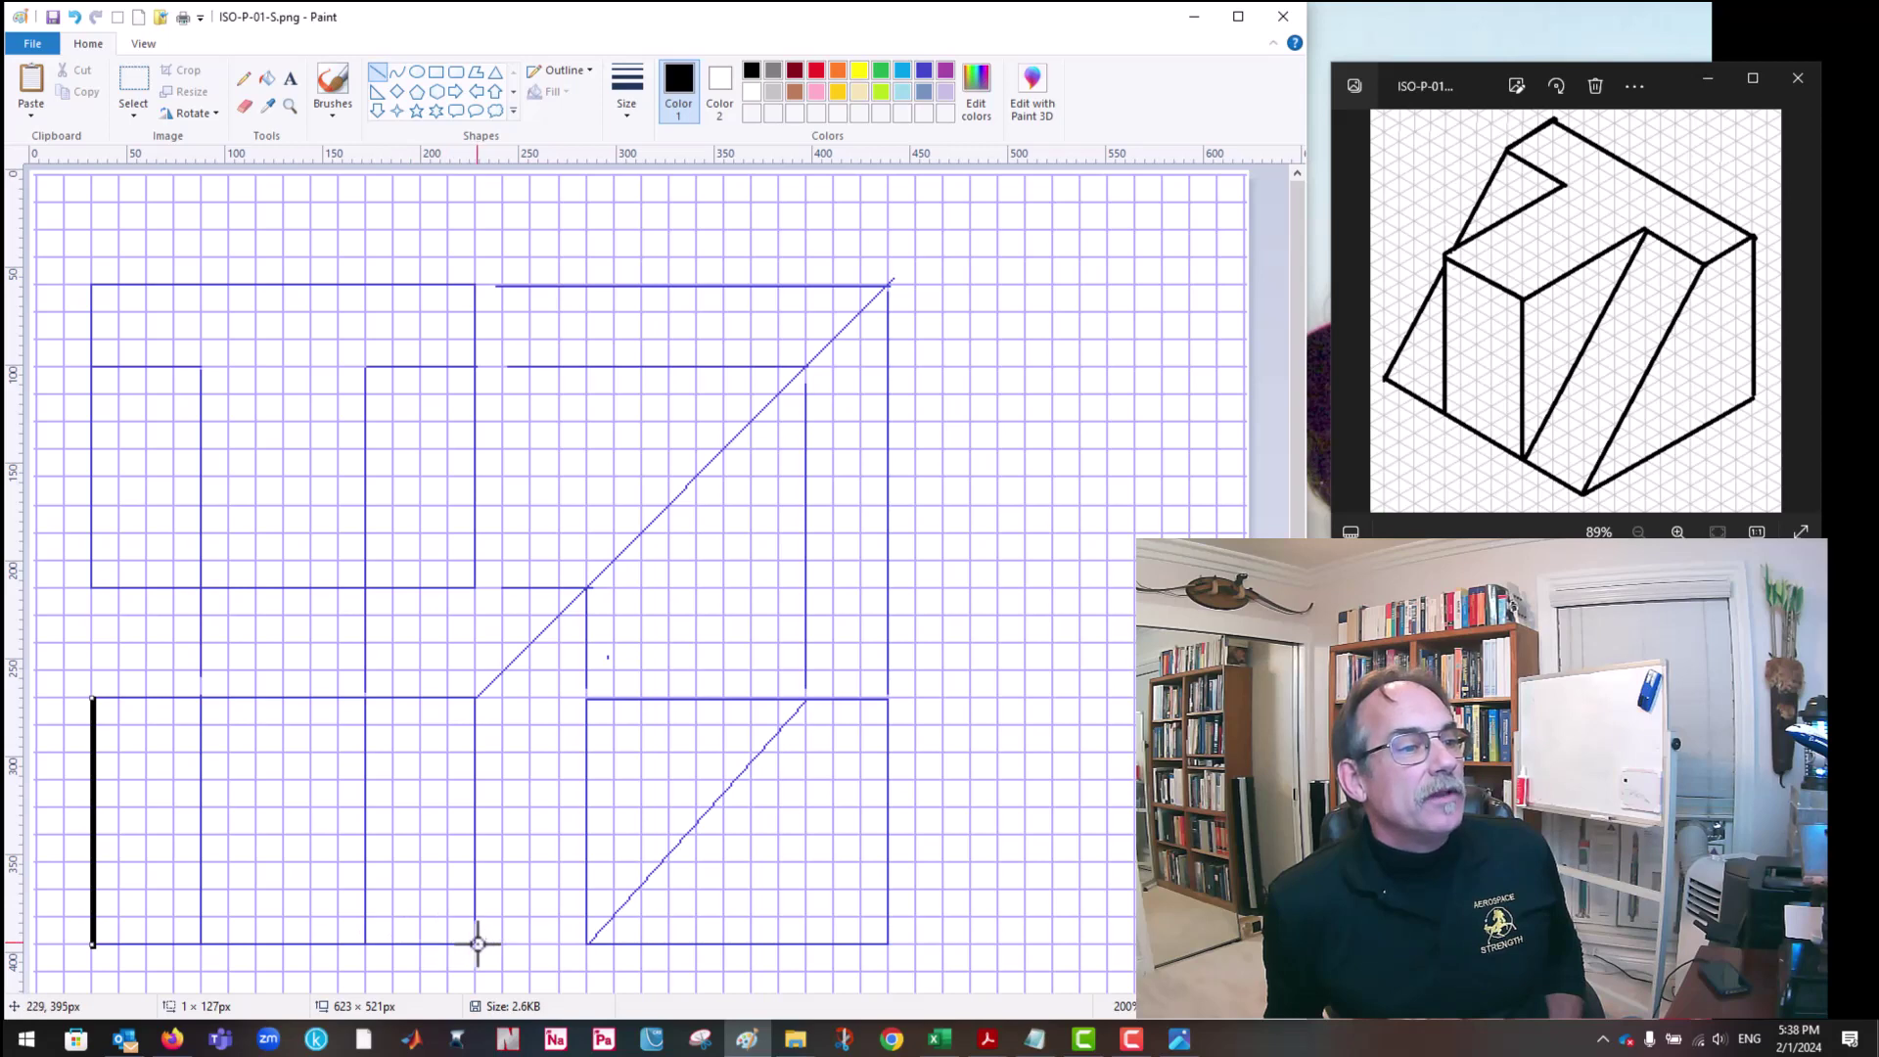
pyautogui.moveTo(475, 943); pyautogui.dragTo(92, 944)
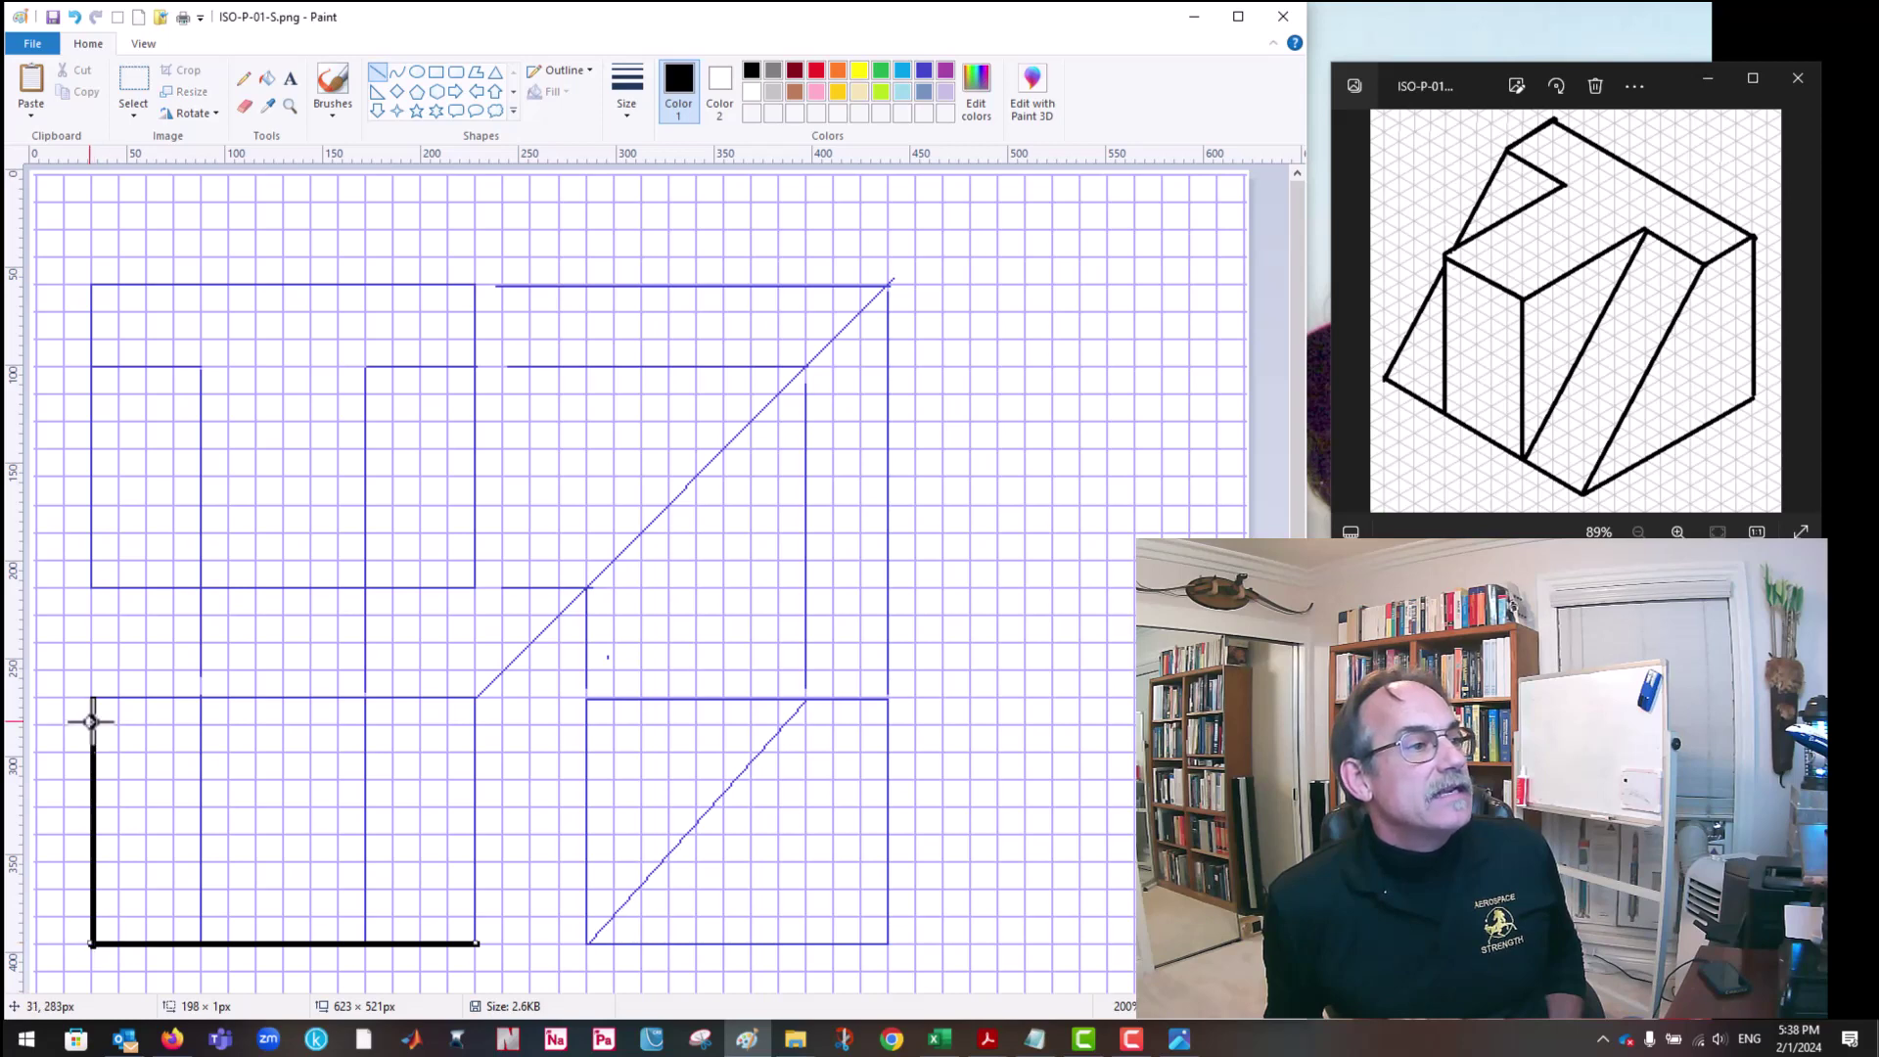
pyautogui.moveTo(94, 699); pyautogui.dragTo(479, 698)
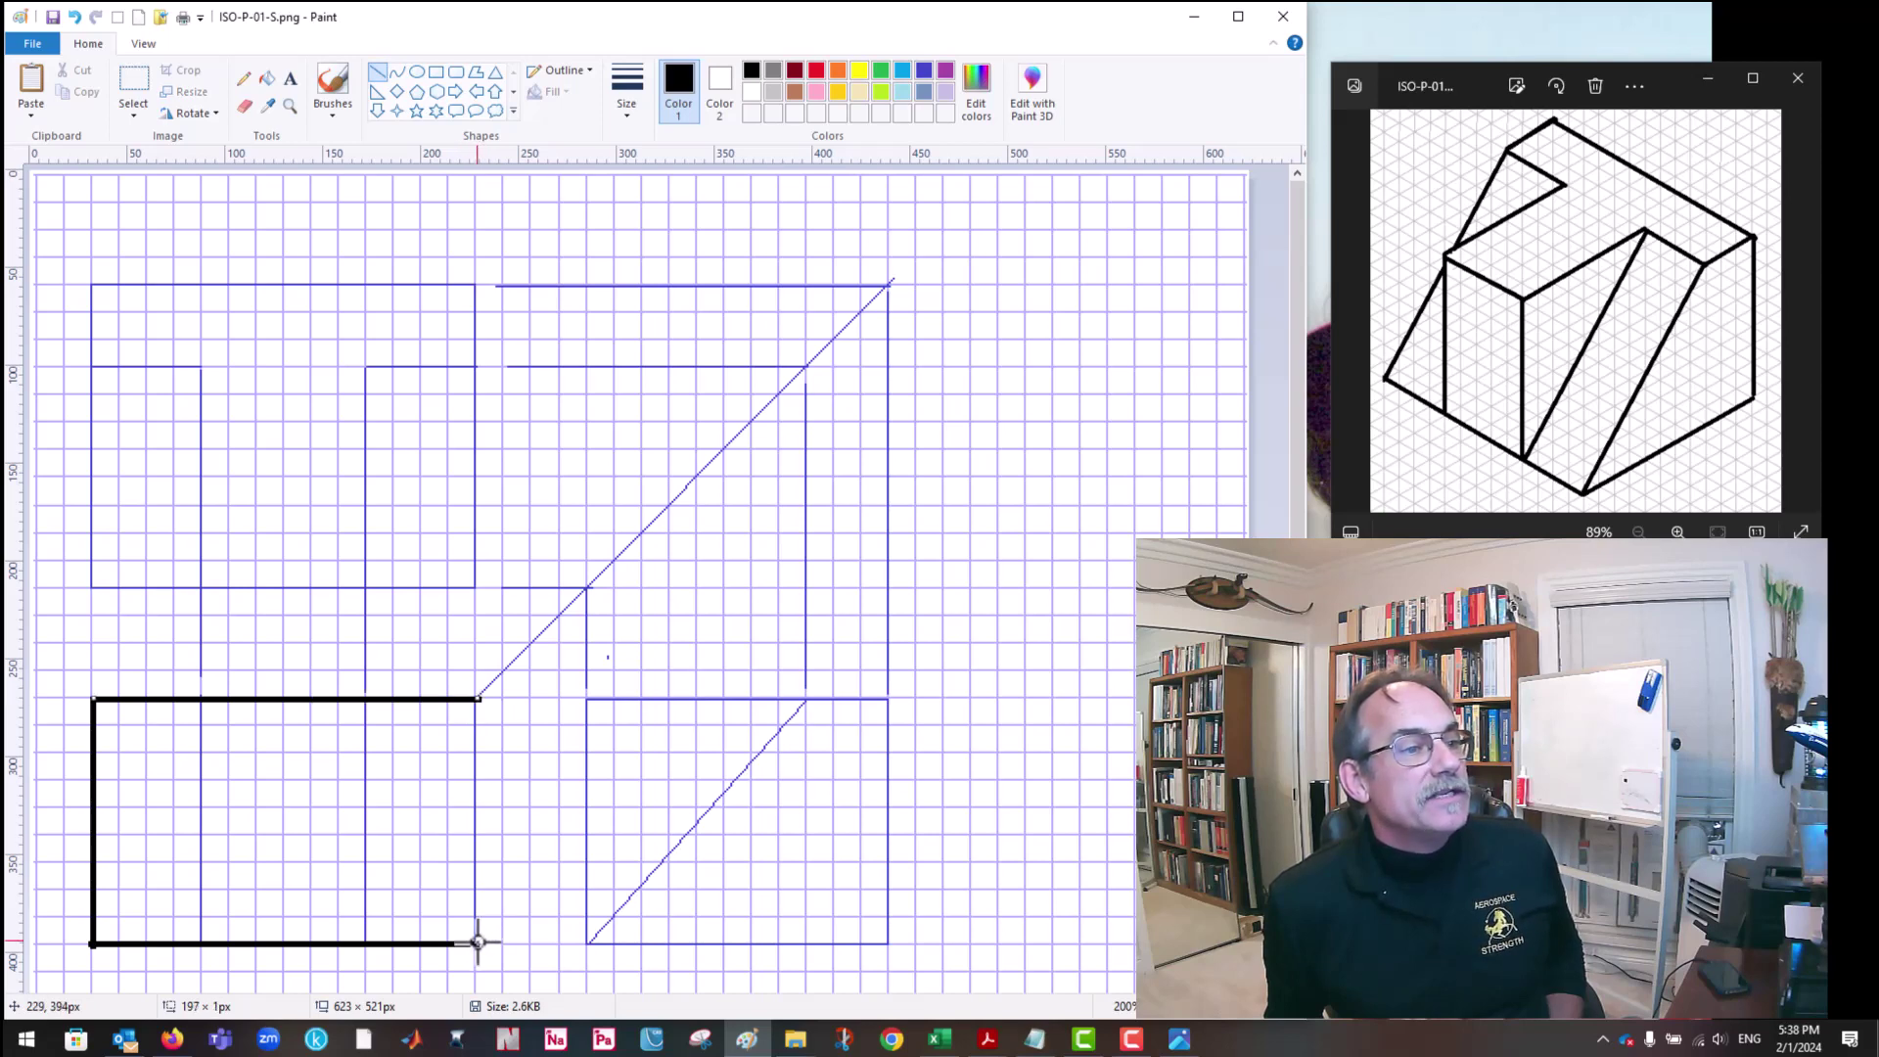
pyautogui.moveTo(474, 943); pyautogui.dragTo(476, 701)
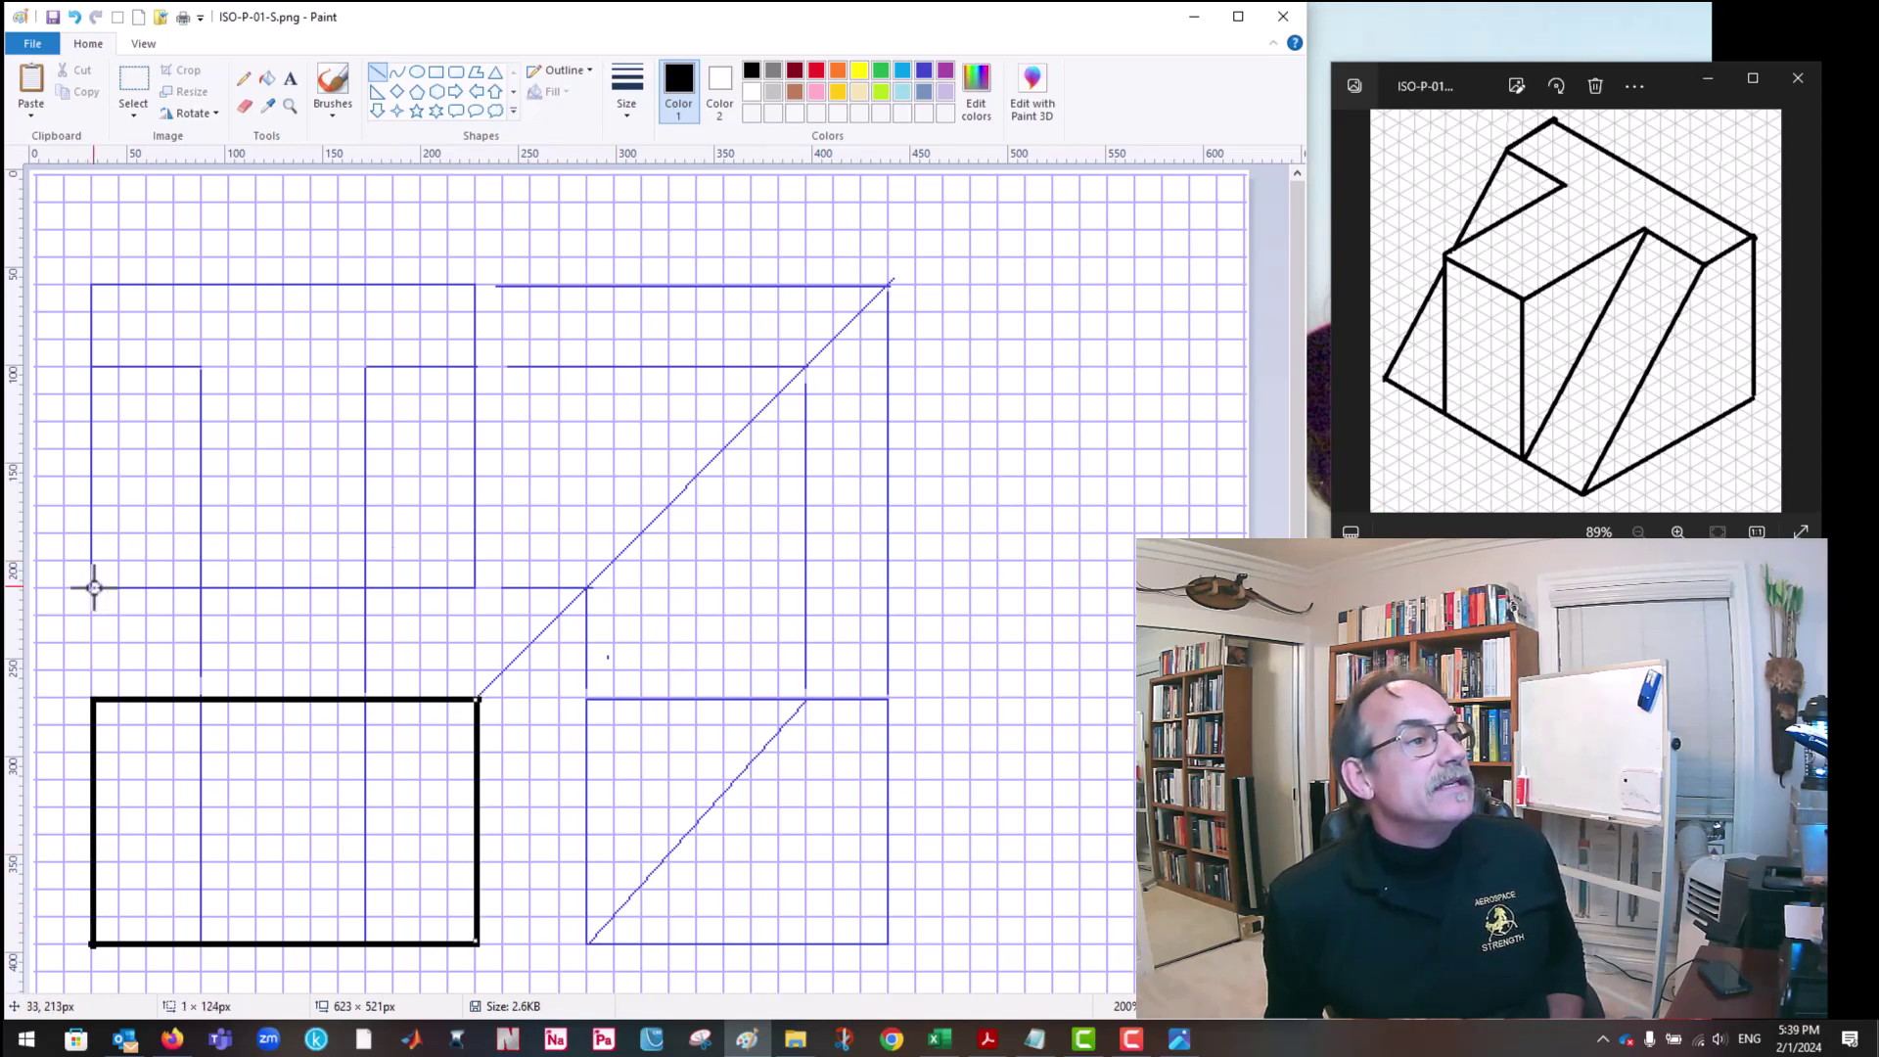
pyautogui.moveTo(91, 587); pyautogui.dragTo(477, 587)
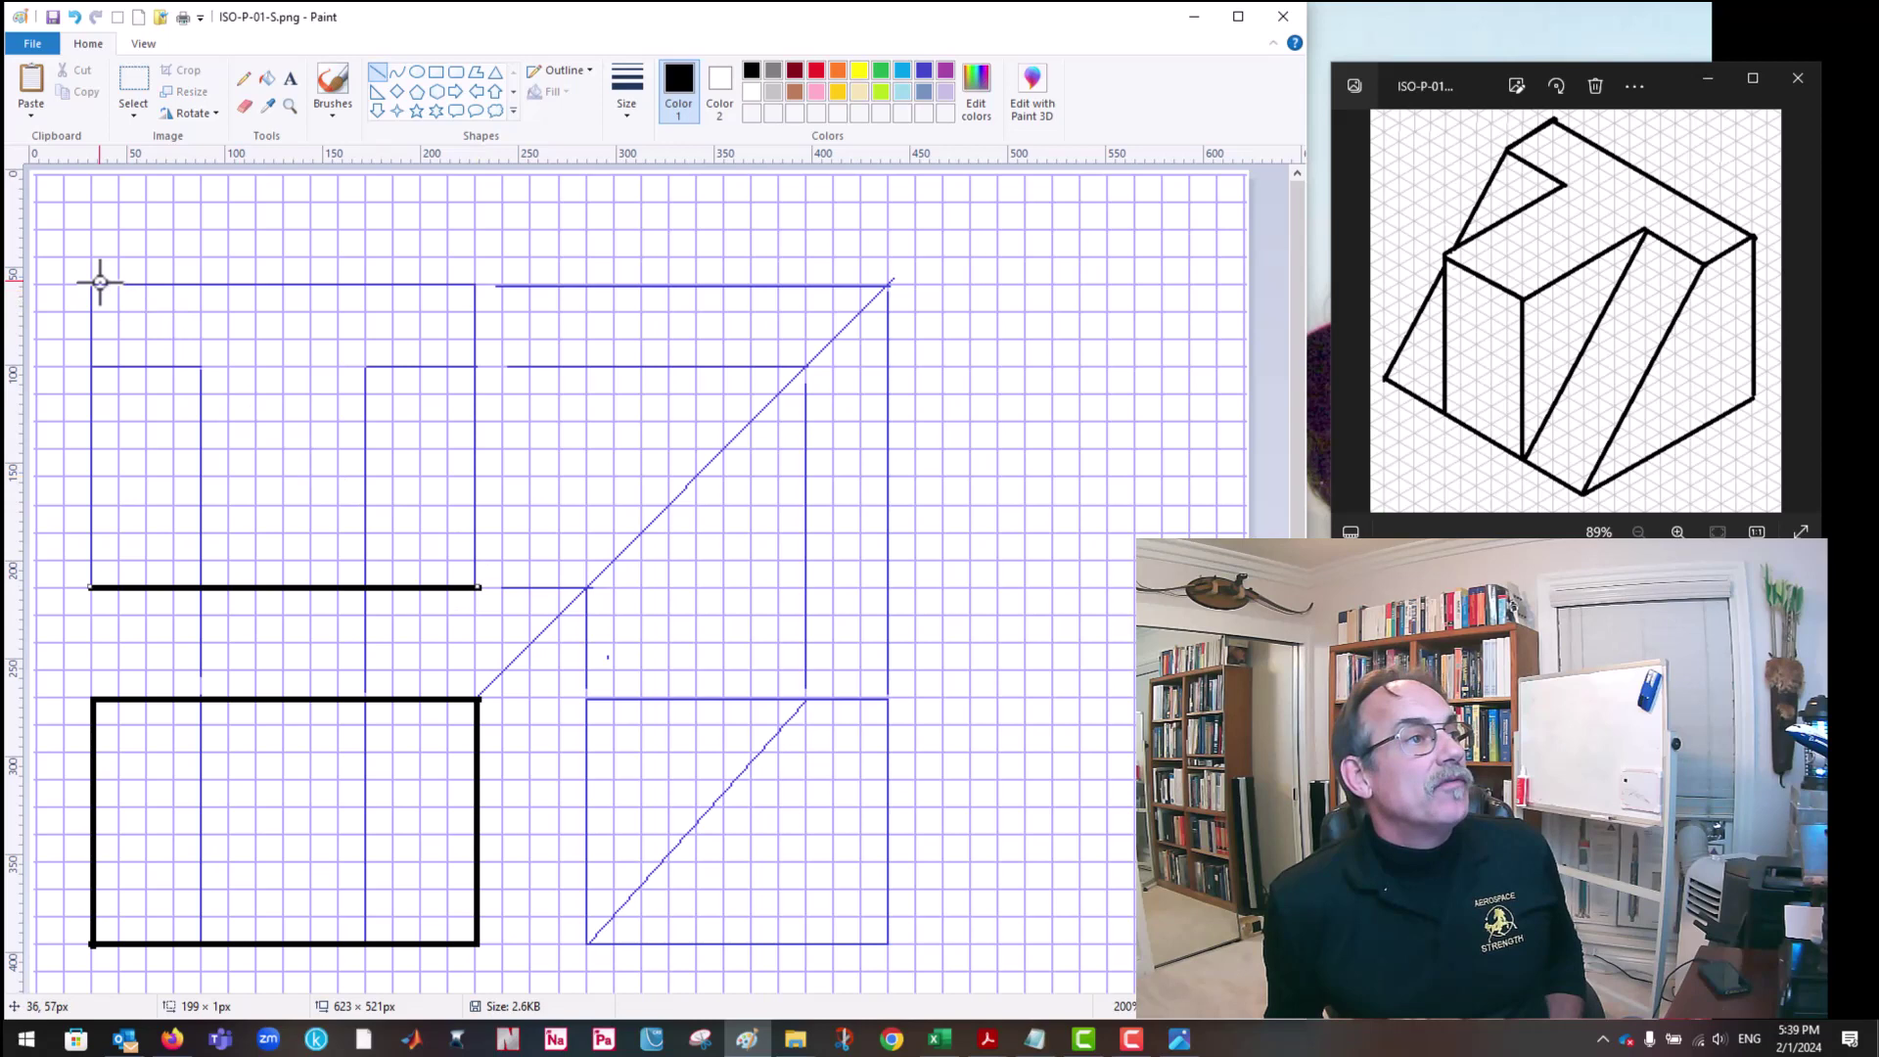
# Step: Trace the top view's top, right and left outer edges in bold black
pyautogui.moveTo(92, 284); pyautogui.dragTo(476, 286)
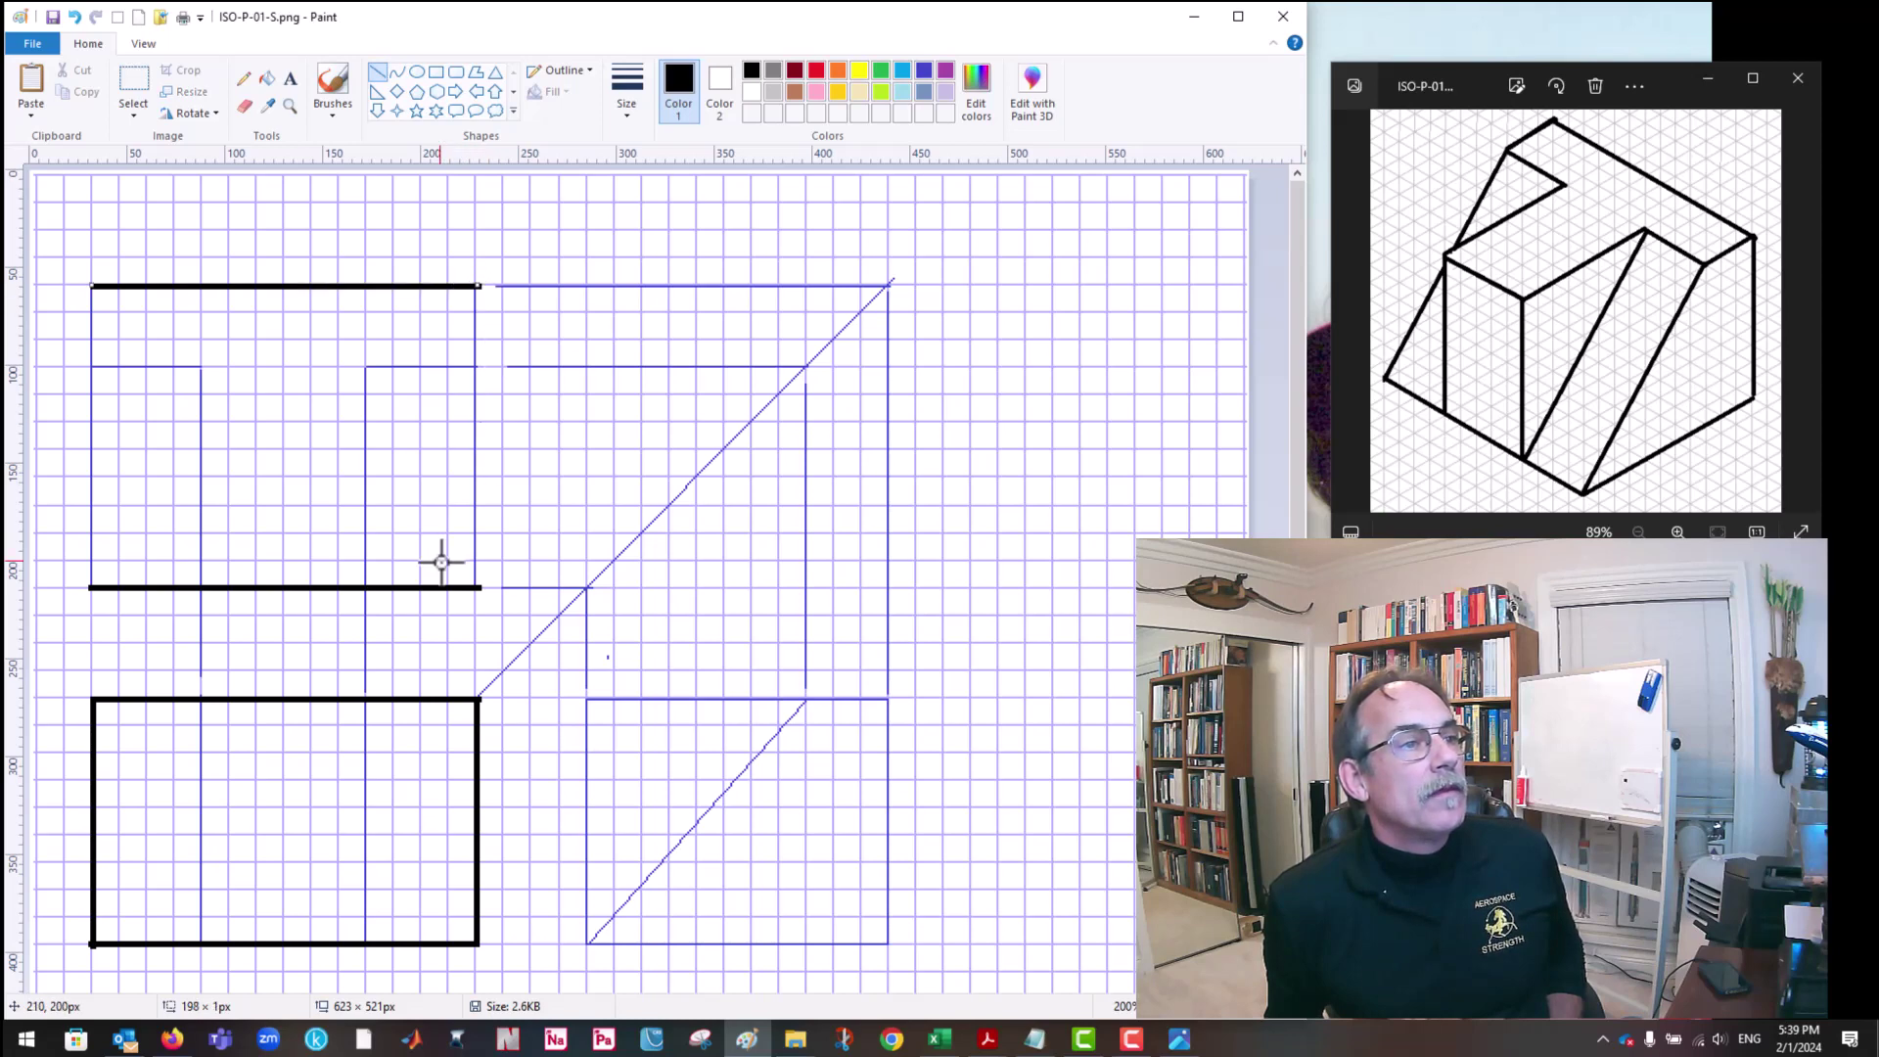
pyautogui.moveTo(478, 587)
pyautogui.mouseDown()
pyautogui.moveTo(495, 409)
pyautogui.moveTo(477, 286)
pyautogui.mouseUp()
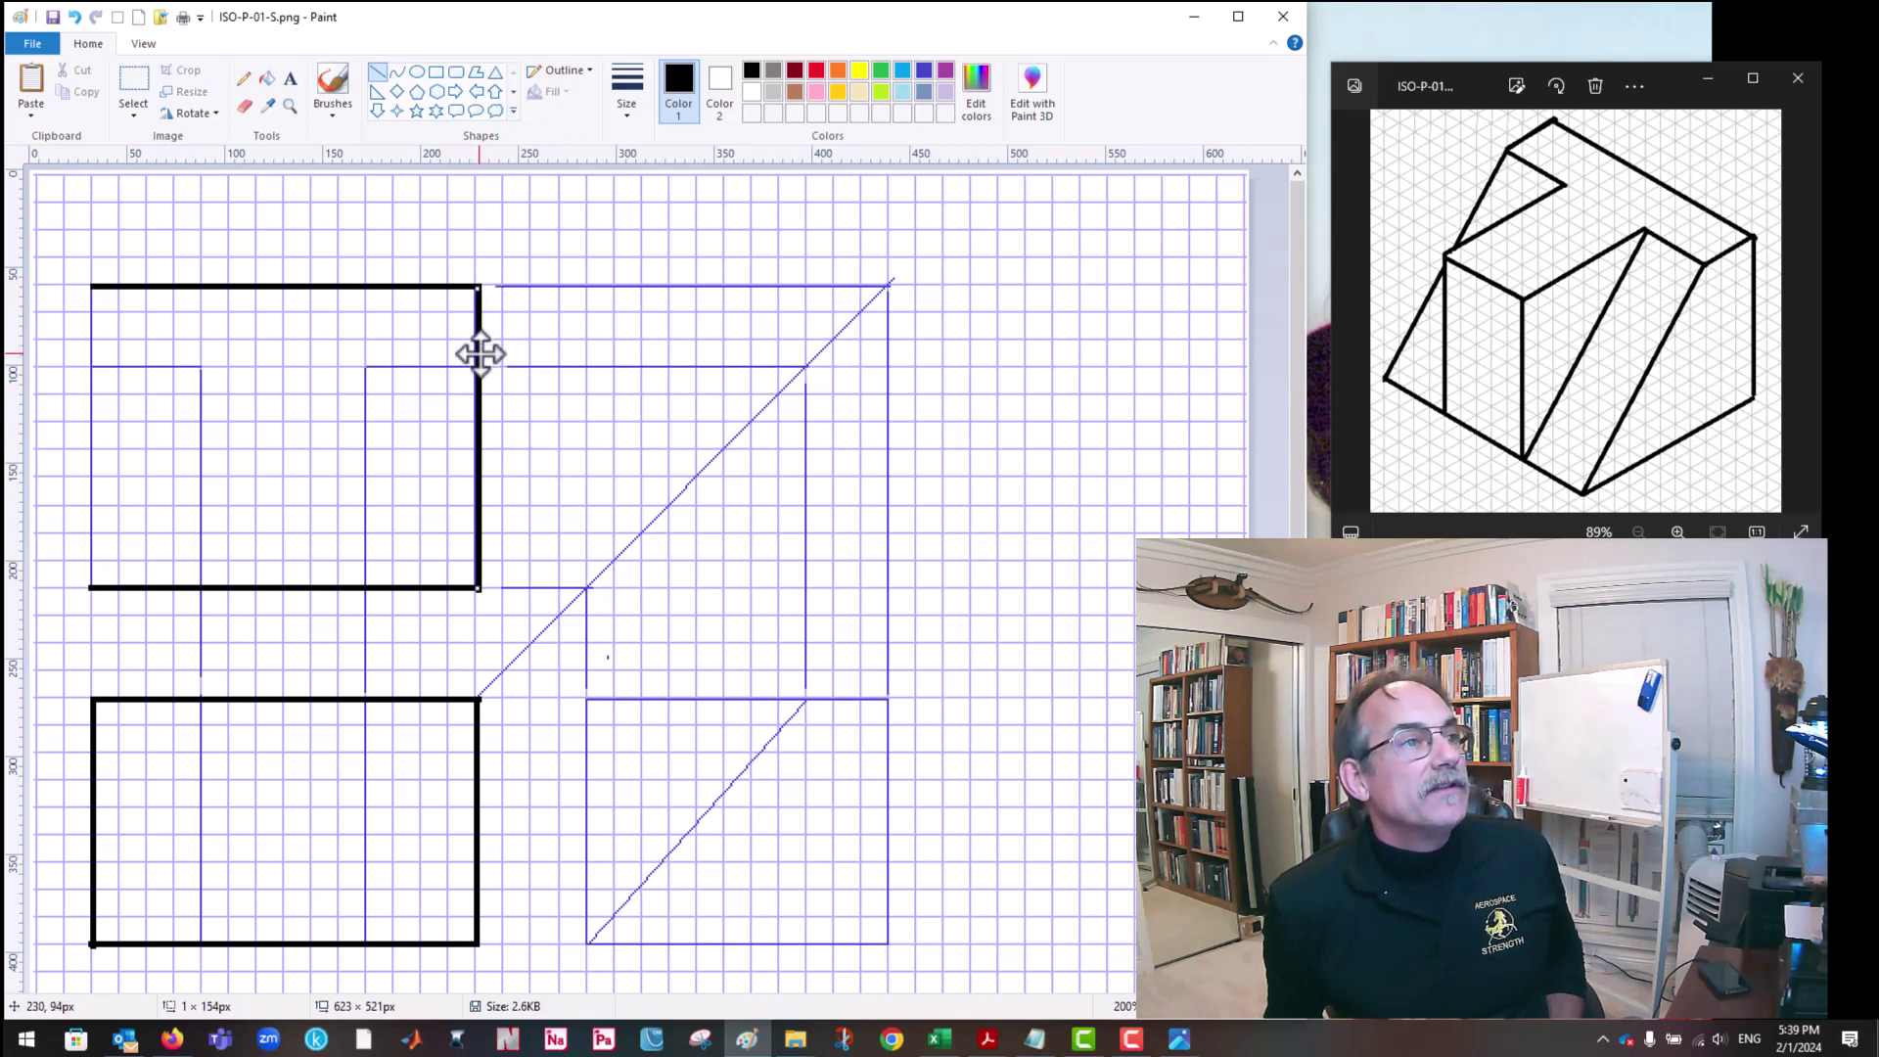
pyautogui.moveTo(481, 353); pyautogui.dragTo(479, 353)
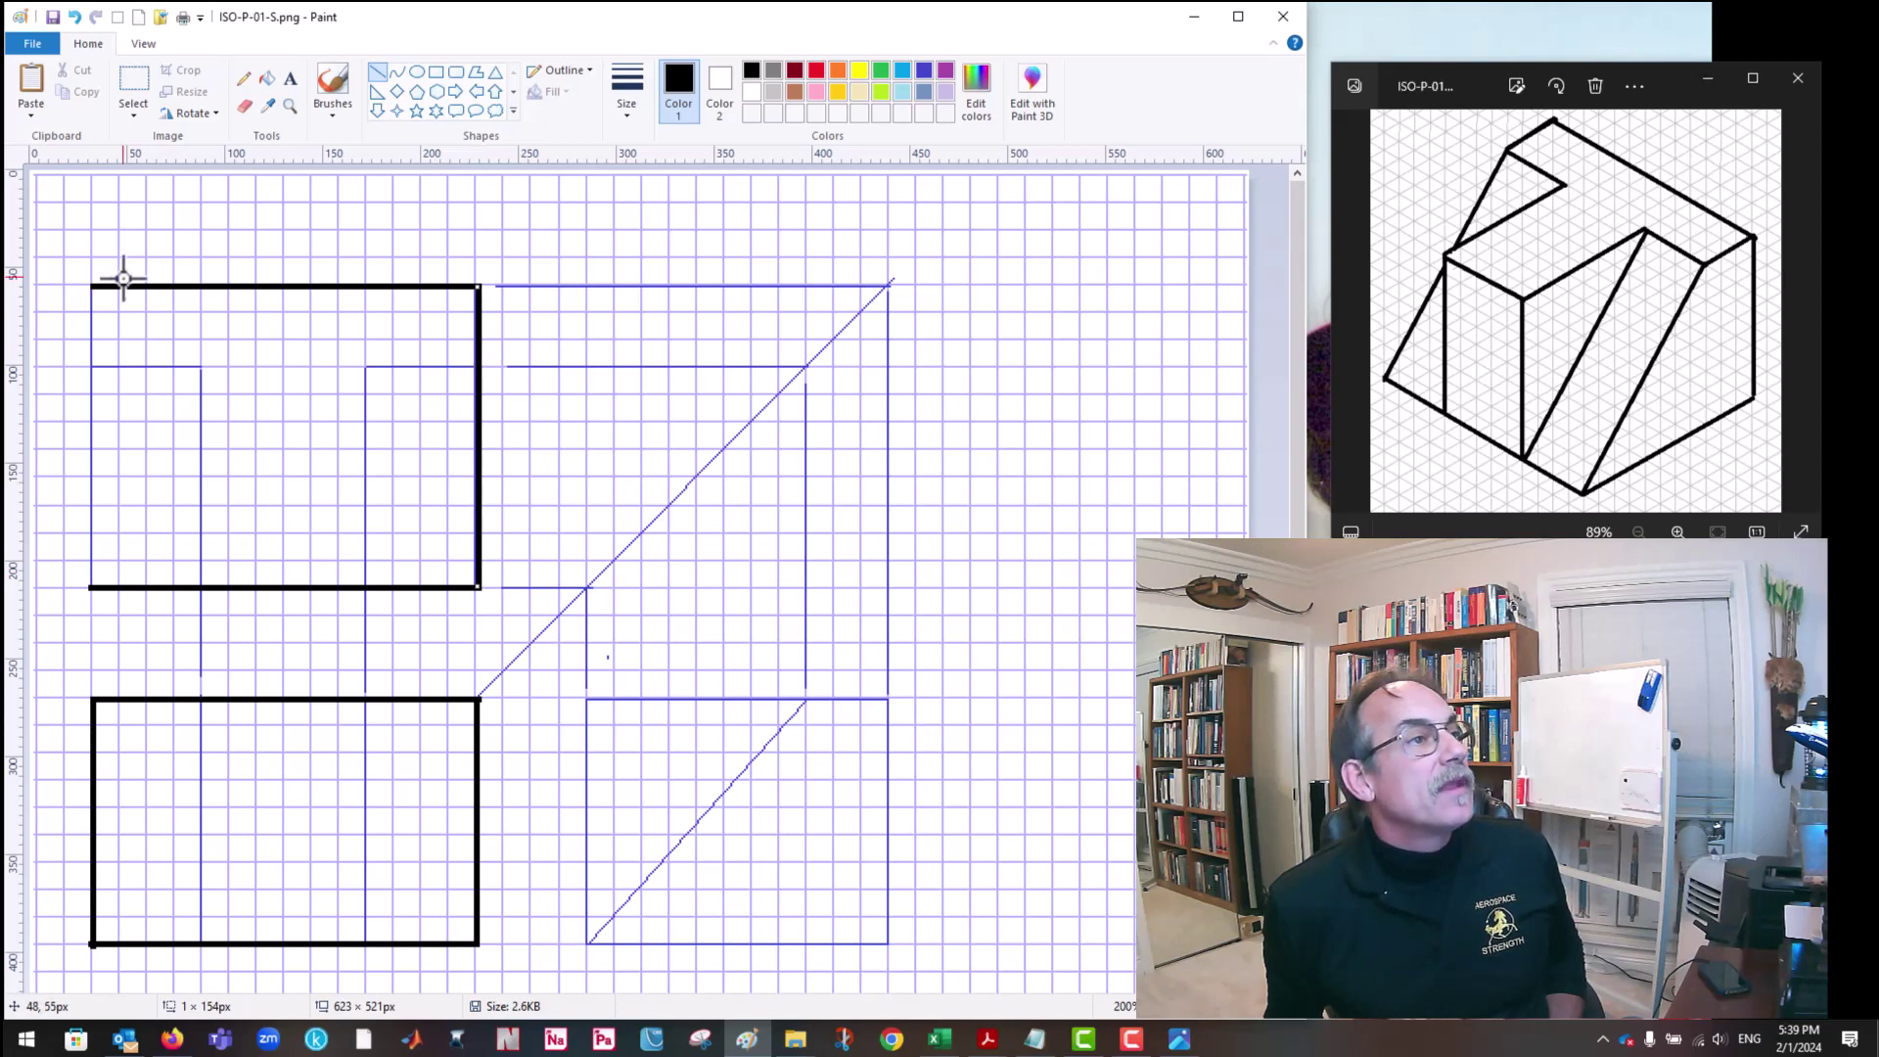
pyautogui.moveTo(94, 286); pyautogui.dragTo(93, 589)
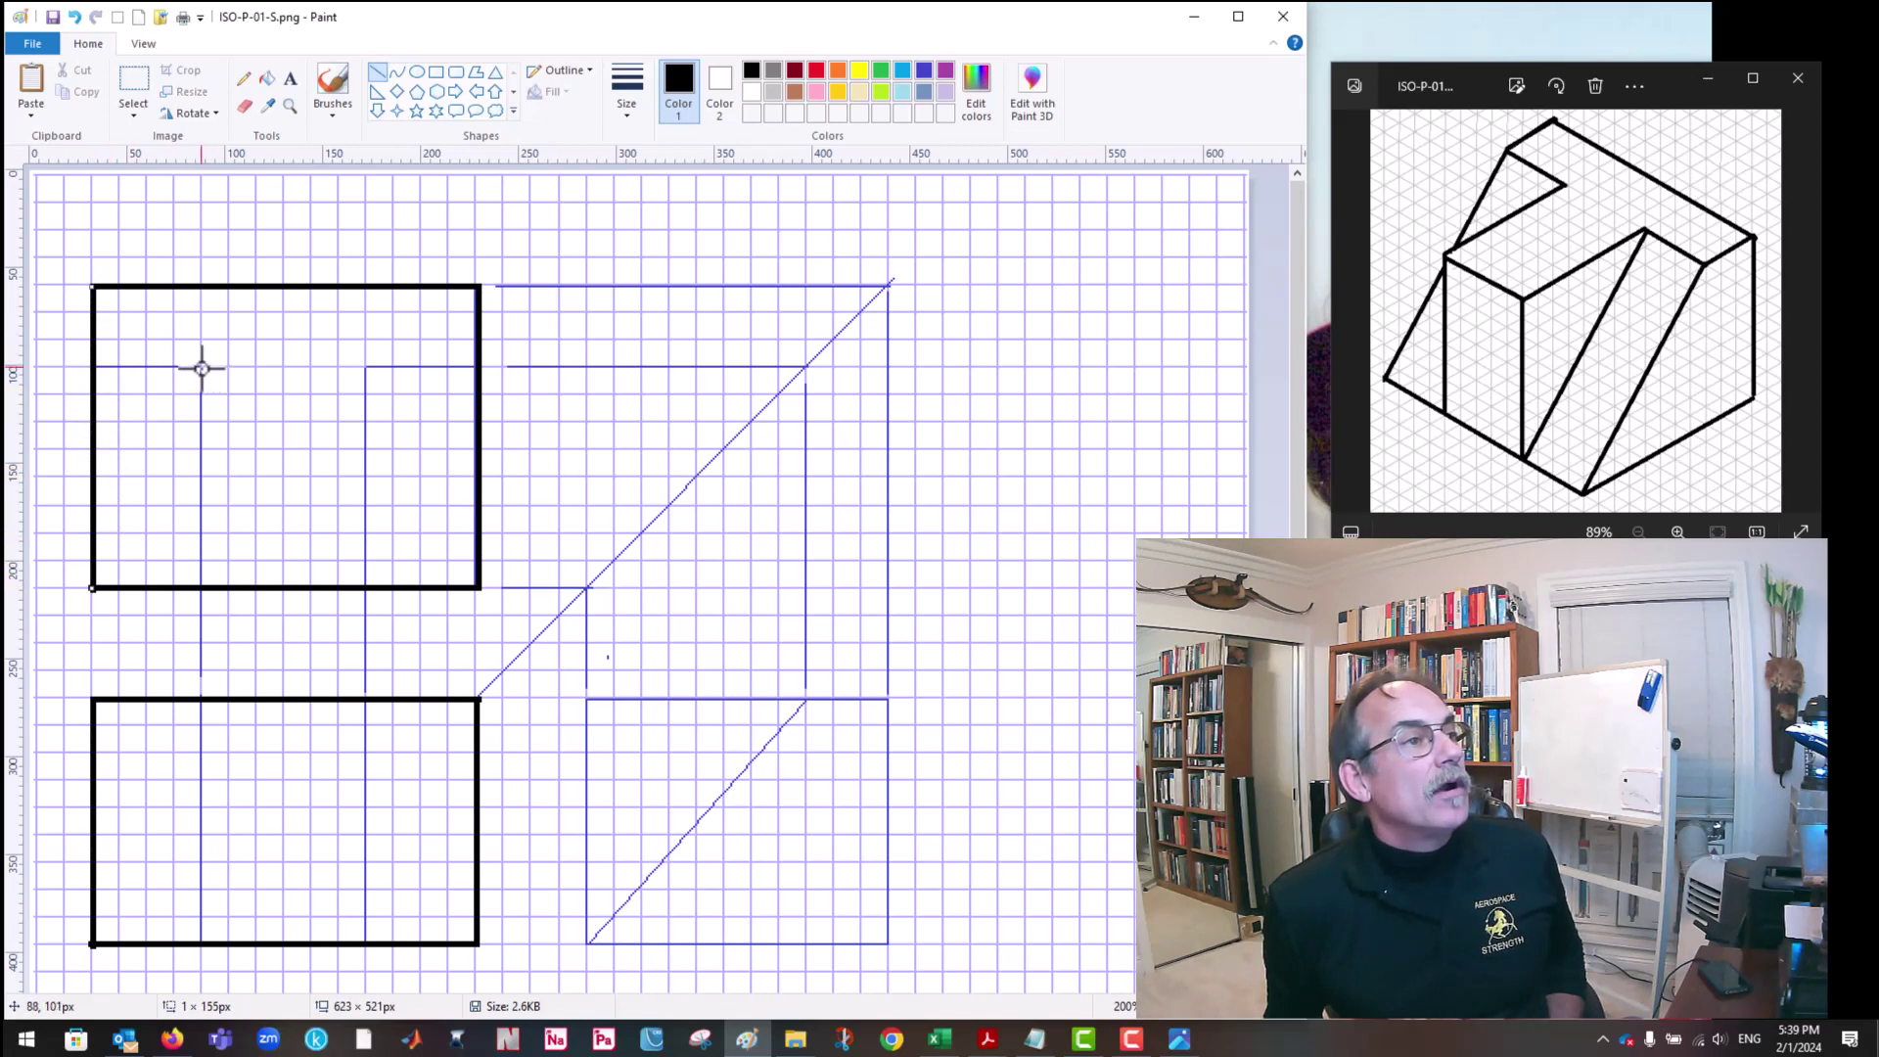
# Step: Outline the top view's left and right notches in bold black
pyautogui.moveTo(202, 369); pyautogui.dragTo(94, 368)
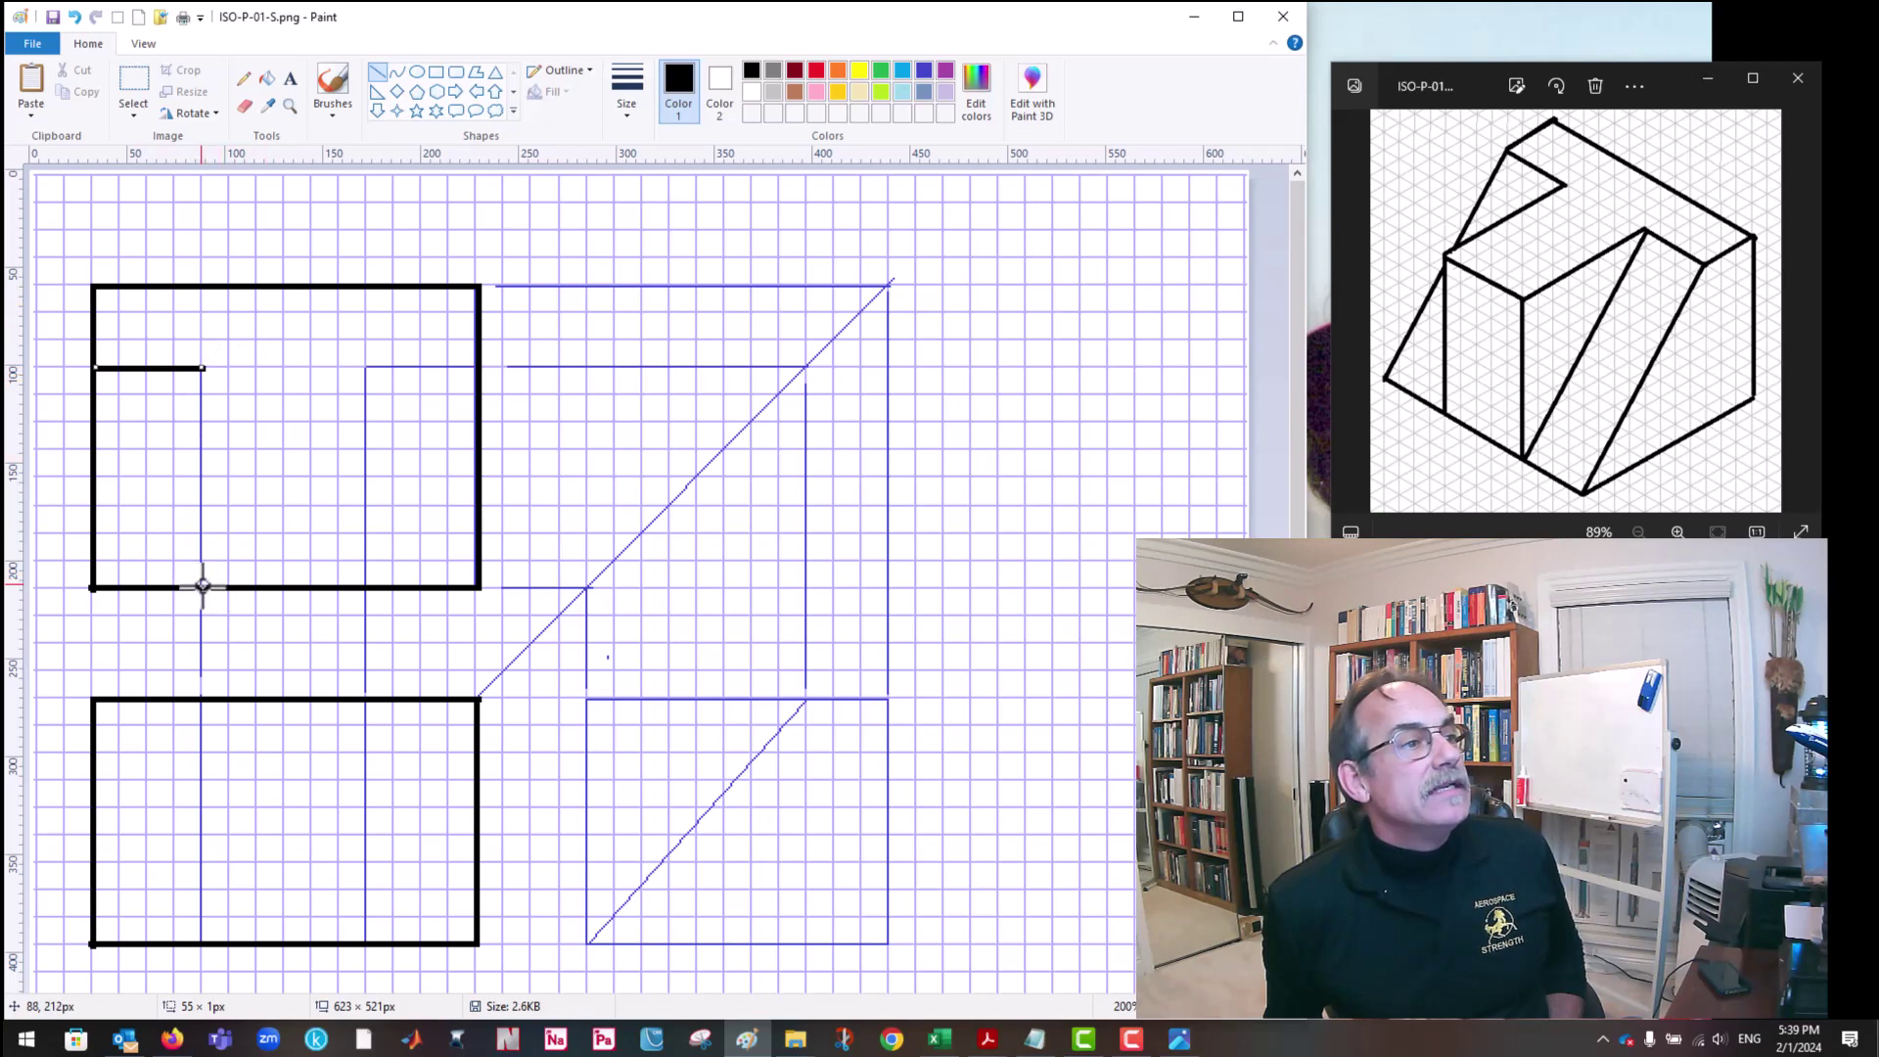
pyautogui.moveTo(202, 587); pyautogui.dragTo(202, 367)
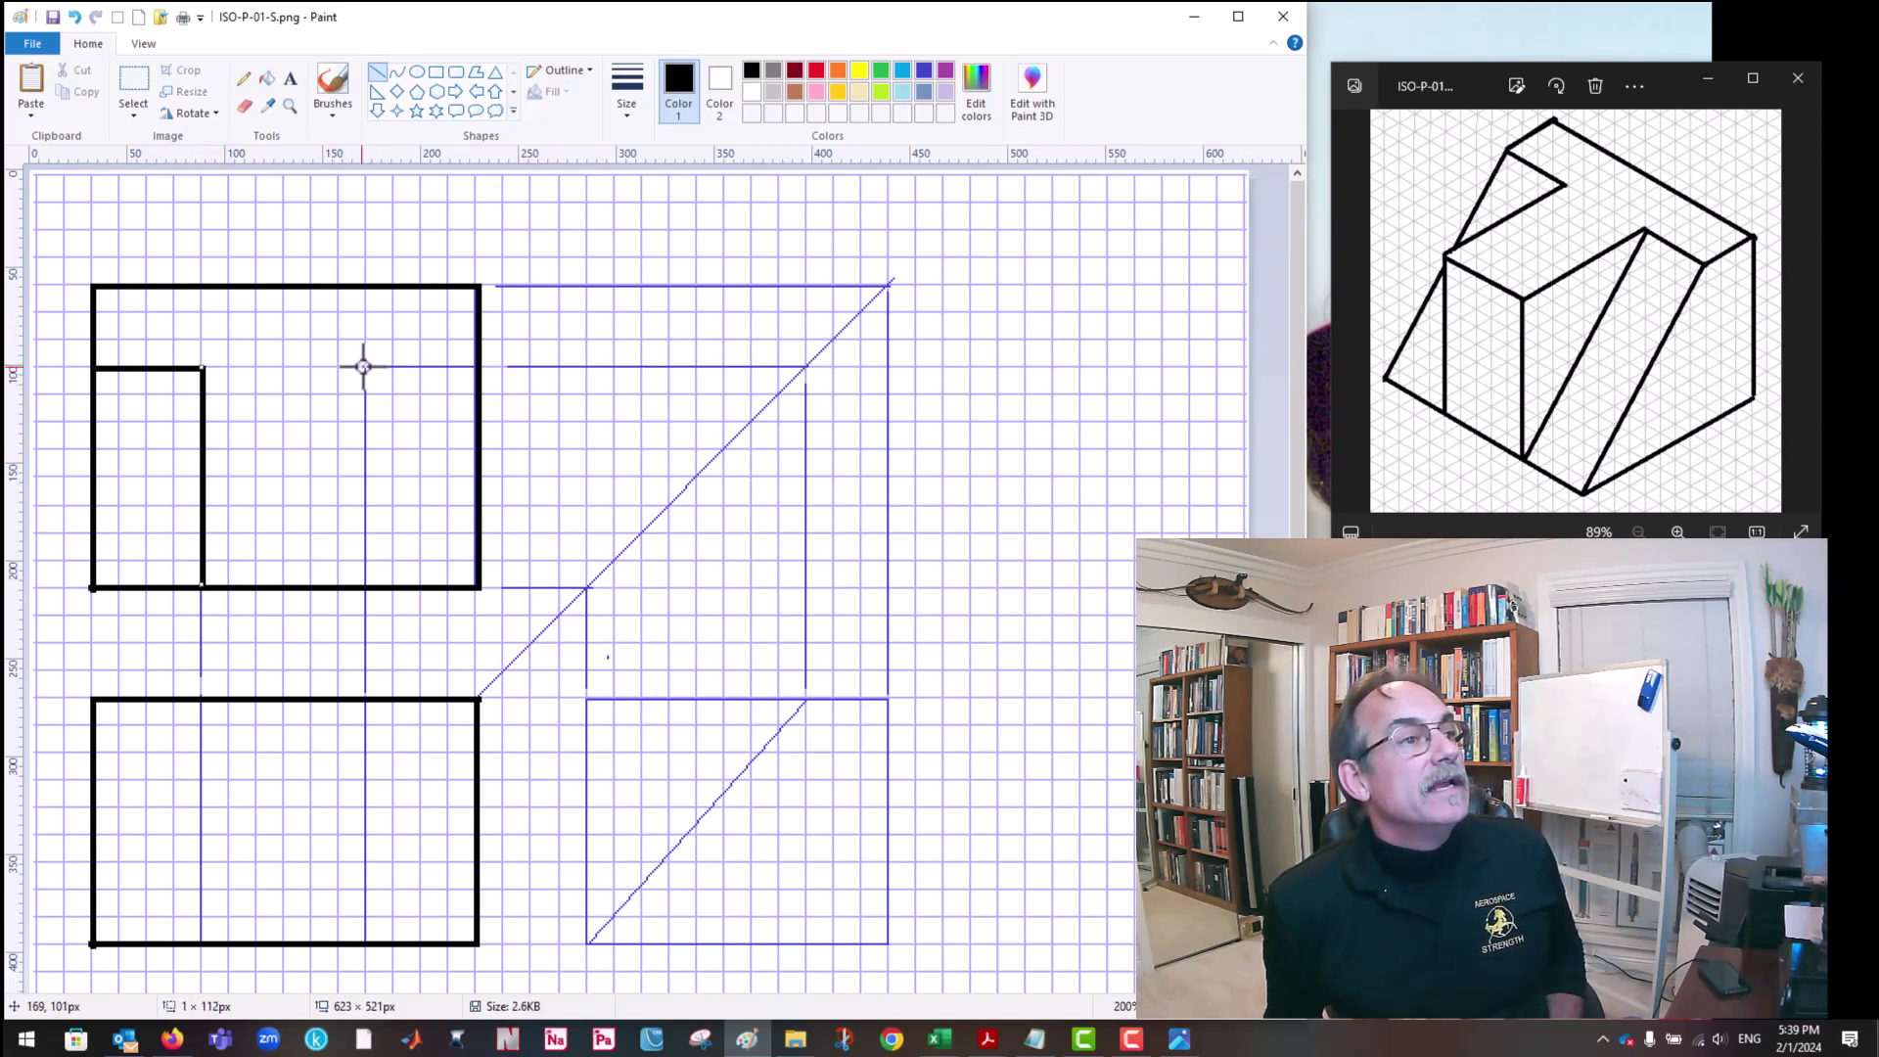
pyautogui.moveTo(365, 368)
pyautogui.mouseDown()
pyautogui.moveTo(365, 583)
pyautogui.moveTo(382, 585)
pyautogui.moveTo(365, 585)
pyautogui.mouseUp()
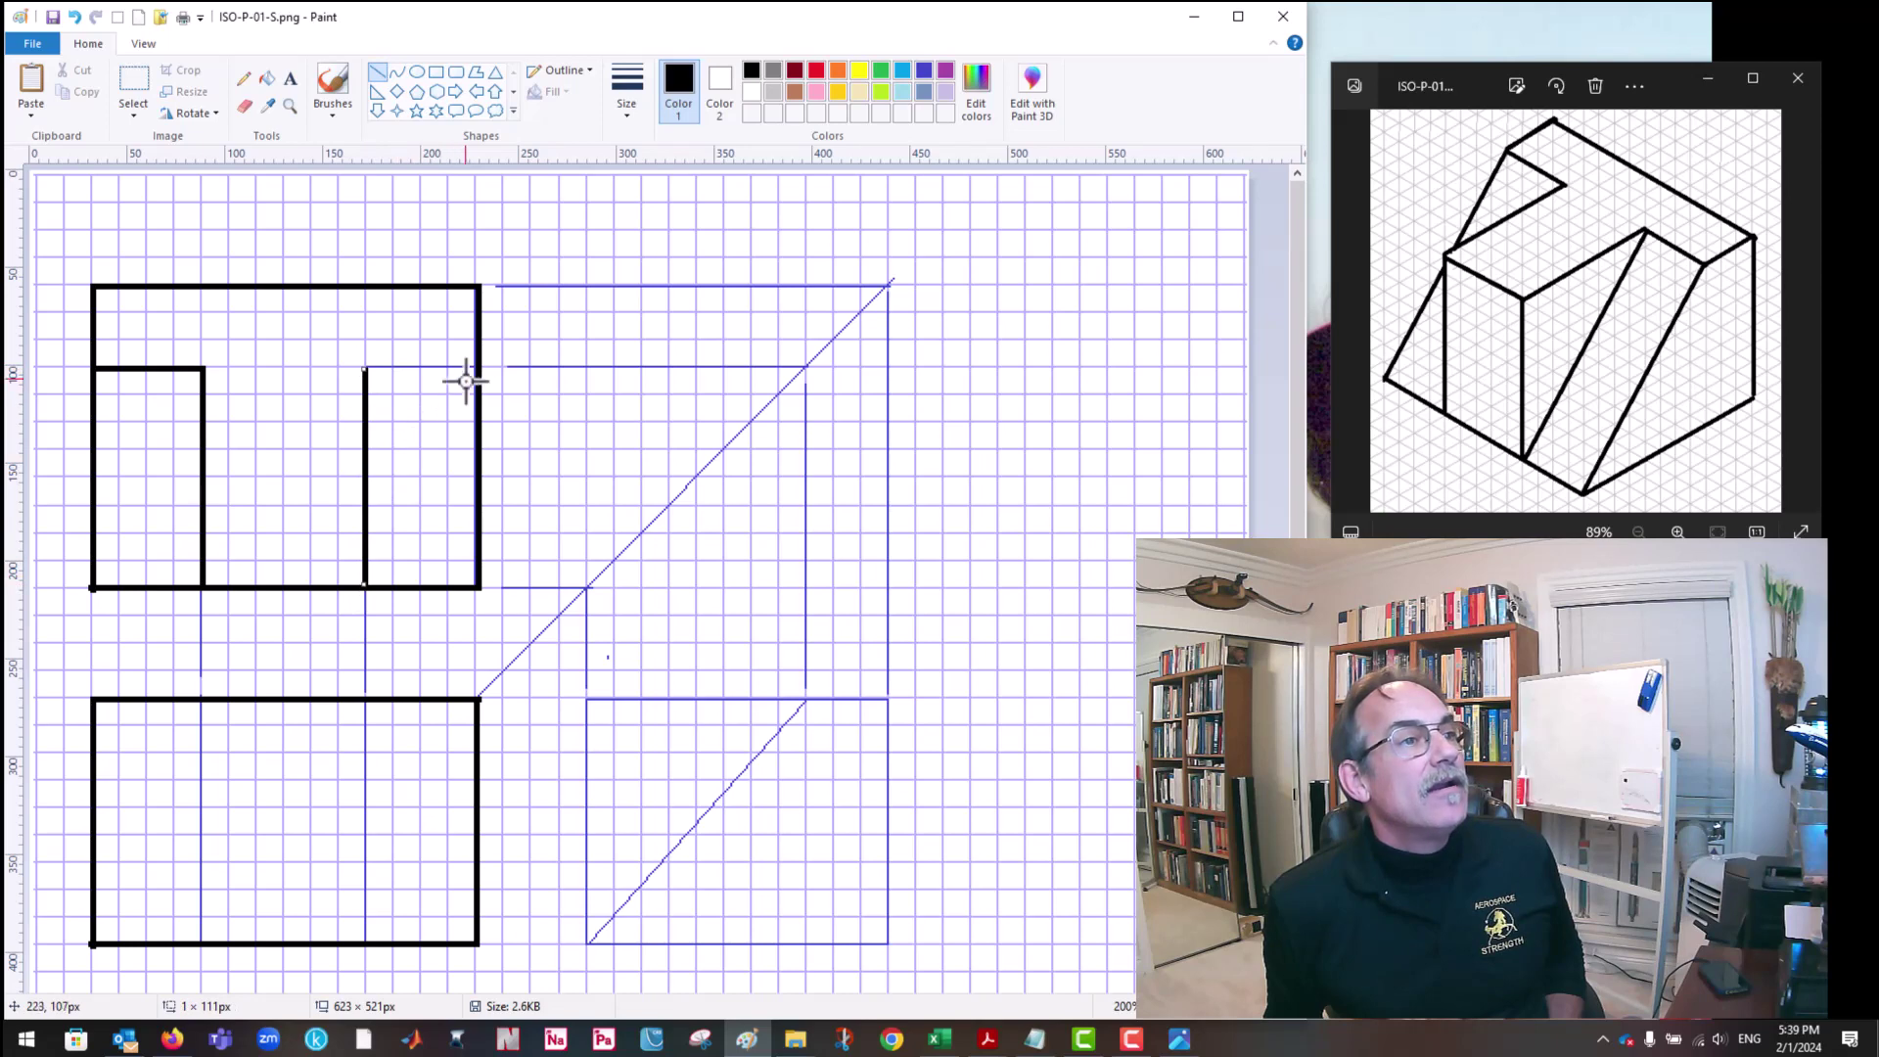
pyautogui.moveTo(479, 368); pyautogui.dragTo(365, 368)
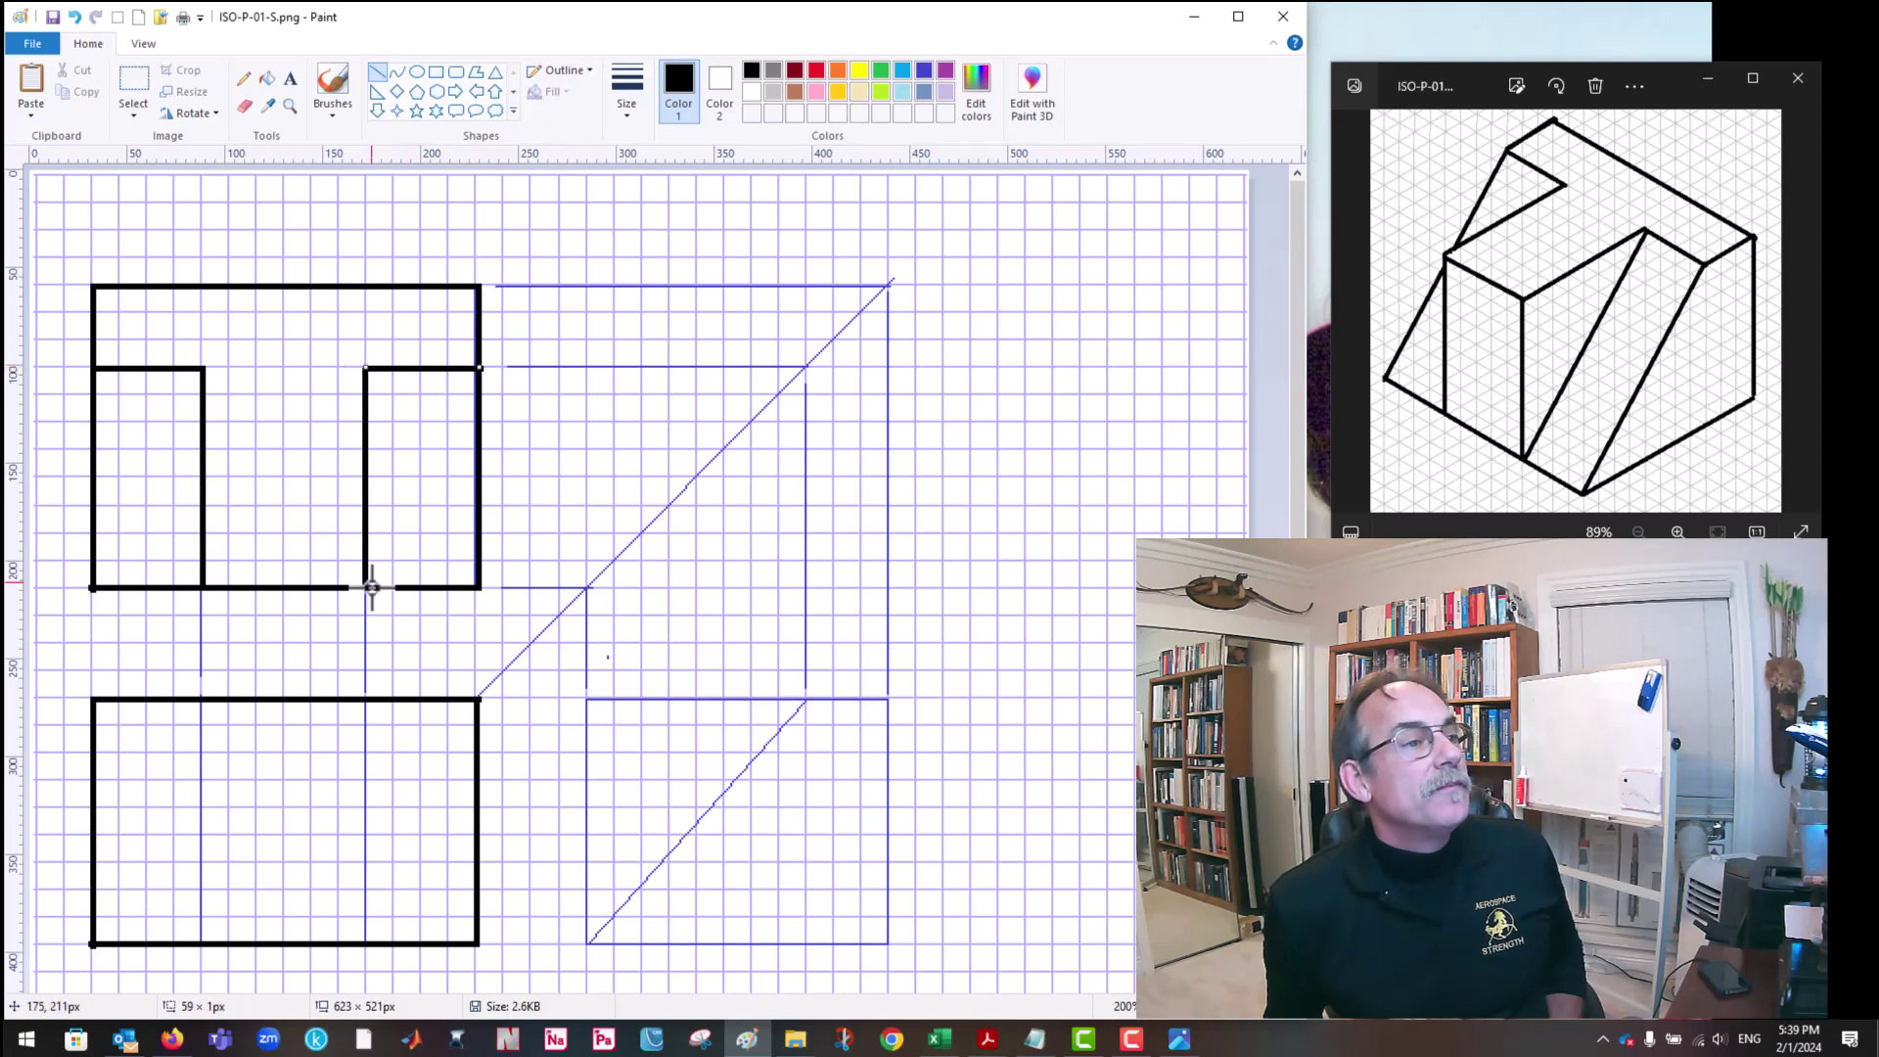
# Step: Bold the front view's two inner vertical edges and the side view's left edge
pyautogui.moveTo(365, 701); pyautogui.dragTo(364, 940)
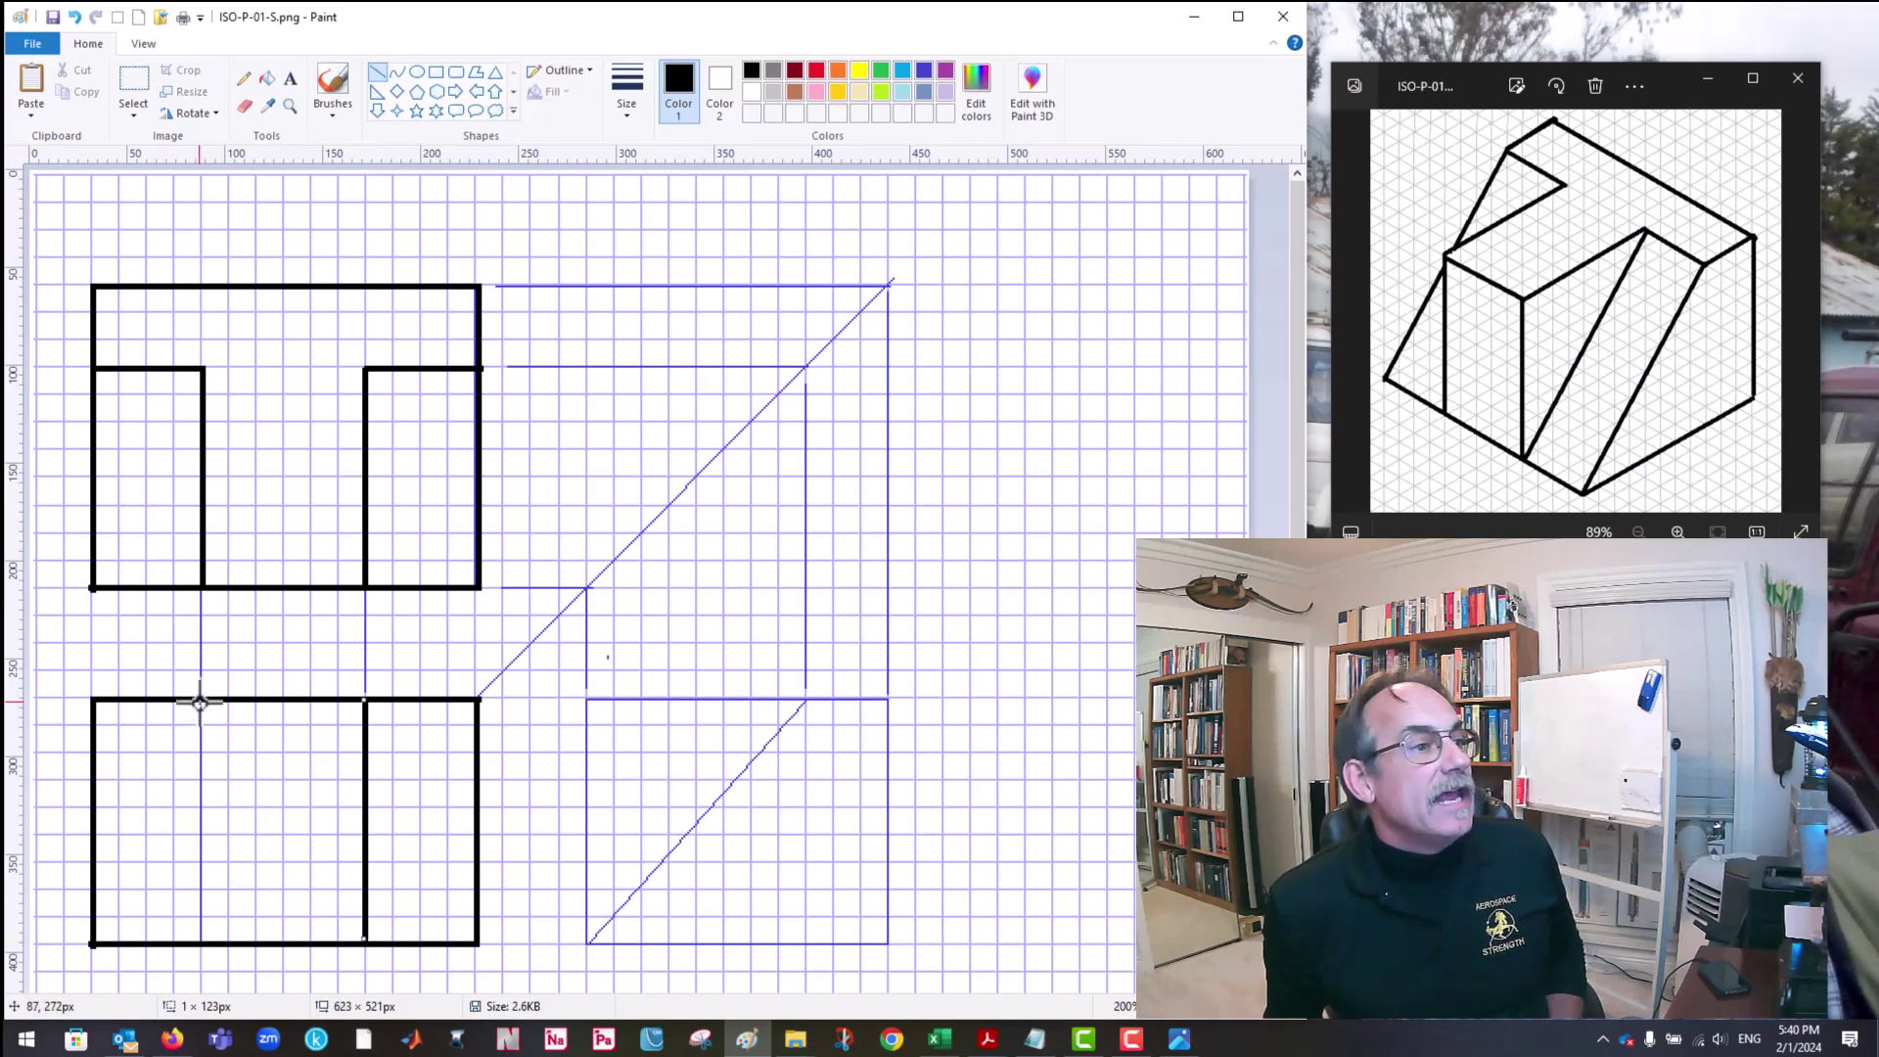
pyautogui.moveTo(200, 702); pyautogui.dragTo(201, 942)
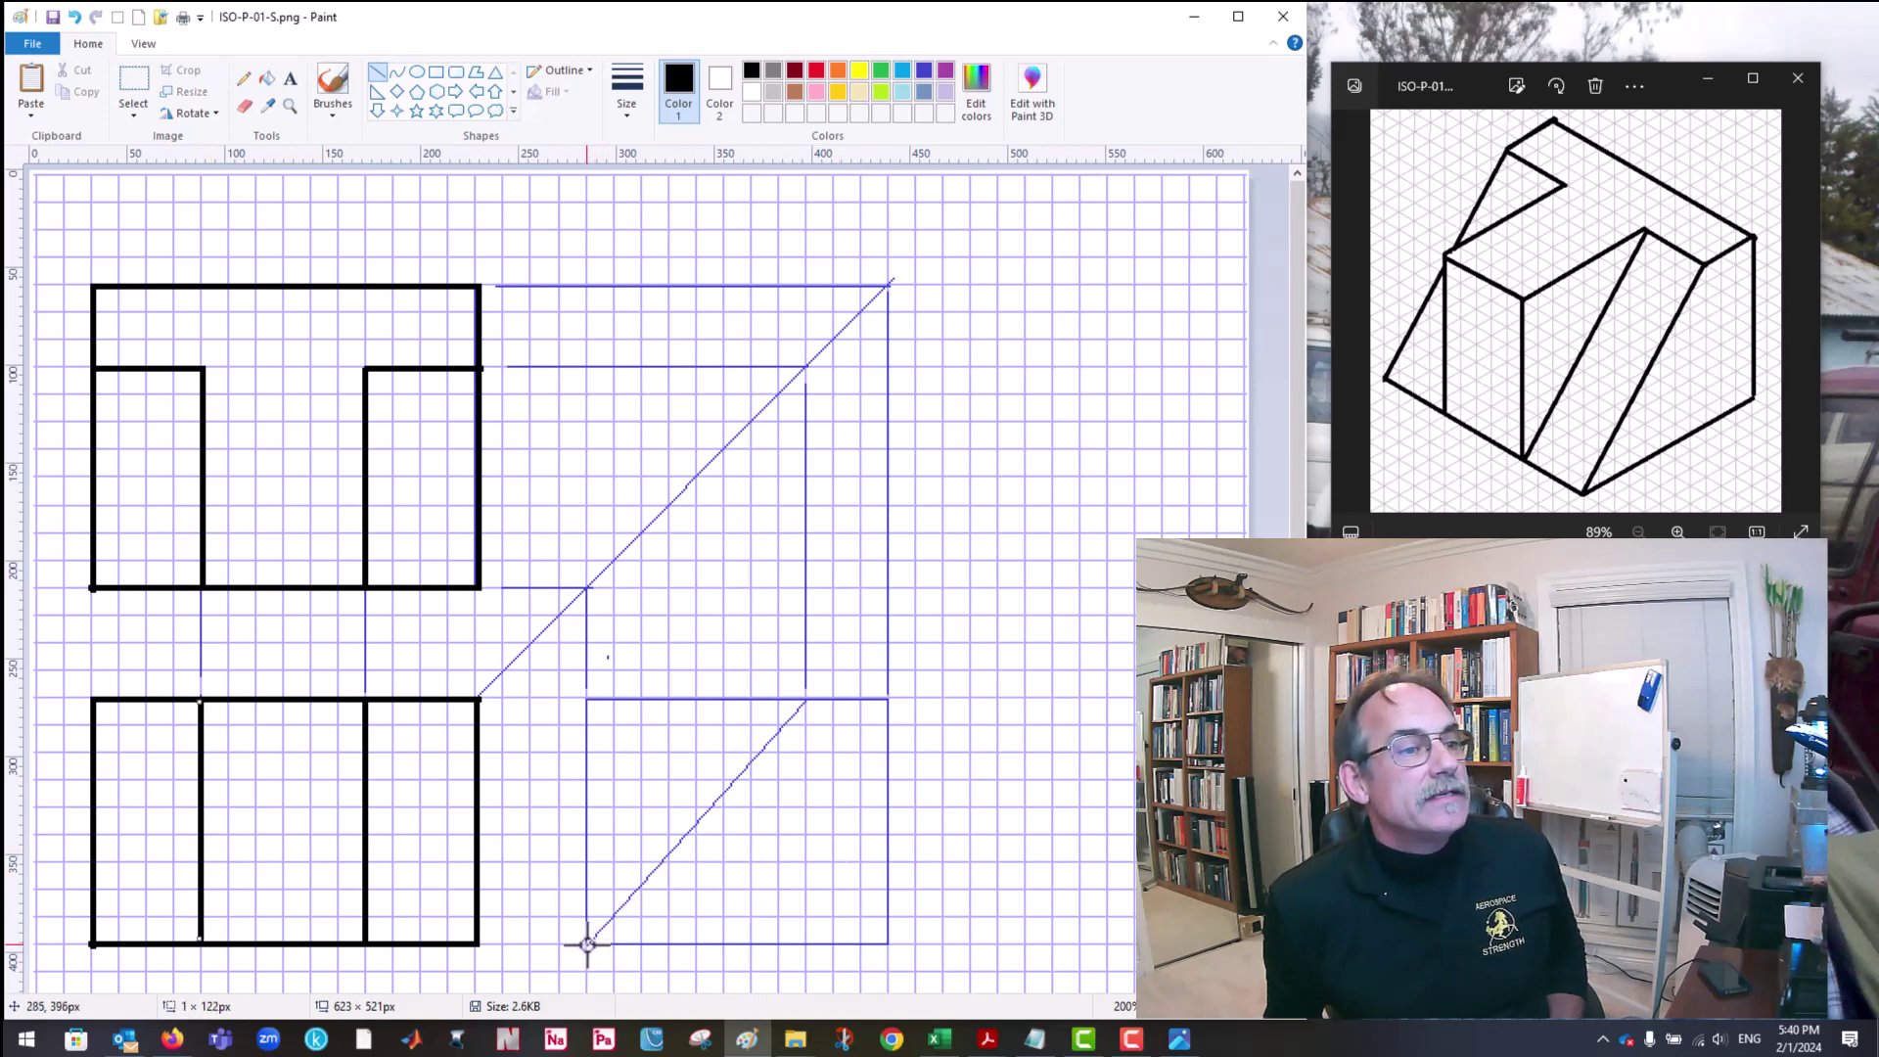
pyautogui.moveTo(587, 944); pyautogui.dragTo(587, 699)
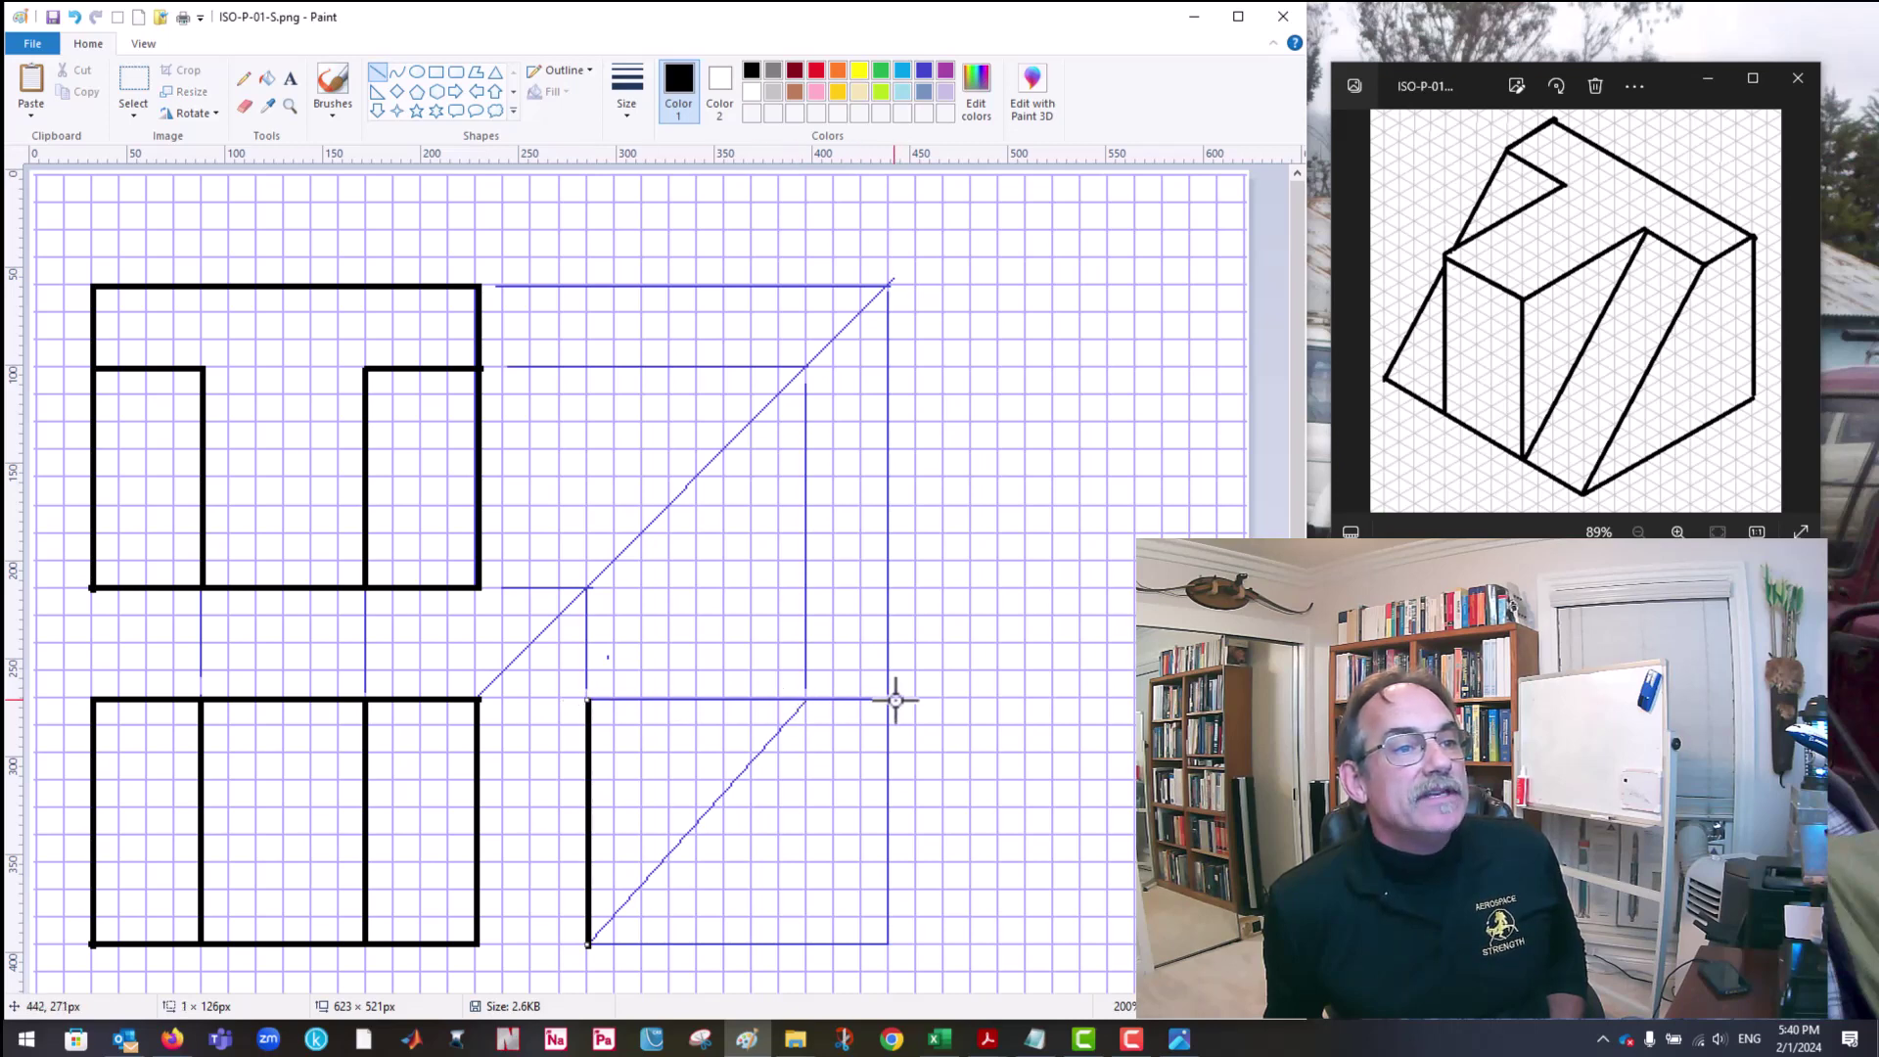
# Step: Draw the side view's bold top, right and bottom edges, and its diagonal meeting the corner
pyautogui.moveTo(889, 701); pyautogui.dragTo(587, 702)
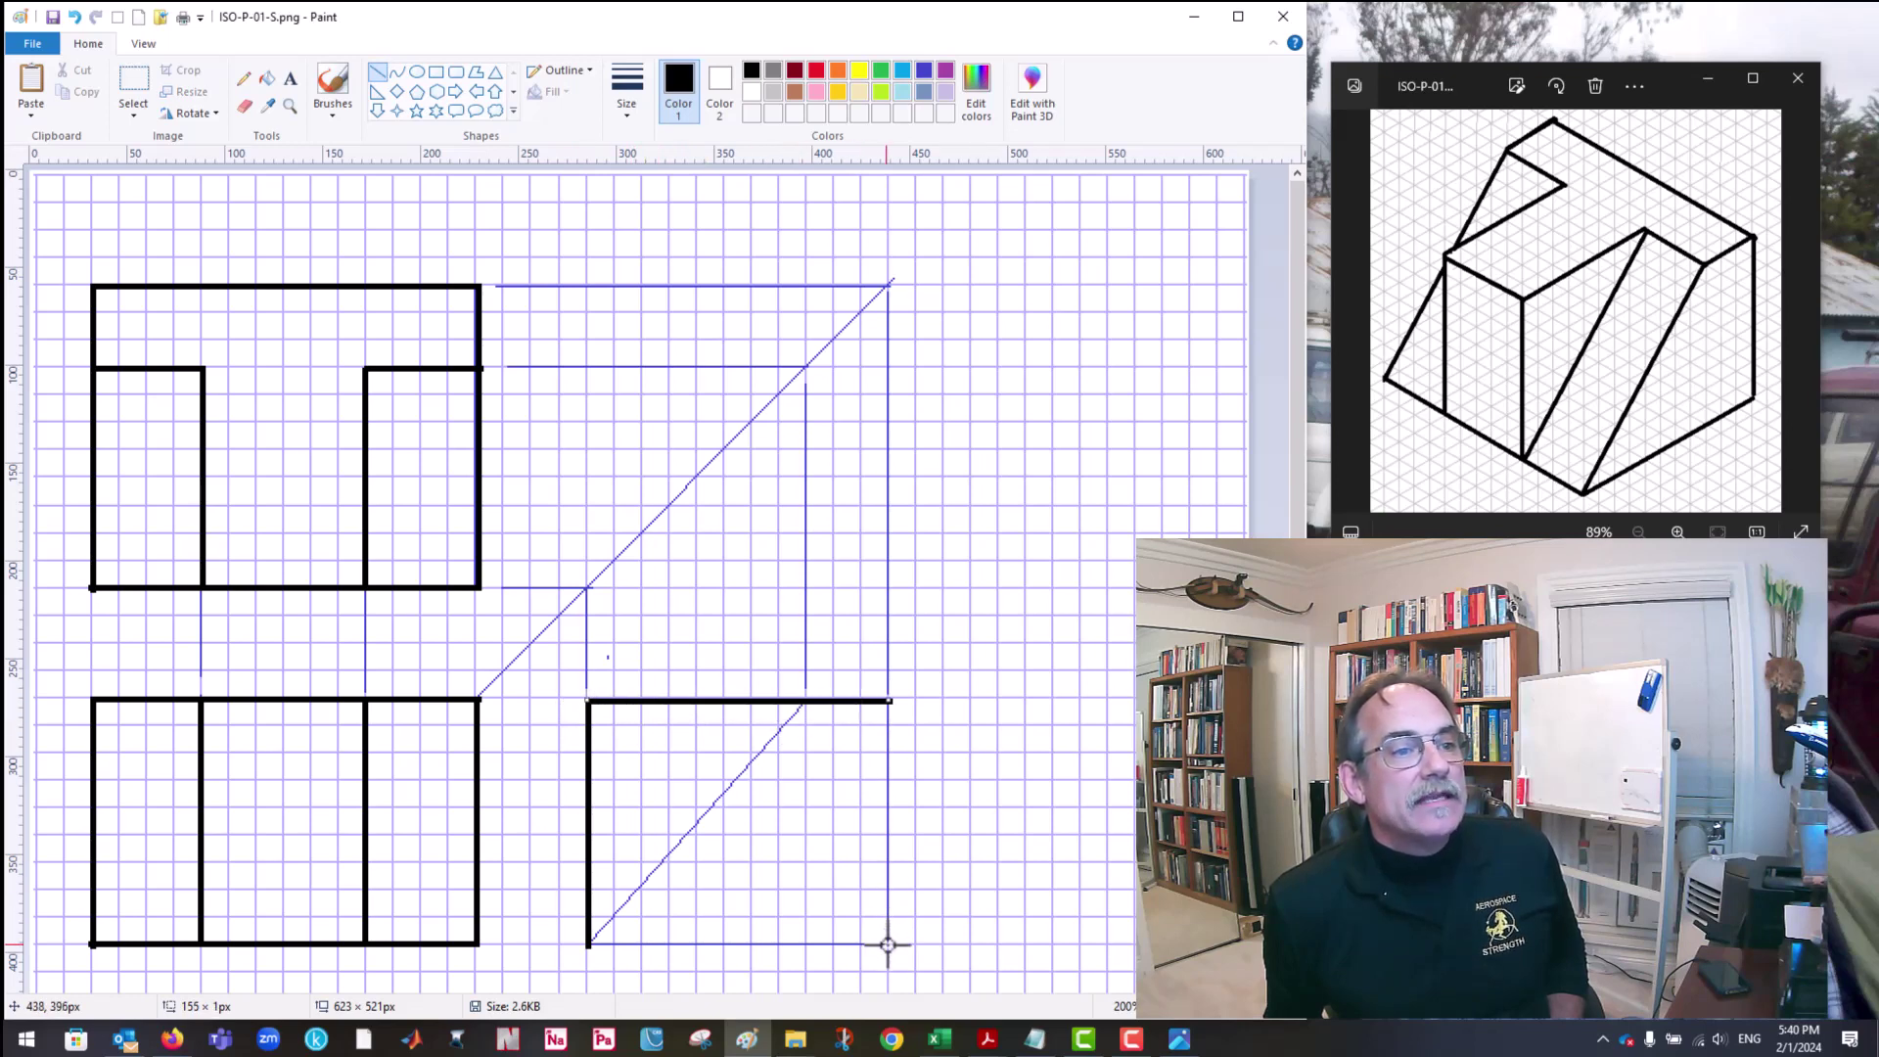
pyautogui.moveTo(888, 945); pyautogui.dragTo(888, 700)
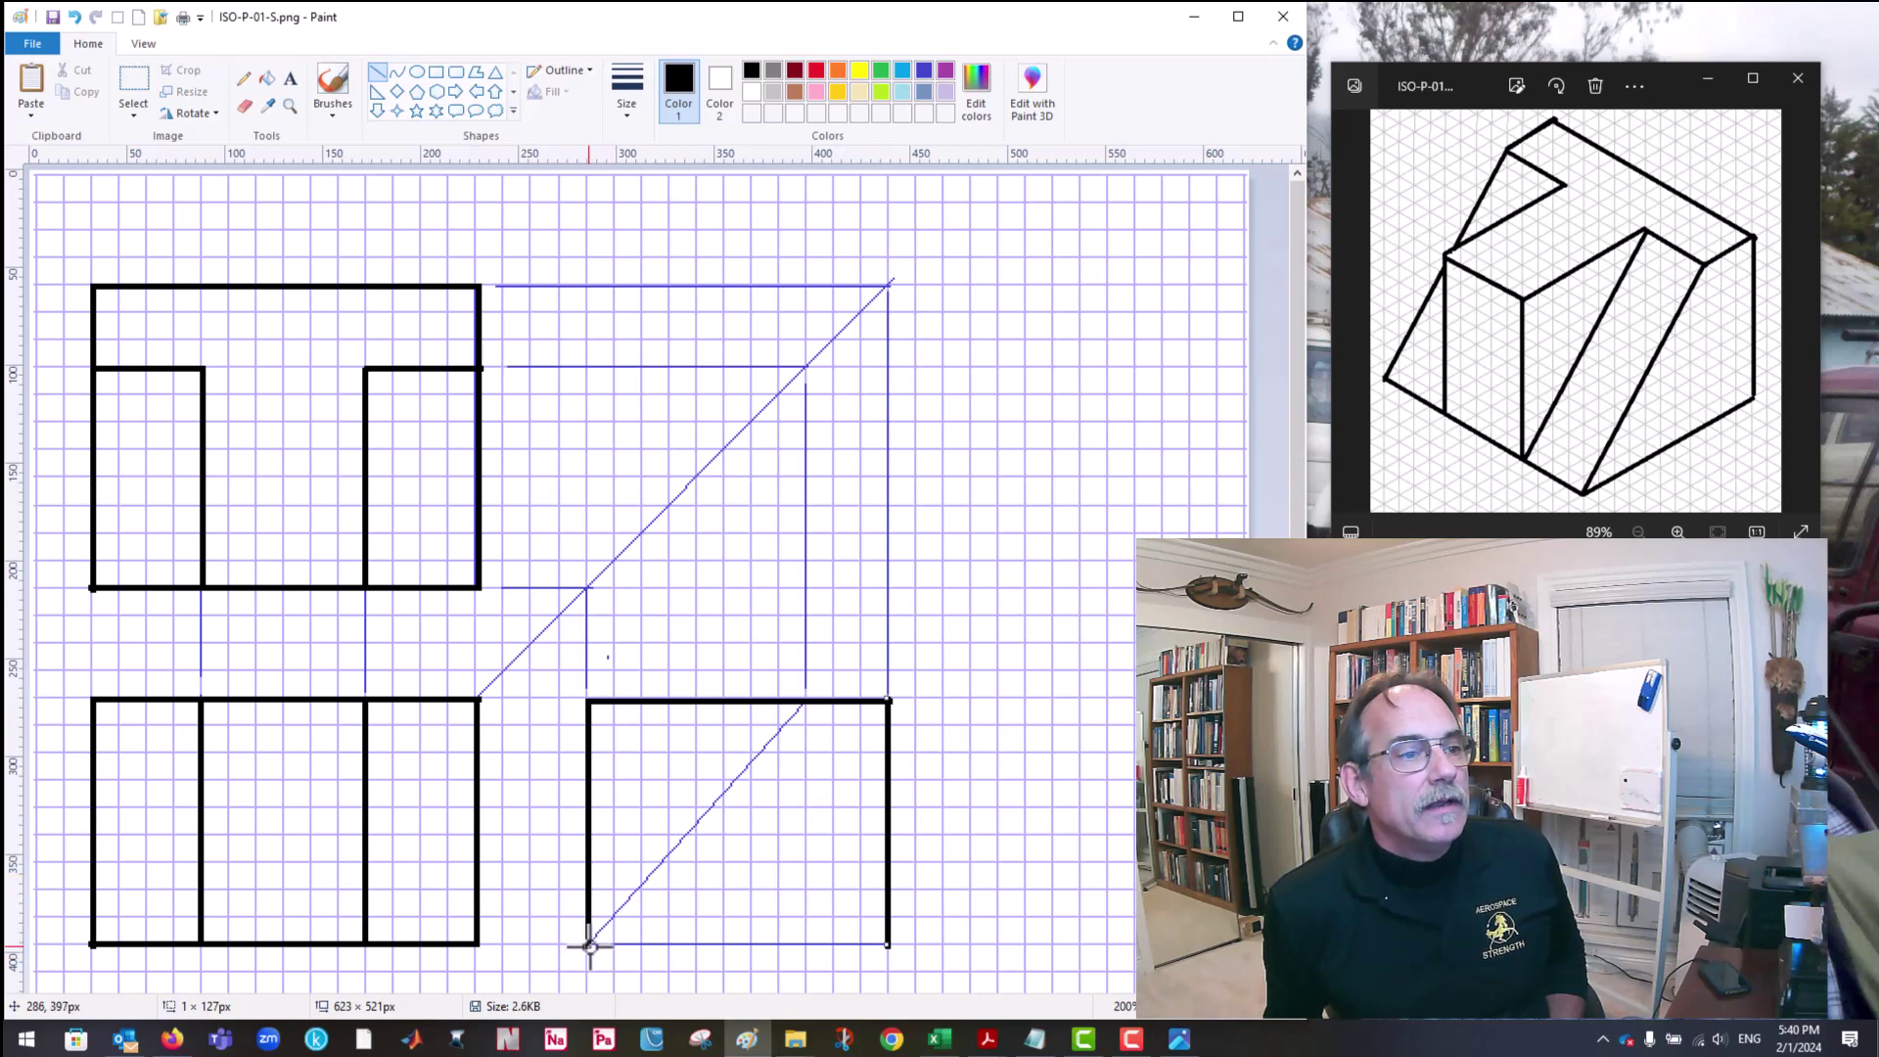
pyautogui.moveTo(588, 945); pyautogui.dragTo(849, 942)
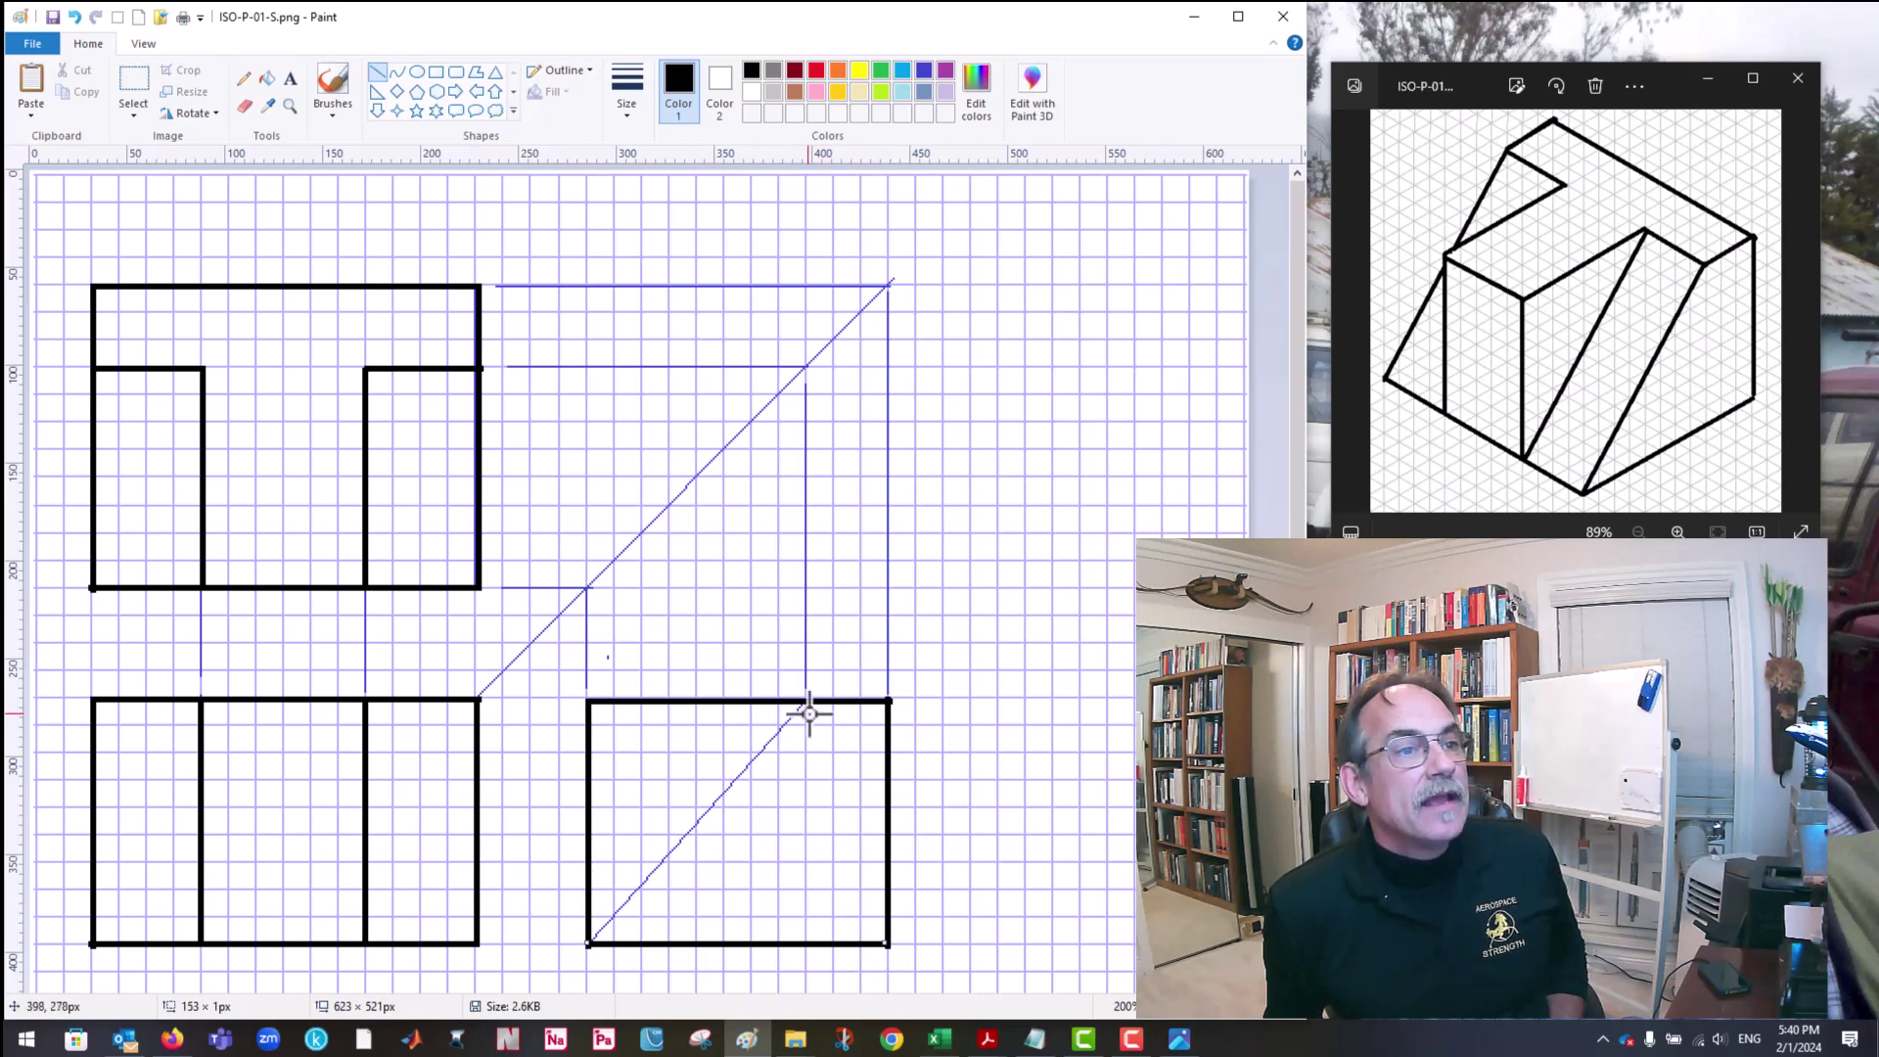
pyautogui.moveTo(802, 703)
pyautogui.mouseDown()
pyautogui.moveTo(738, 795)
pyautogui.moveTo(584, 926)
pyautogui.moveTo(589, 945)
pyautogui.mouseUp()
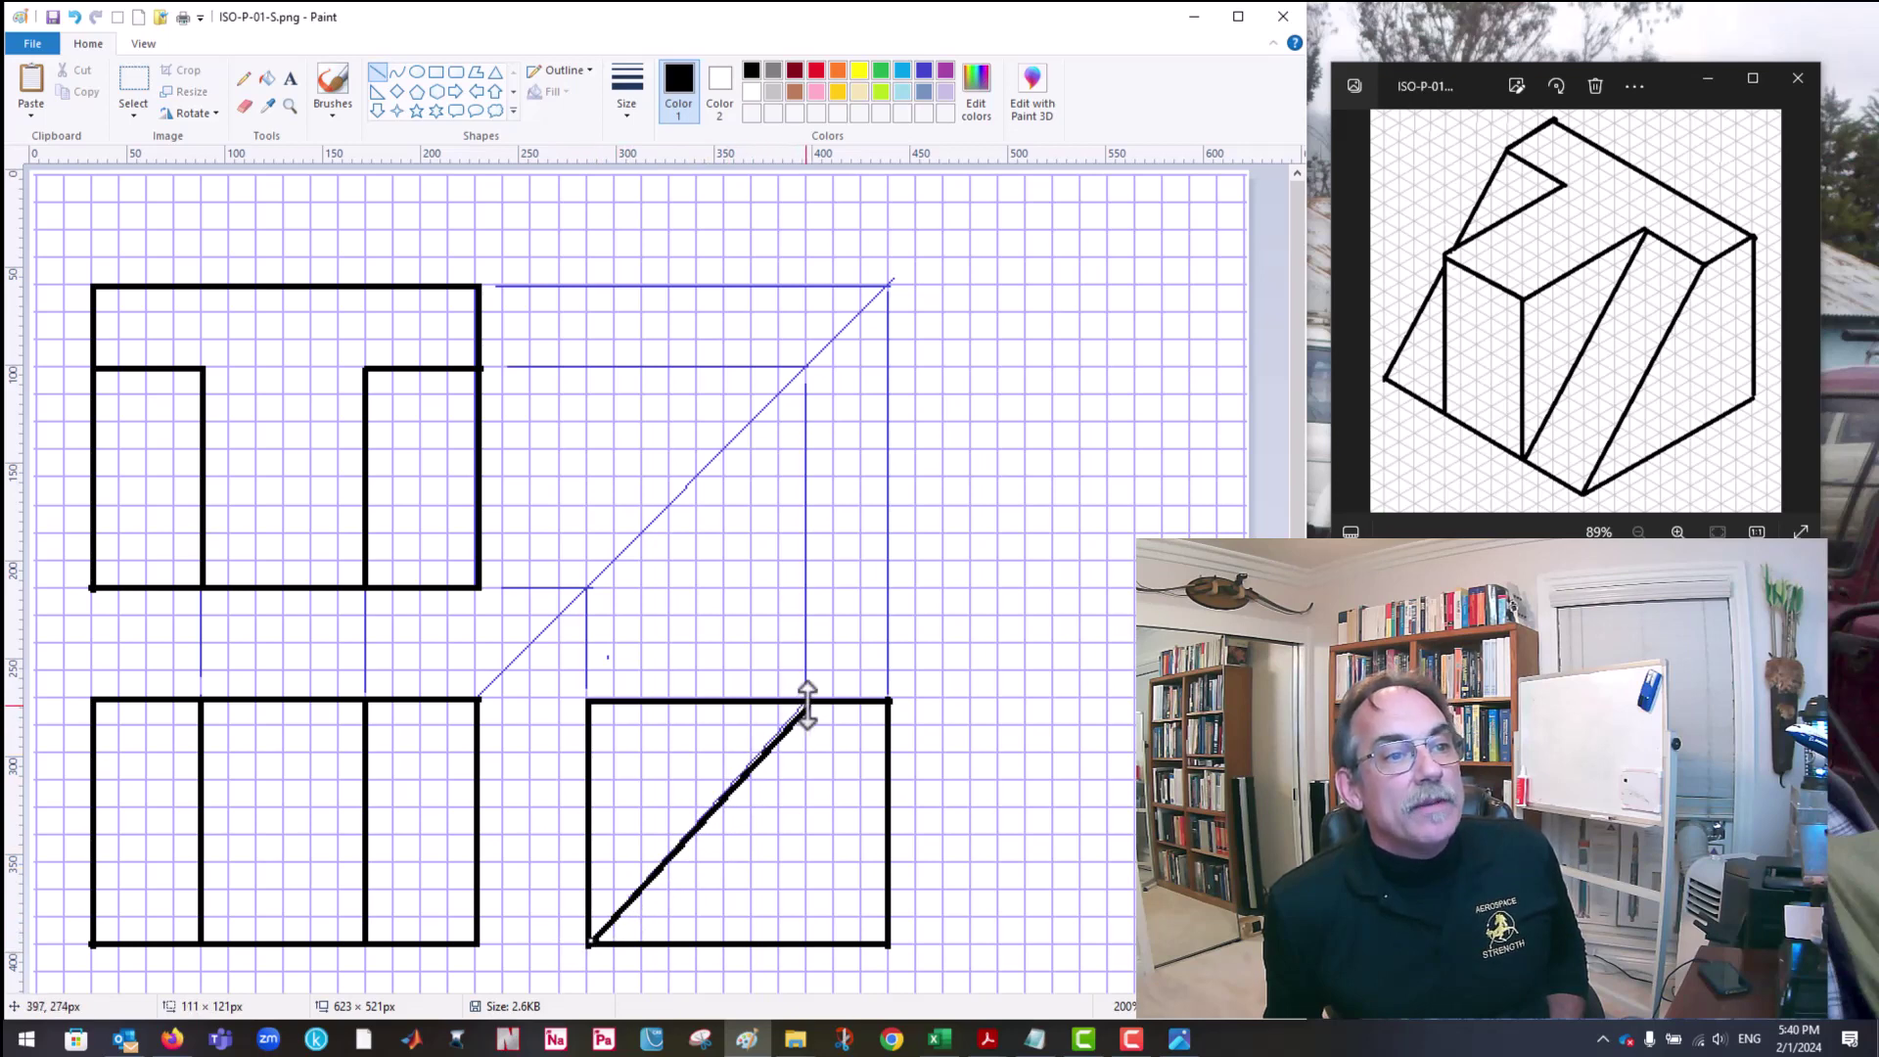
pyautogui.moveTo(810, 697); pyautogui.dragTo(808, 698)
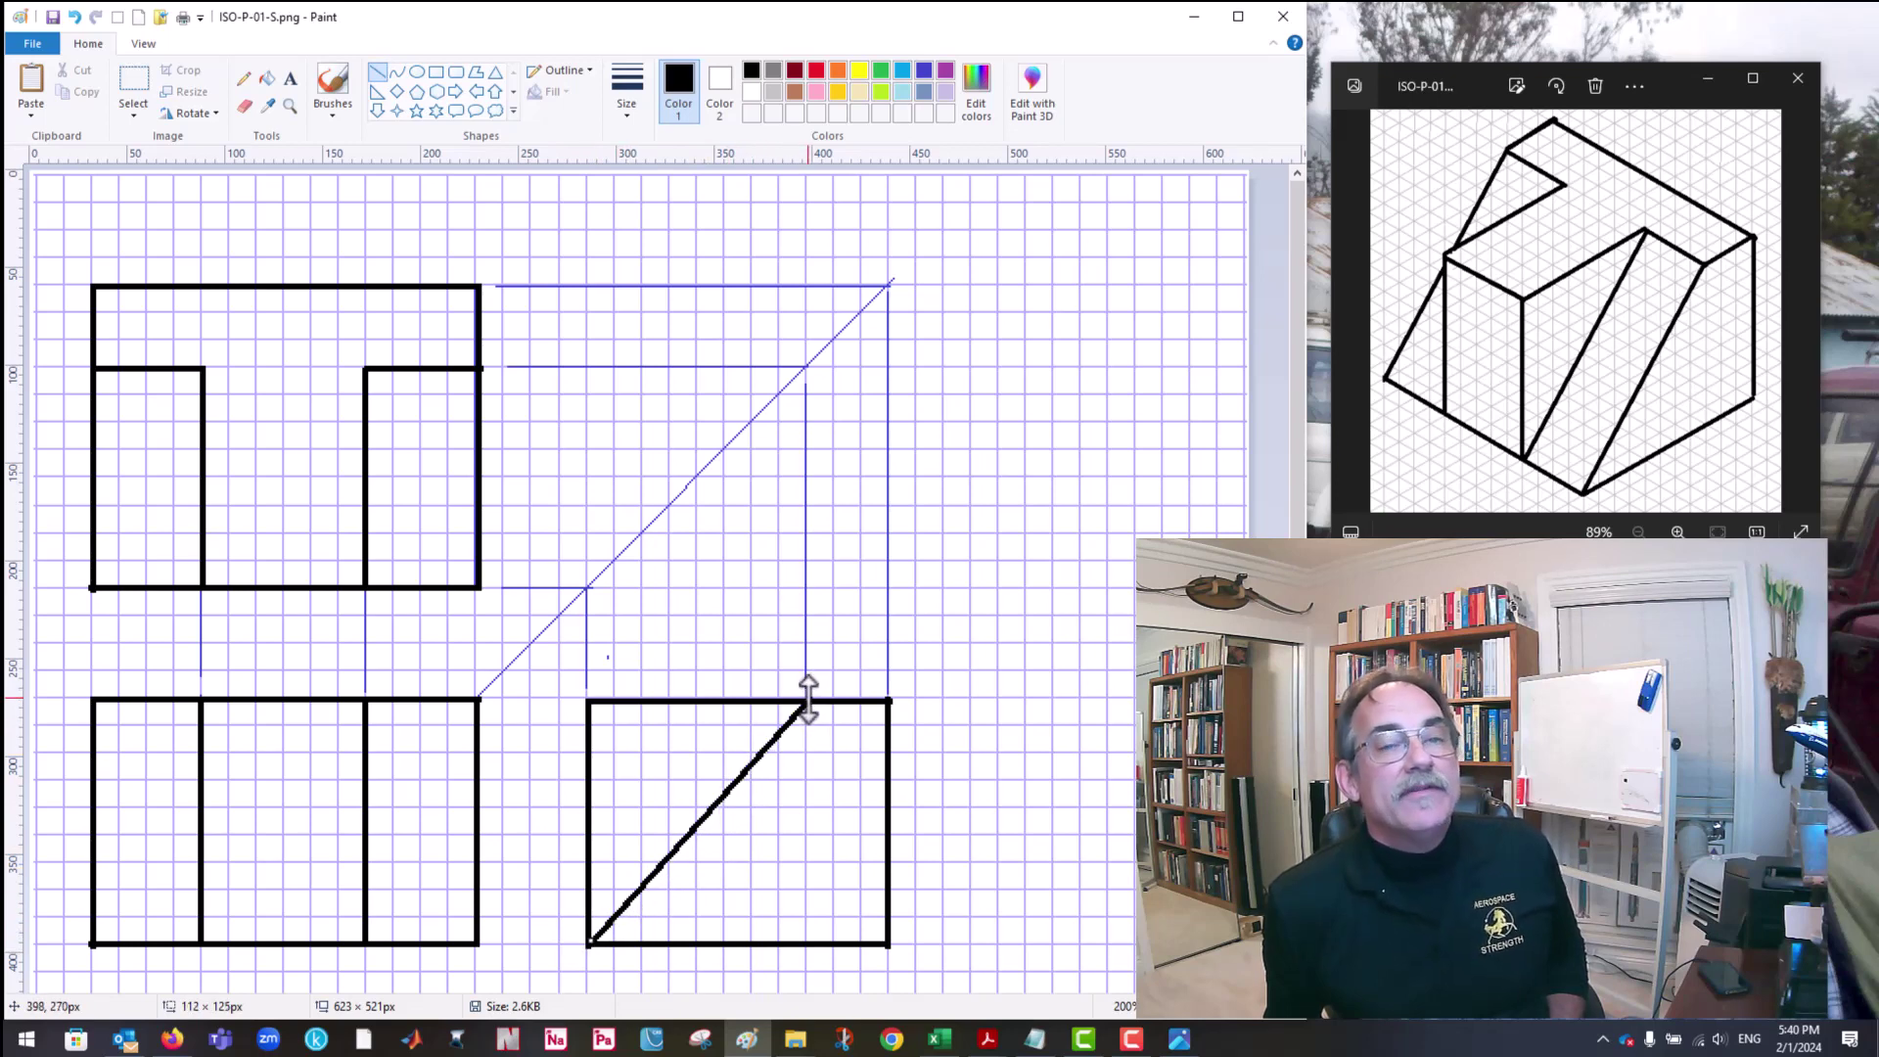
pyautogui.click(949, 558)
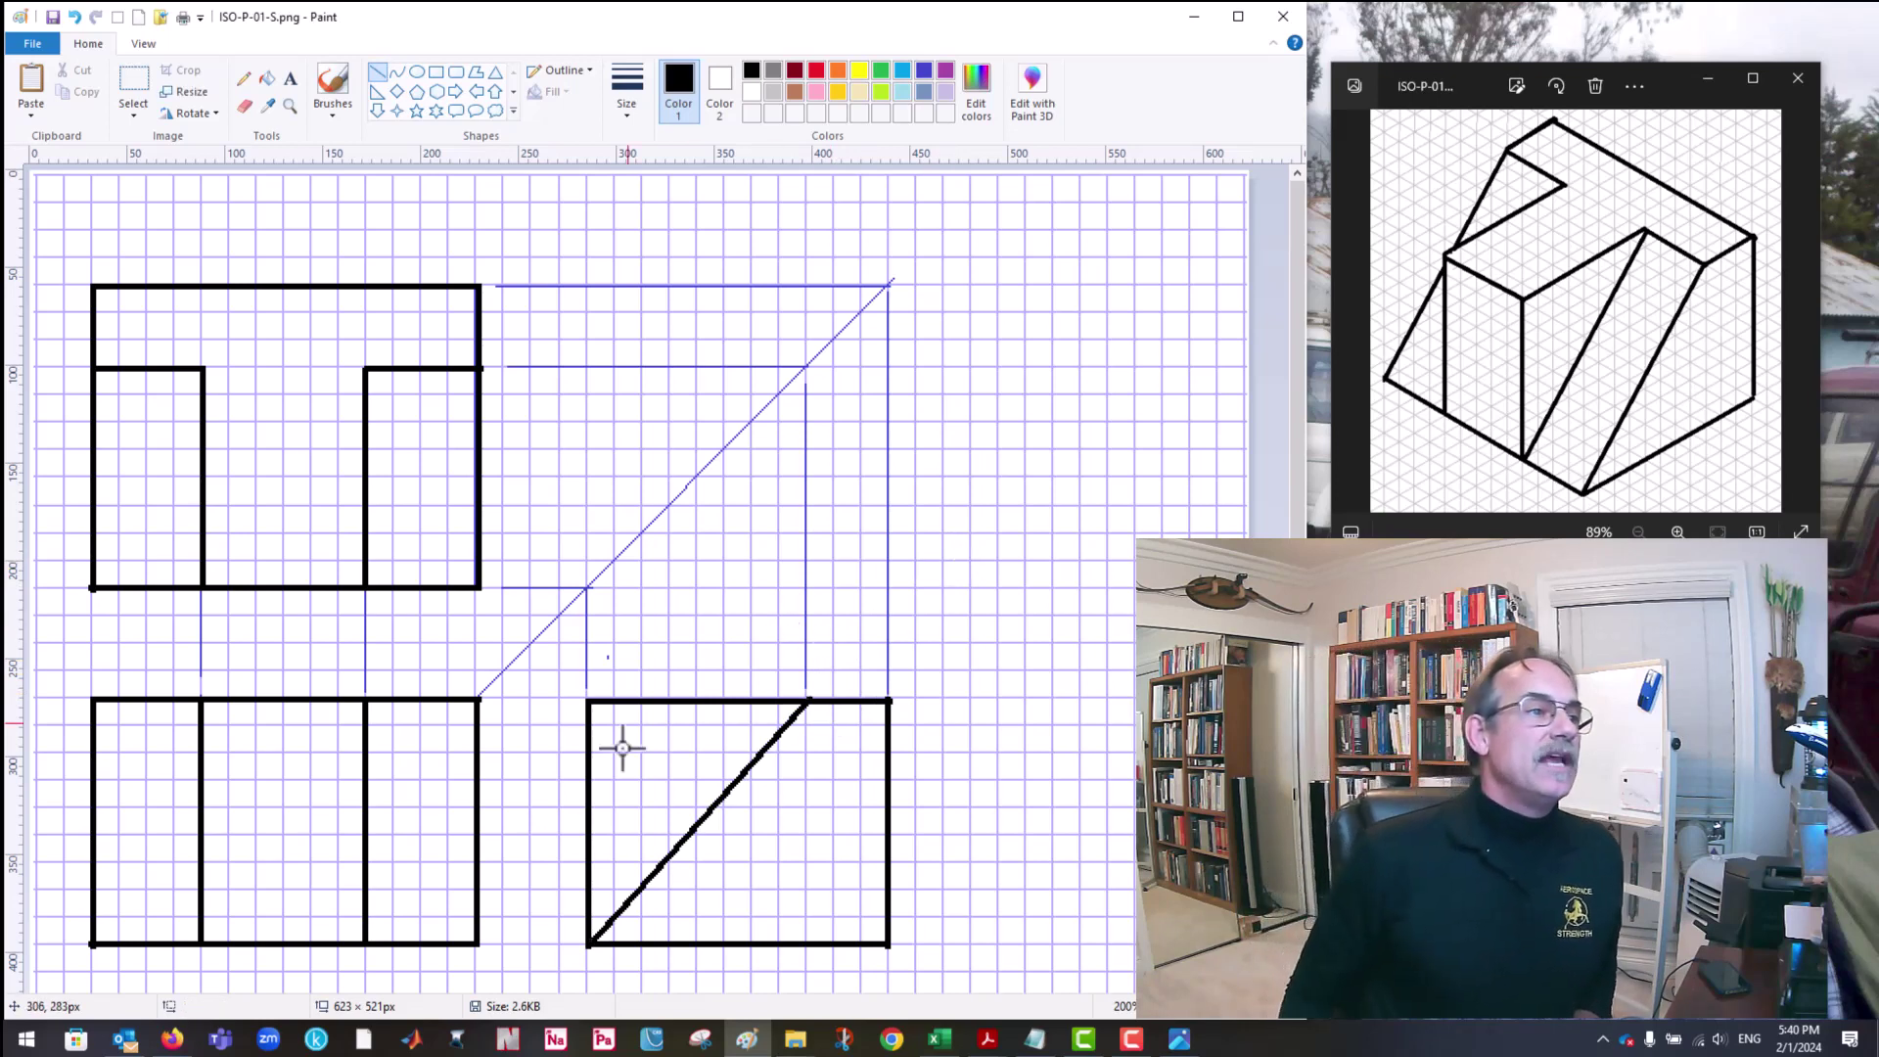